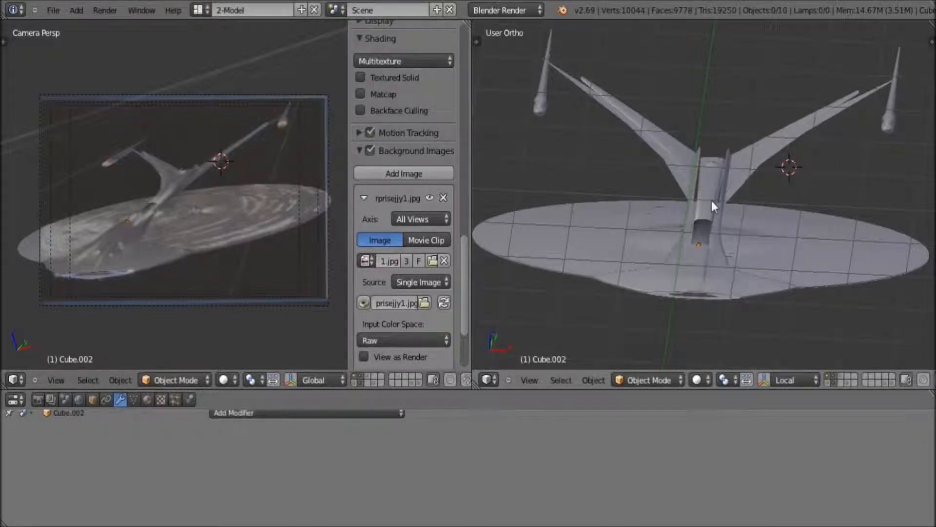
- Raise the opacity of the camera view's background reference image to 0.992
shift+middle_drag(827, 137, 800, 142)
middle_drag(788, 280, 770, 196)
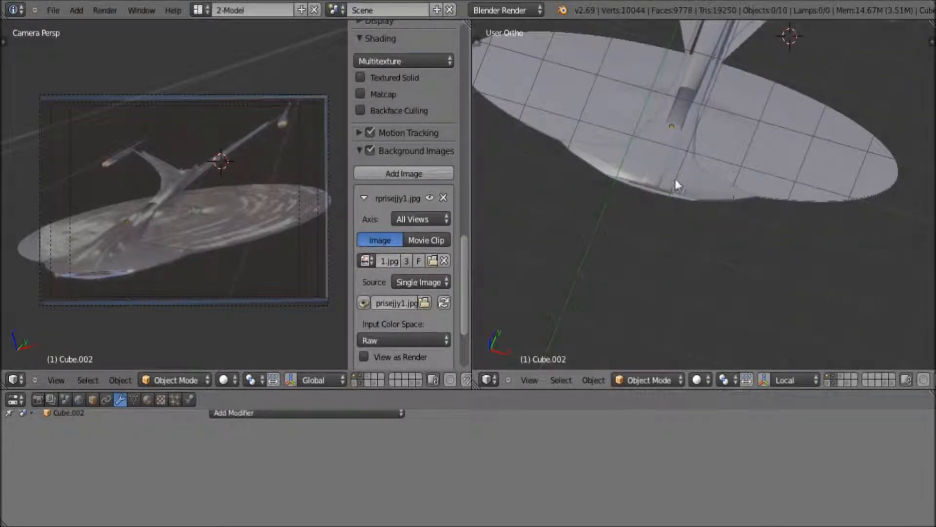
shift+middle_drag(721, 157, 687, 326)
middle_drag(732, 285, 716, 261)
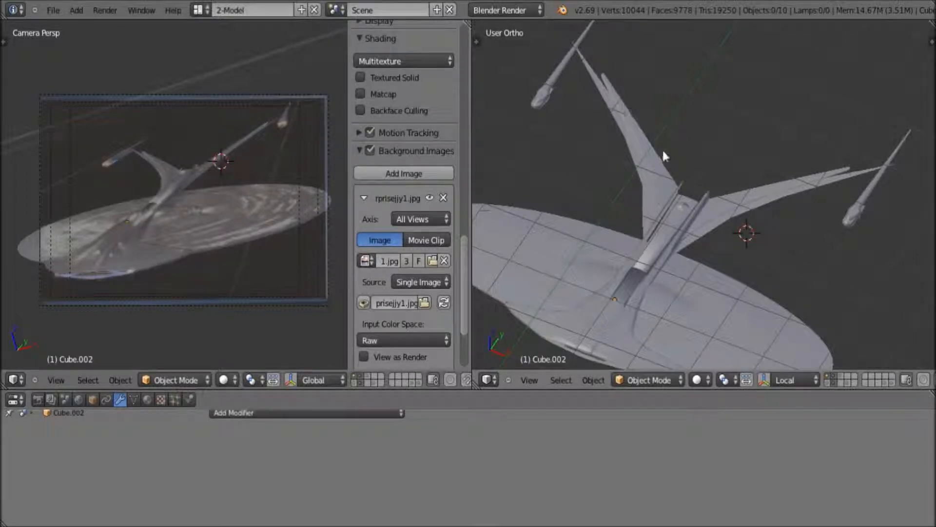
scroll(177, 222, up, 8)
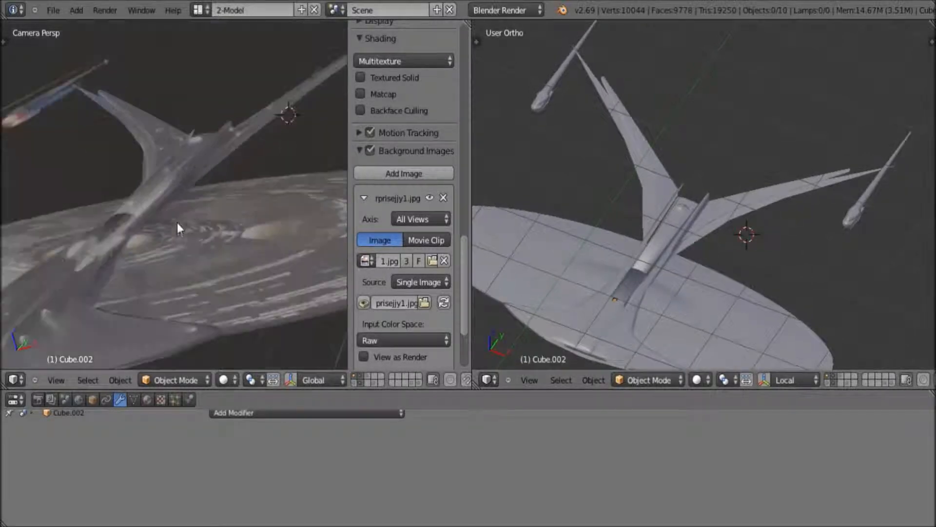
scroll(157, 108, up, 2)
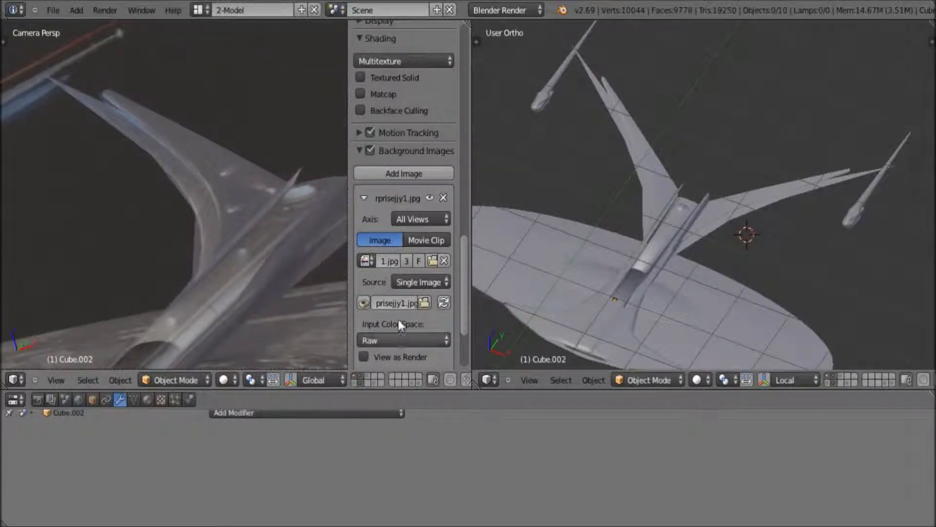
drag(463, 282, 463, 312)
drag(380, 277, 446, 276)
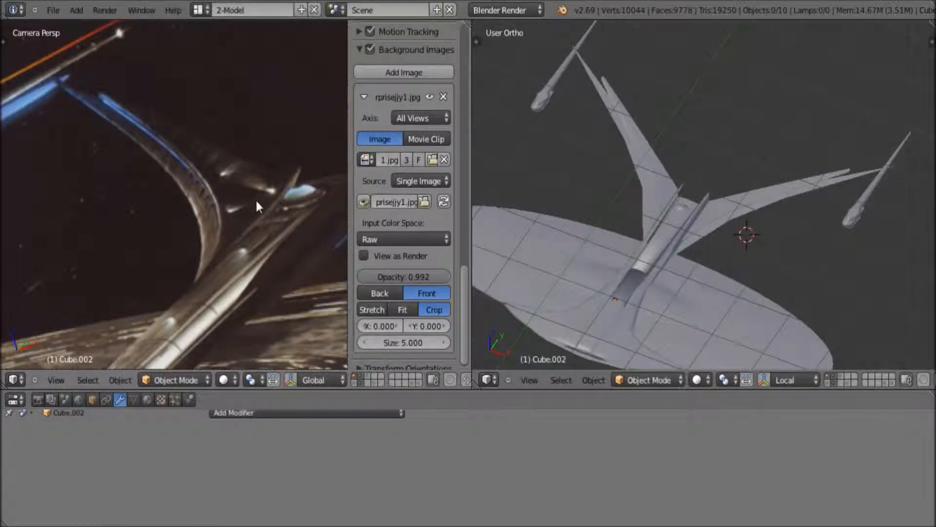
- Examine the reference photo along the far pylon, from the hull joint to the engine nacelle
shift+middle_drag(258, 198, 22, 206)
shift+middle_drag(222, 163, 101, 226)
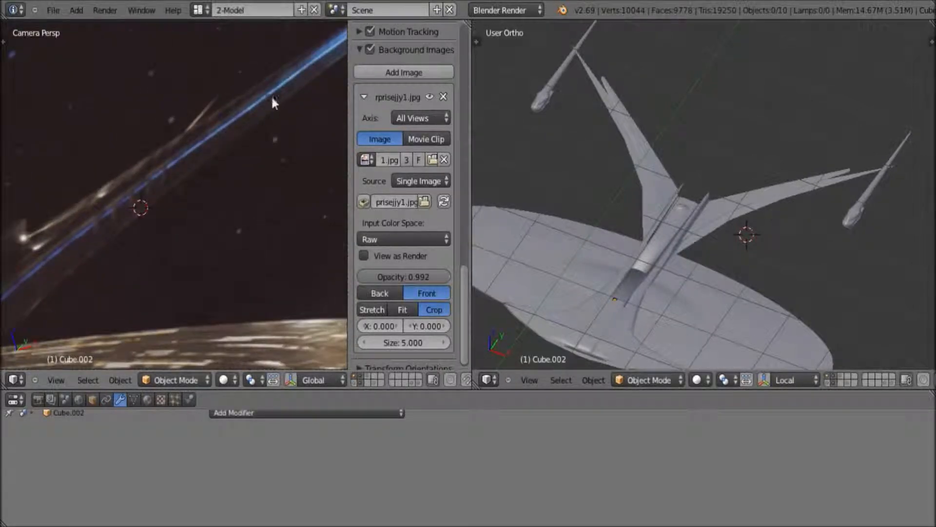
shift+middle_drag(228, 130, 185, 161)
scroll(184, 157, down, 2)
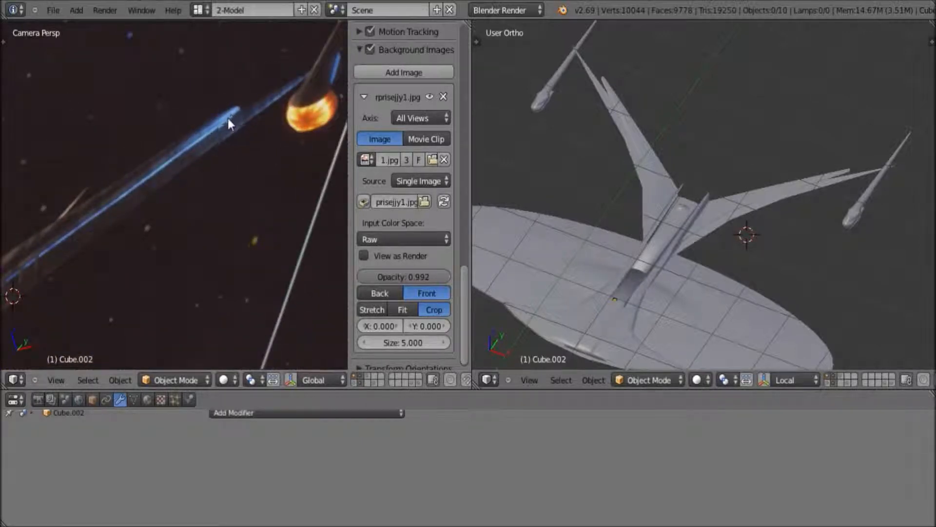
shift+middle_drag(57, 244, 138, 182)
scroll(139, 181, down, 3)
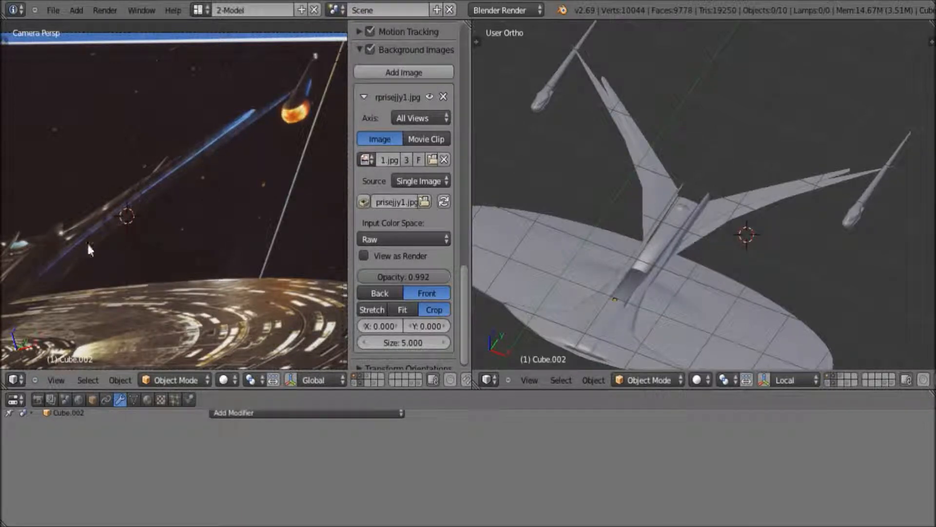
shift+middle_drag(74, 253, 167, 176)
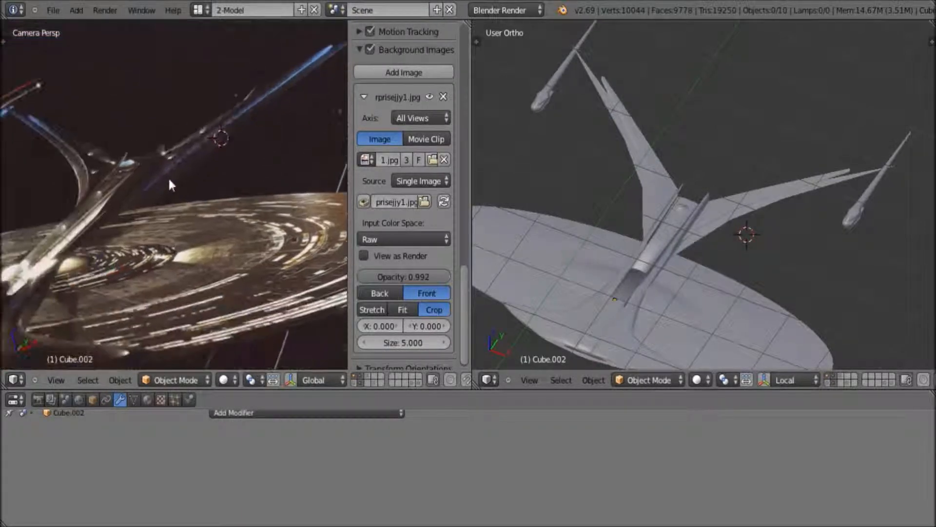
scroll(186, 203, up, 2)
scroll(186, 203, up, 2)
shift+middle_drag(197, 142, 99, 215)
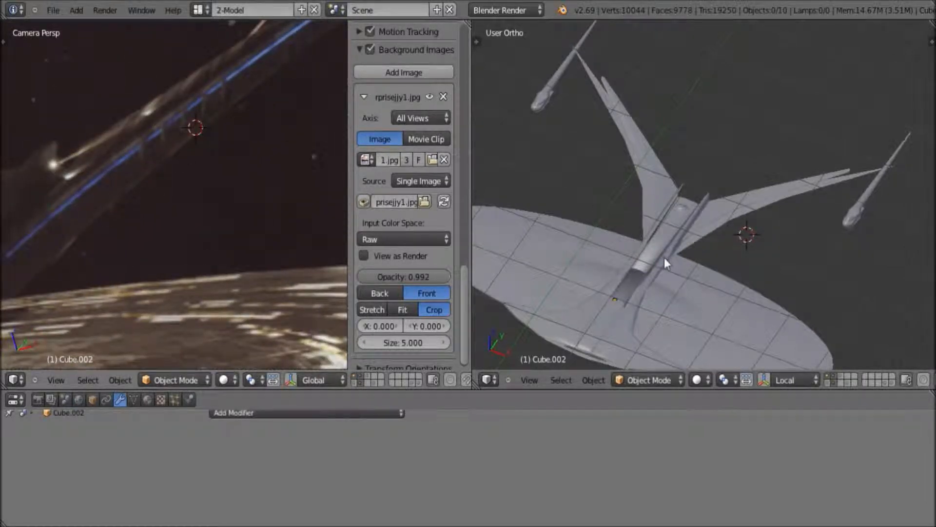
- Inspect the model's central hull, side fins and pylon roots from several angles
middle_drag(664, 257, 676, 317)
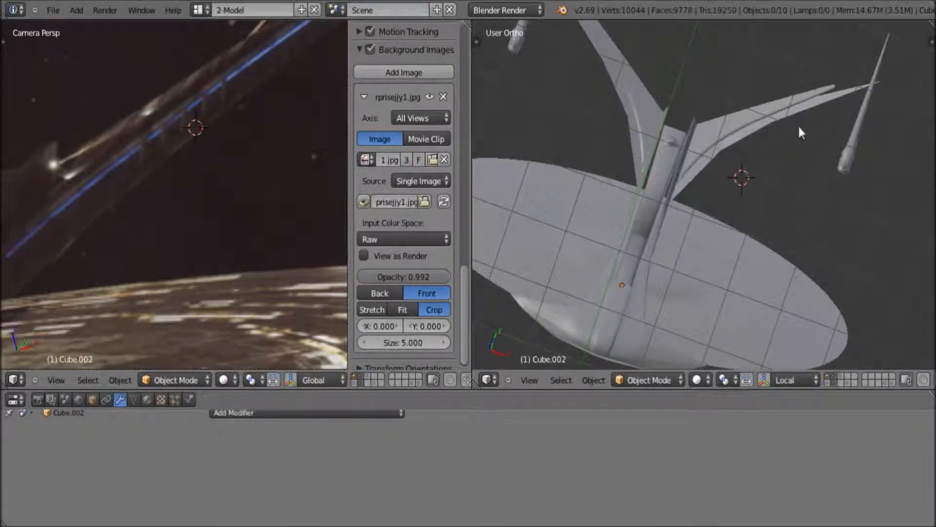
scroll(796, 156, up, 8)
scroll(757, 210, up, 2)
middle_drag(755, 224, 692, 127)
scroll(692, 127, down, 3)
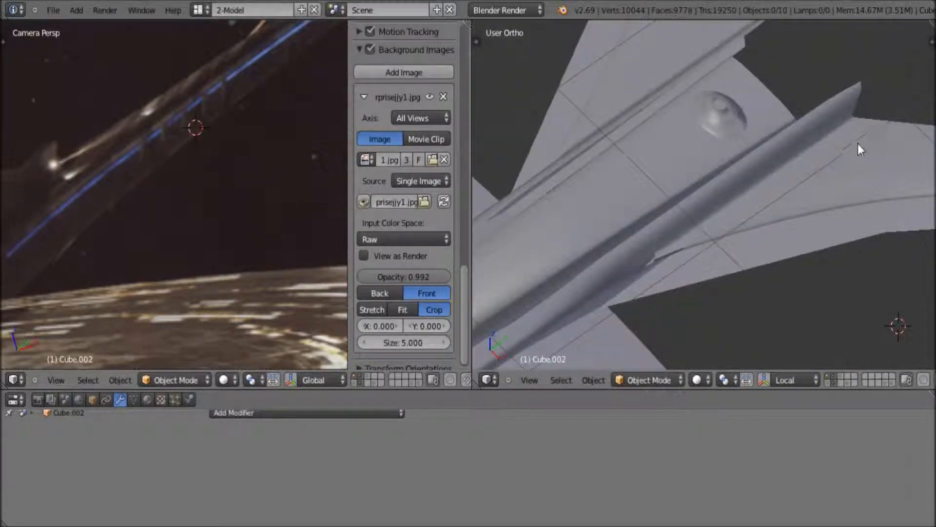
scroll(864, 145, down, 2)
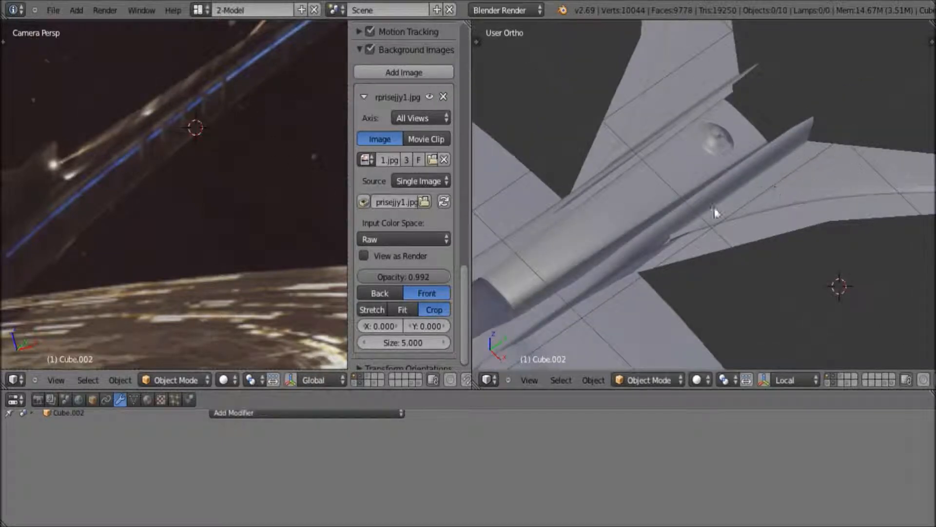
middle_drag(612, 278, 685, 251)
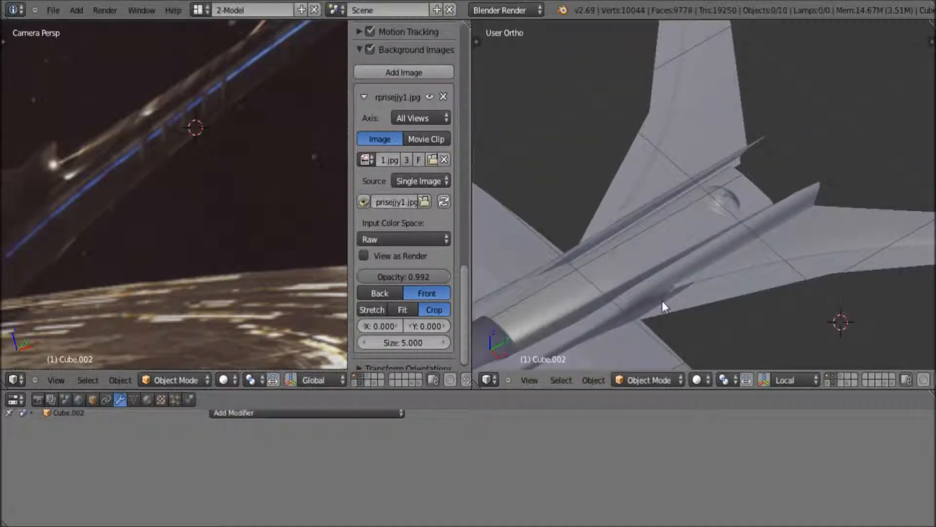
- Place the 3D cursor on the side fin near the pylon root and examine the notch where the two meet
shift+middle_drag(662, 302, 683, 152)
click(638, 188)
click(681, 167)
scroll(716, 187, up, 6)
shift+middle_drag(713, 113, 683, 279)
scroll(682, 279, up, 1)
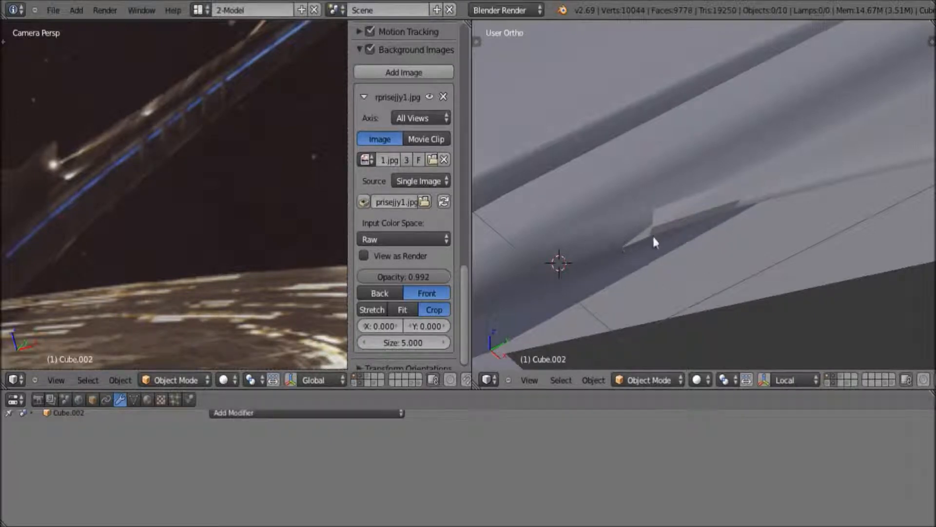
scroll(653, 235, up, 1)
scroll(654, 233, down, 8)
scroll(657, 226, up, 5)
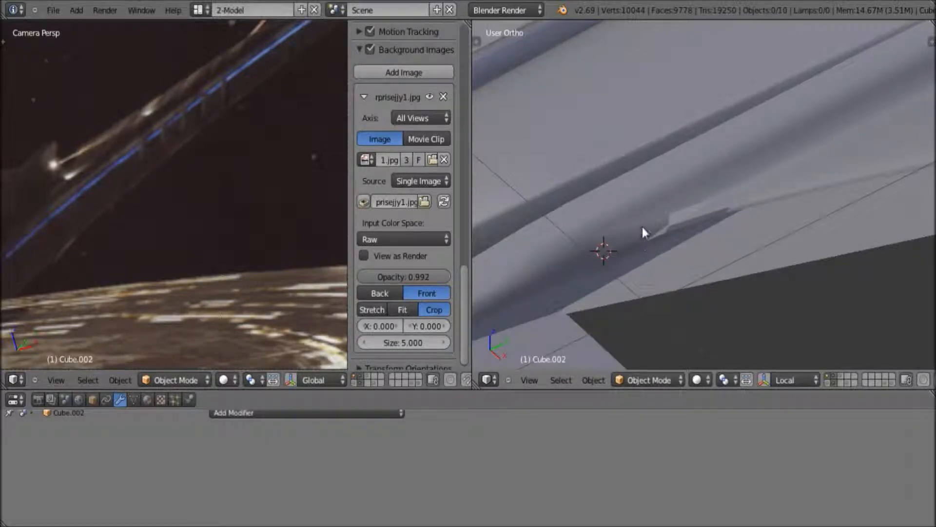
scroll(705, 229, up, 4)
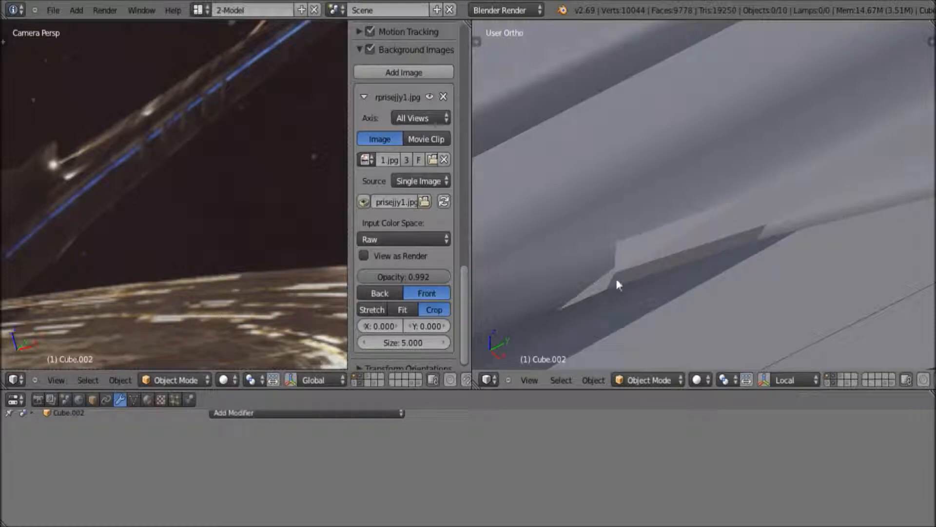
scroll(610, 285, down, 1)
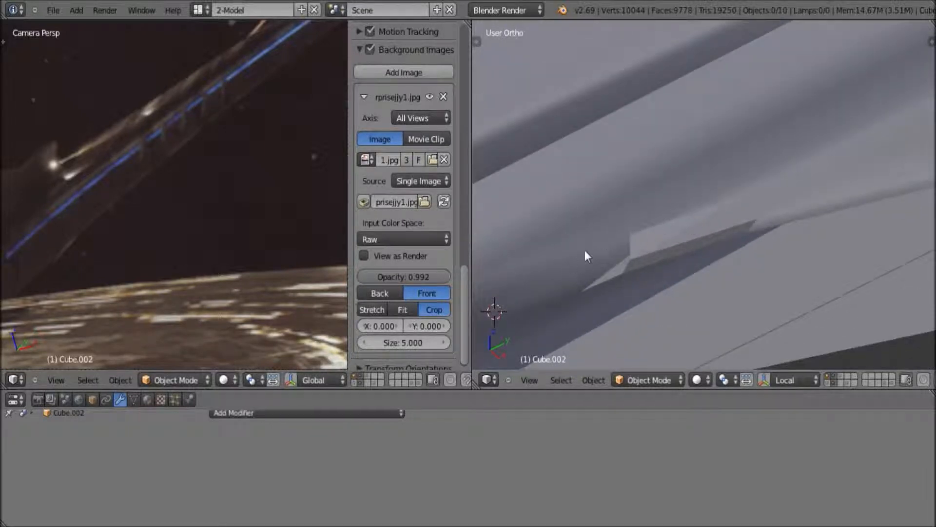
scroll(698, 224, down, 5)
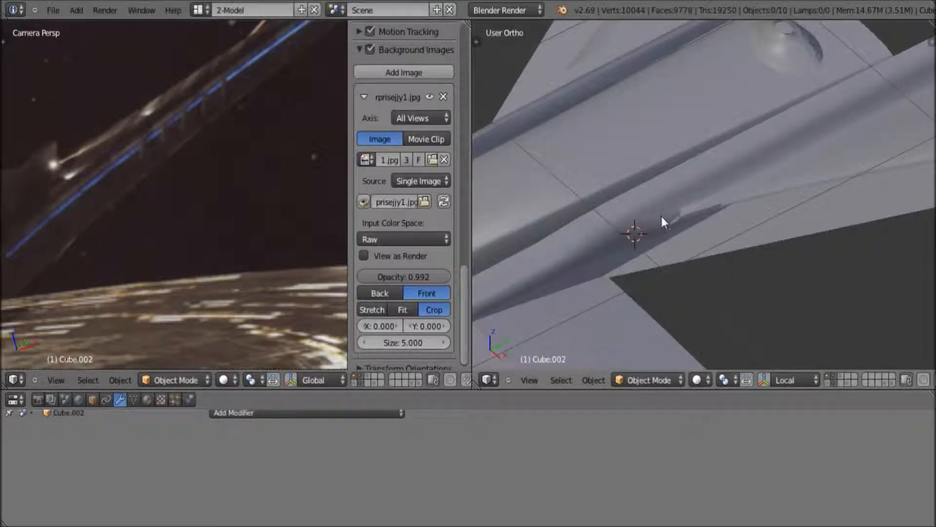
scroll(668, 254, up, 5)
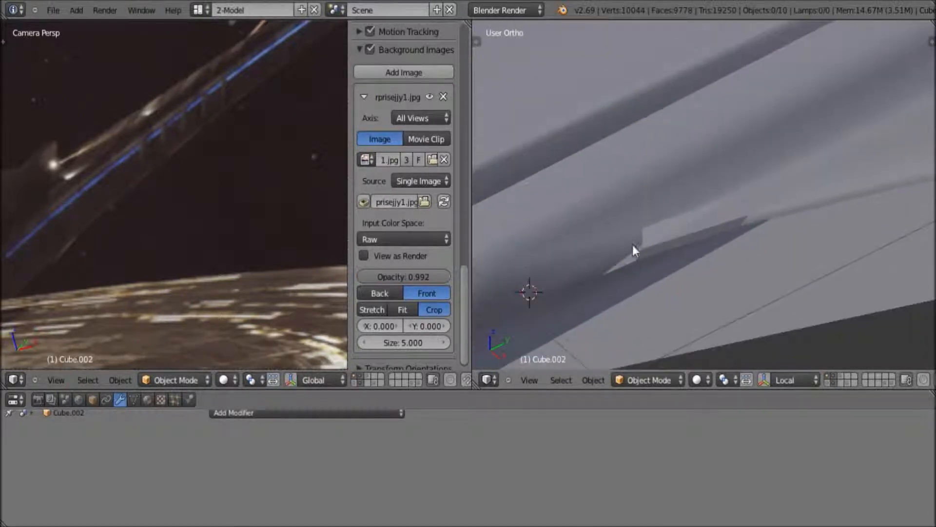
scroll(633, 245, down, 6)
- Lower the background reference image opacity to 0.850 while comparing the front end of the central hull
middle_drag(701, 216, 675, 221)
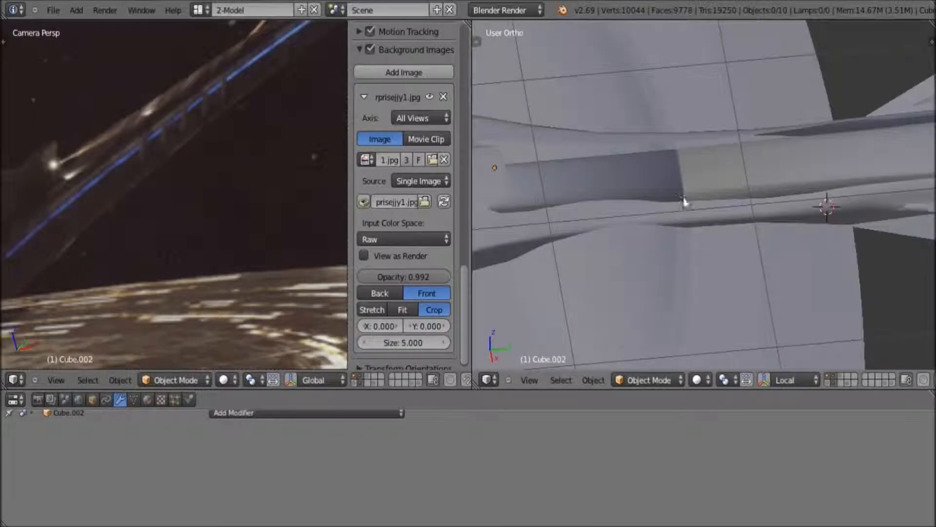
scroll(685, 226, up, 6)
scroll(215, 232, up, 5)
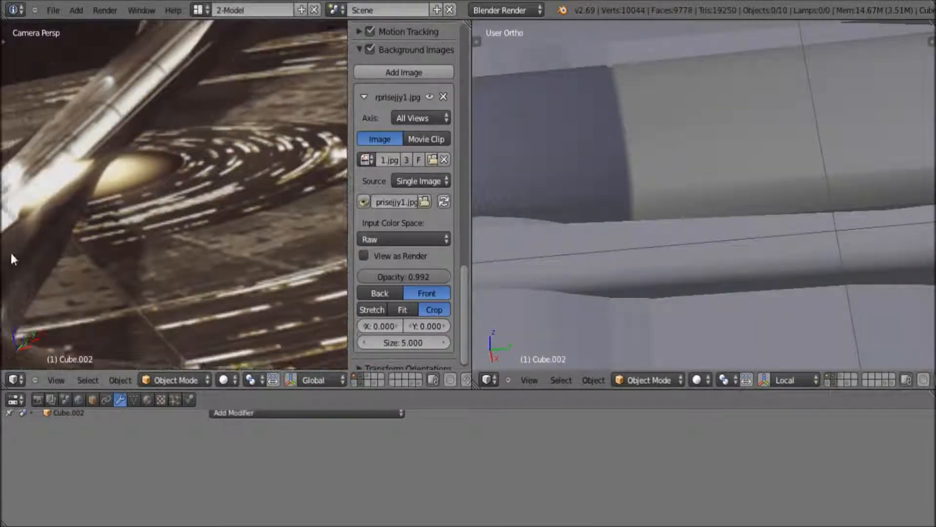
middle_drag(11, 251, 118, 251)
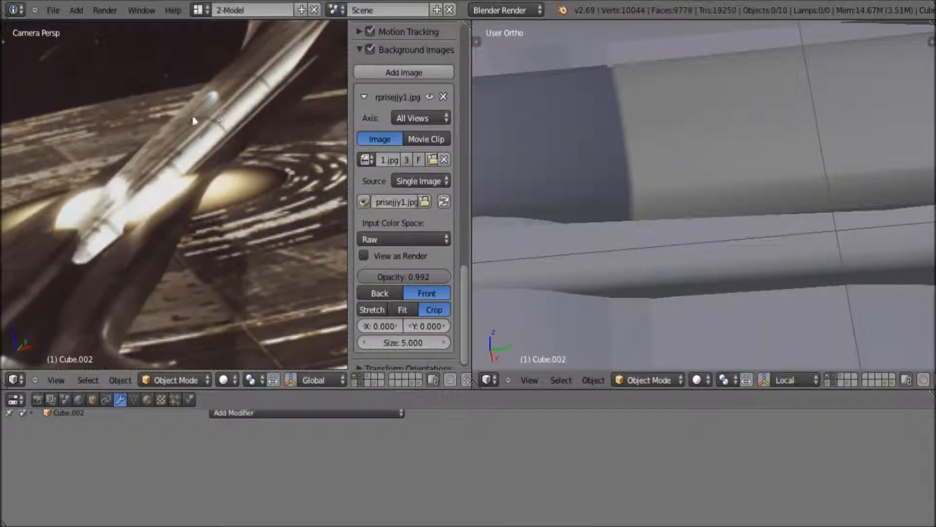
drag(424, 279, 513, 249)
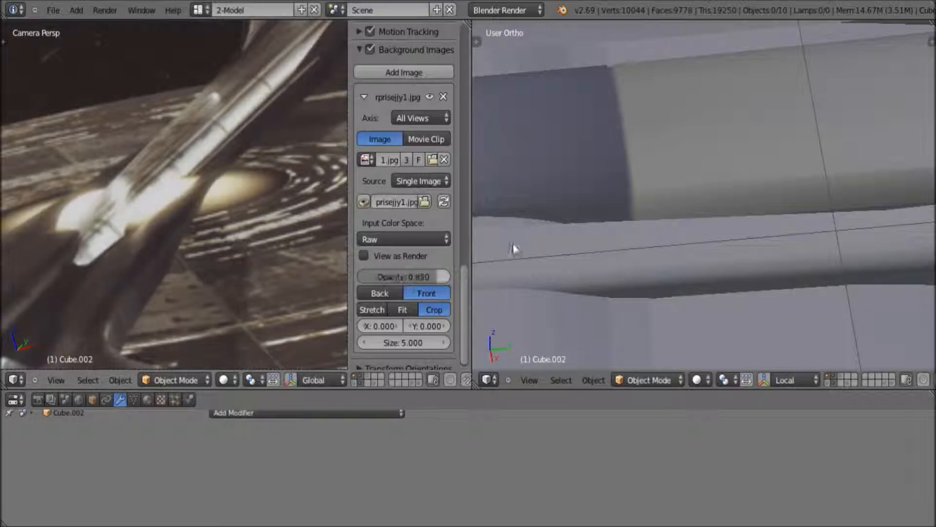
- Select the tiny cube at the foot of the central hull's front opening and move it by about 0.0008 units
scroll(614, 217, down, 8)
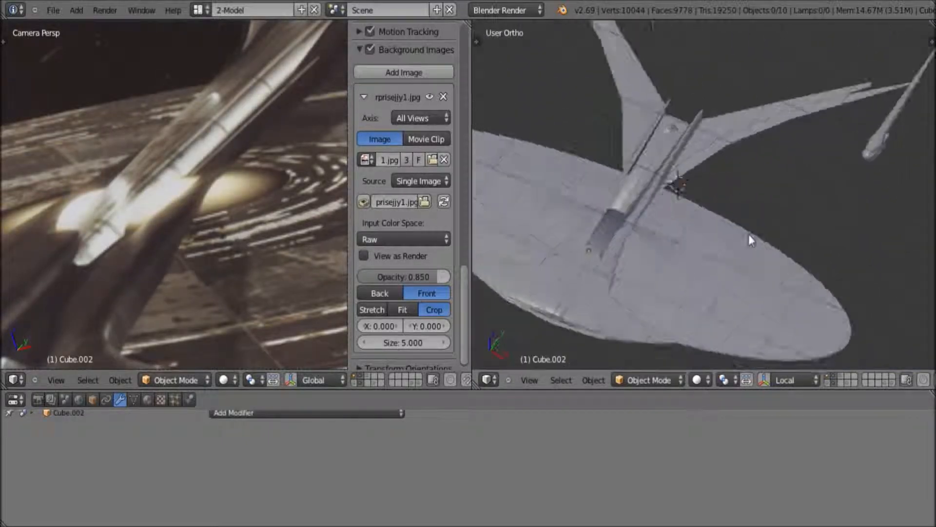
shift+middle_drag(660, 280, 722, 238)
middle_drag(677, 265, 739, 254)
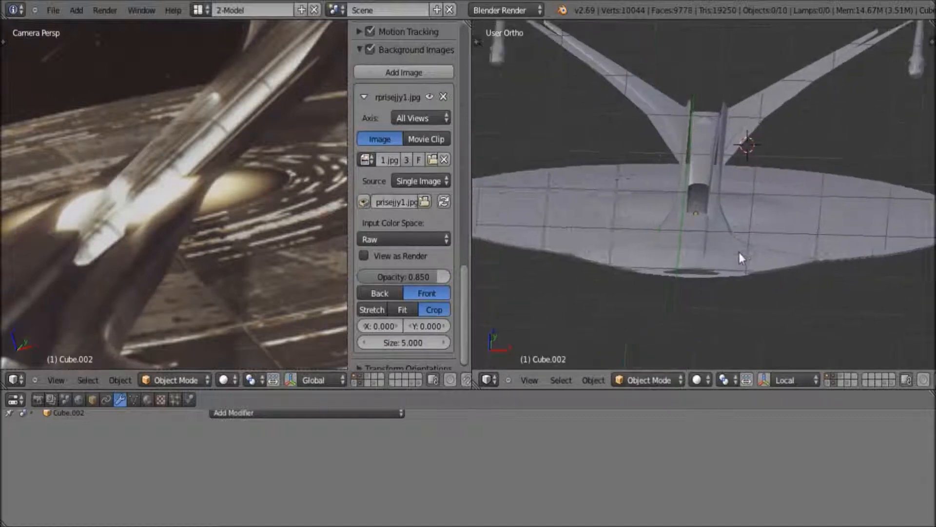
scroll(739, 253, up, 4)
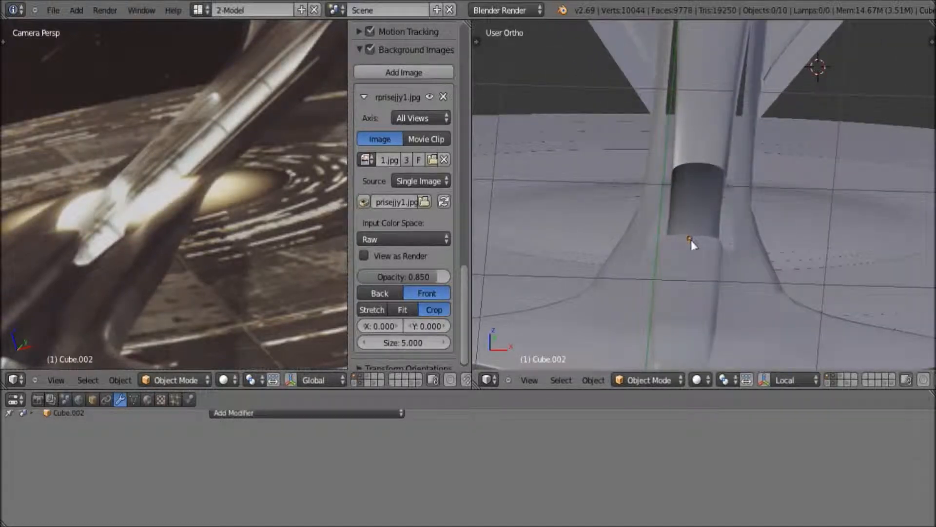
scroll(690, 309, up, 5)
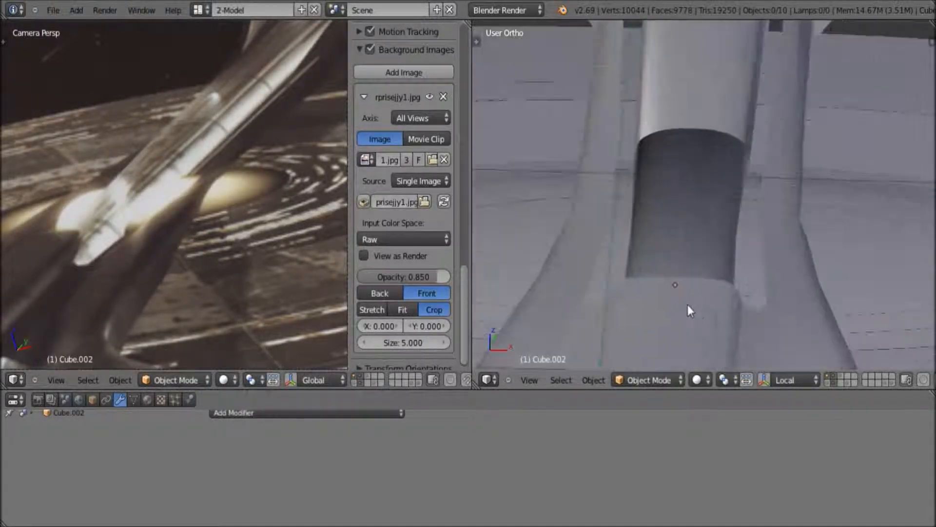
scroll(759, 197, up, 5)
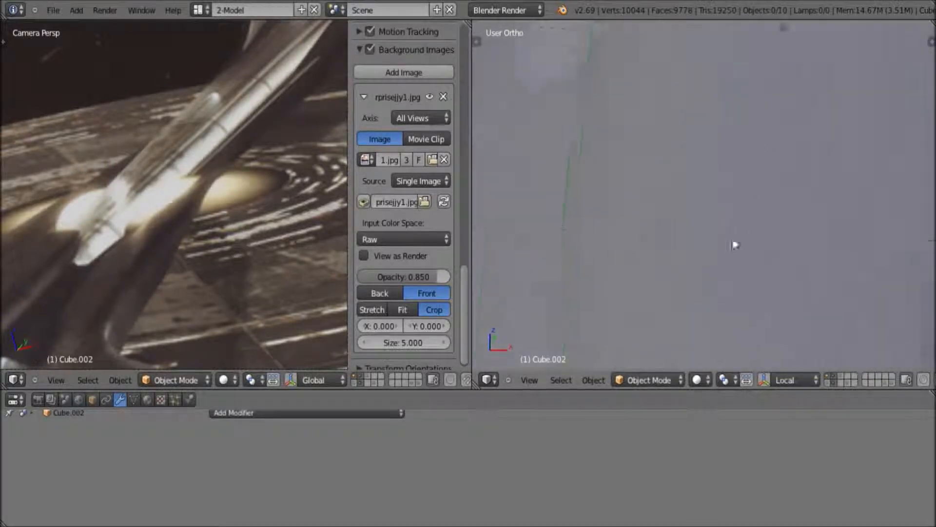
shift+middle_drag(755, 213, 686, 251)
scroll(730, 114, up, 4)
shift+middle_drag(730, 115, 750, 292)
scroll(727, 286, up, 6)
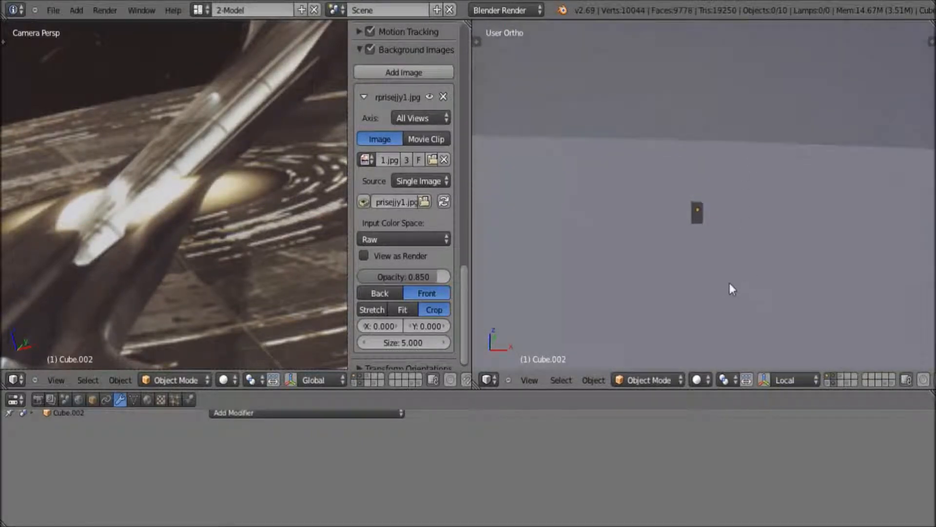
scroll(736, 265, down, 5)
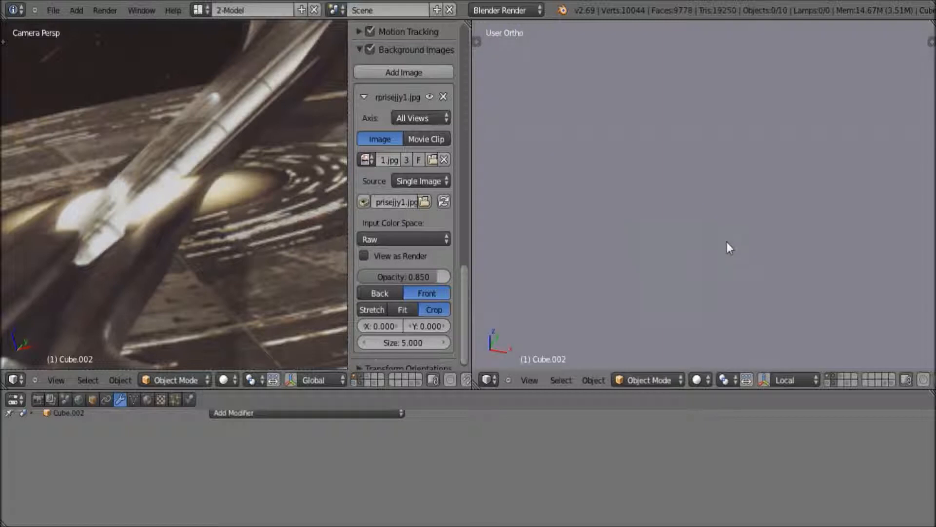
middle_drag(811, 220, 616, 238)
right_click(601, 247)
right_click(603, 247)
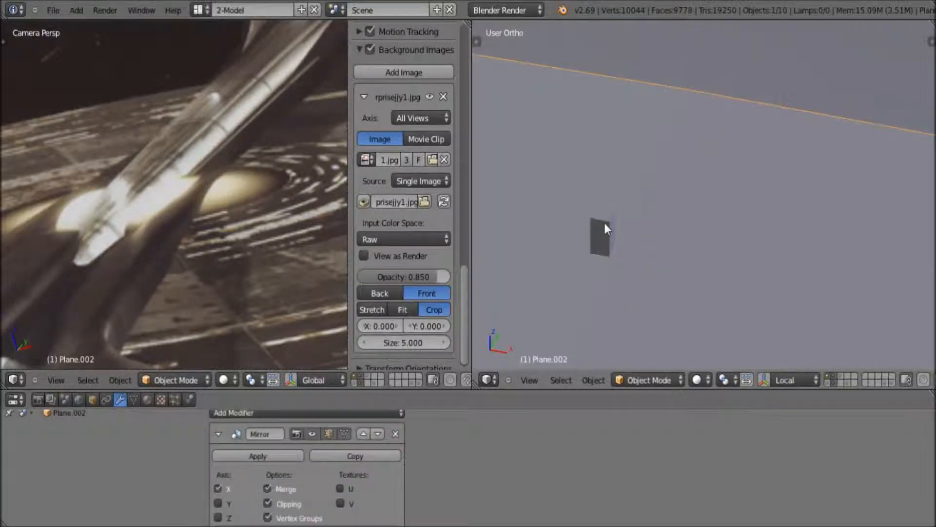
right_click(606, 240)
key(g)
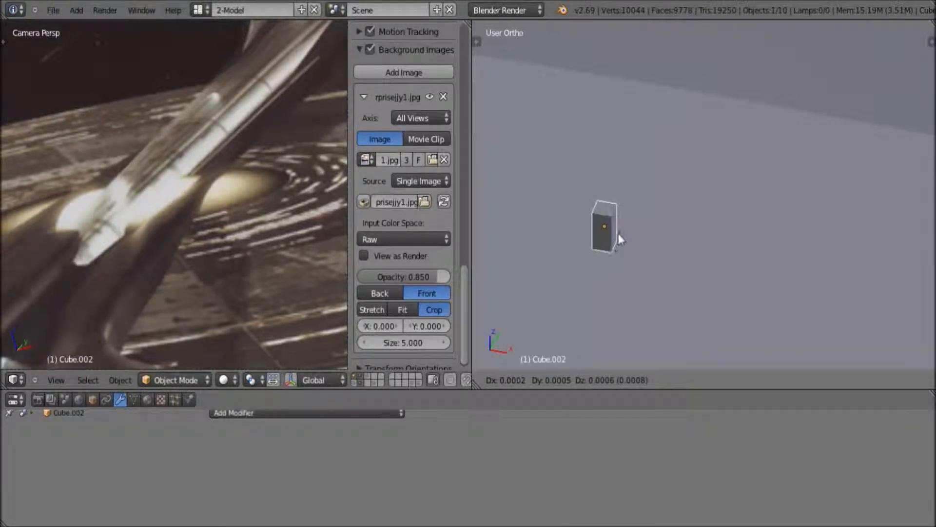
click(616, 235)
scroll(603, 238, down, 9)
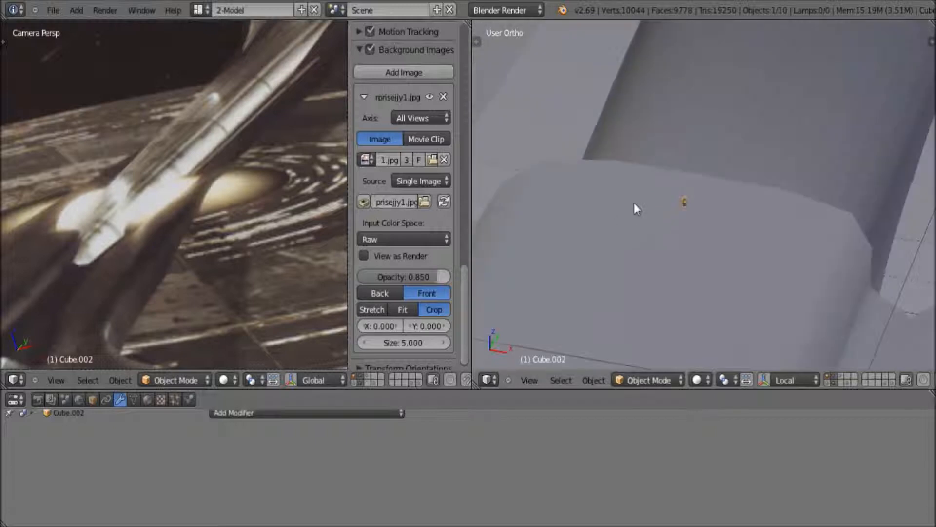
scroll(634, 203, up, 6)
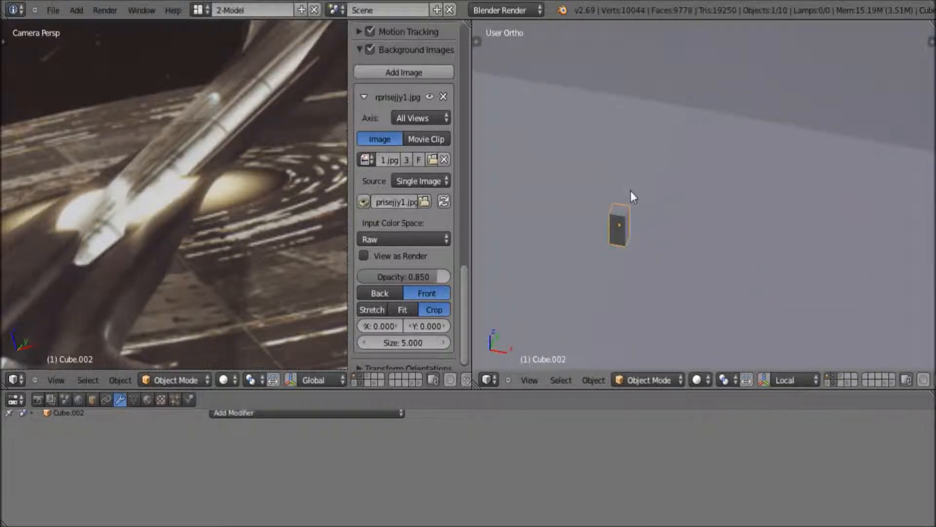
- Check the tiny cube's placement on the hull and compare the whole ship with the reference photo
scroll(633, 190, down, 2)
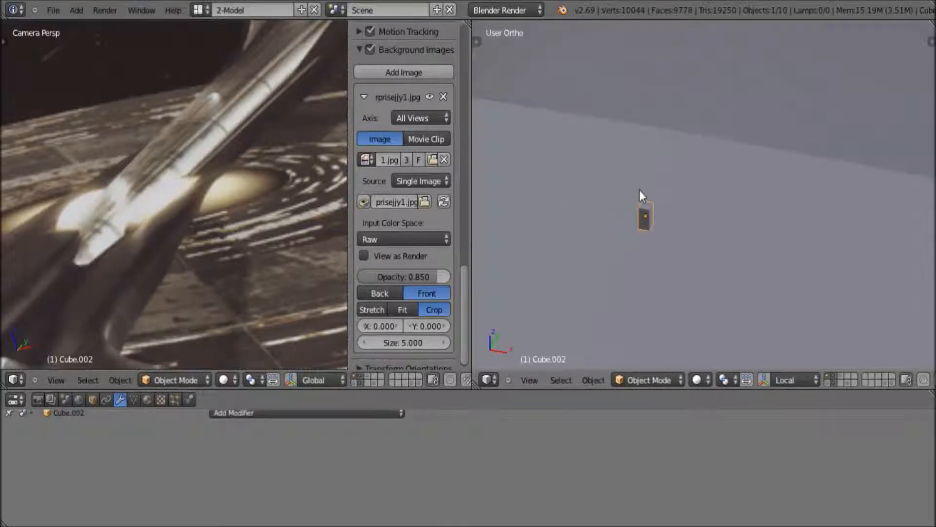
scroll(660, 203, up, 8)
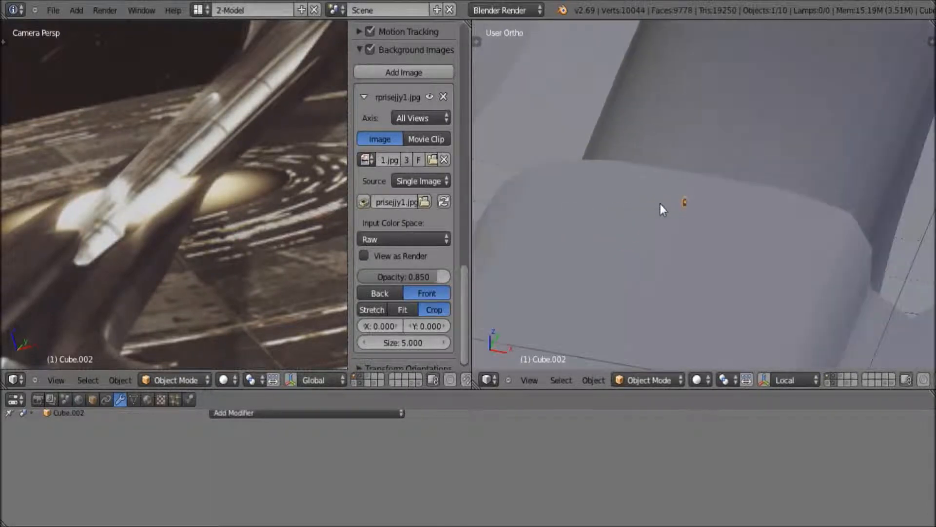
scroll(661, 202, down, 10)
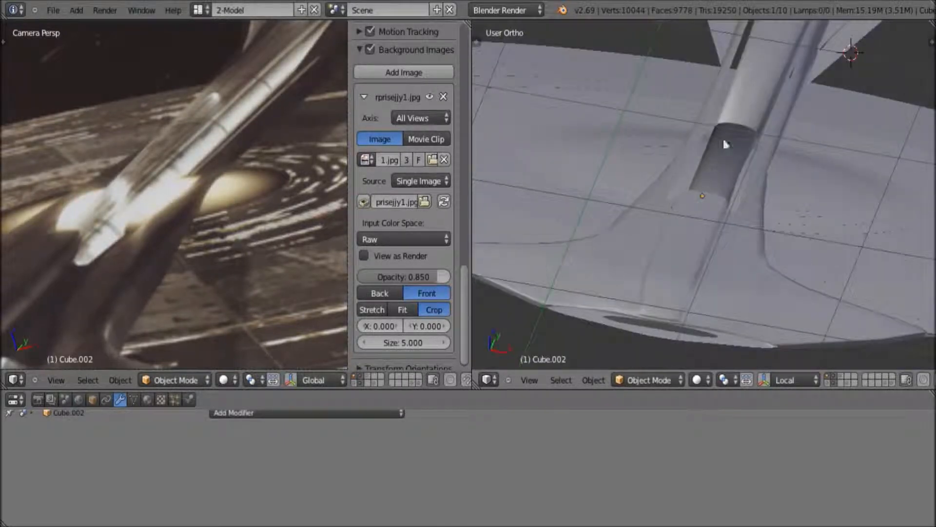
scroll(669, 197, down, 3)
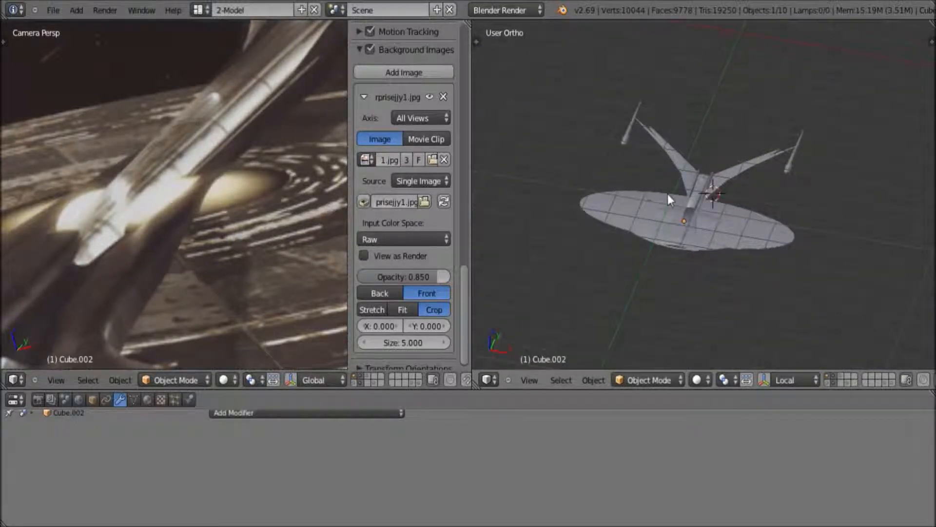
scroll(692, 200, up, 10)
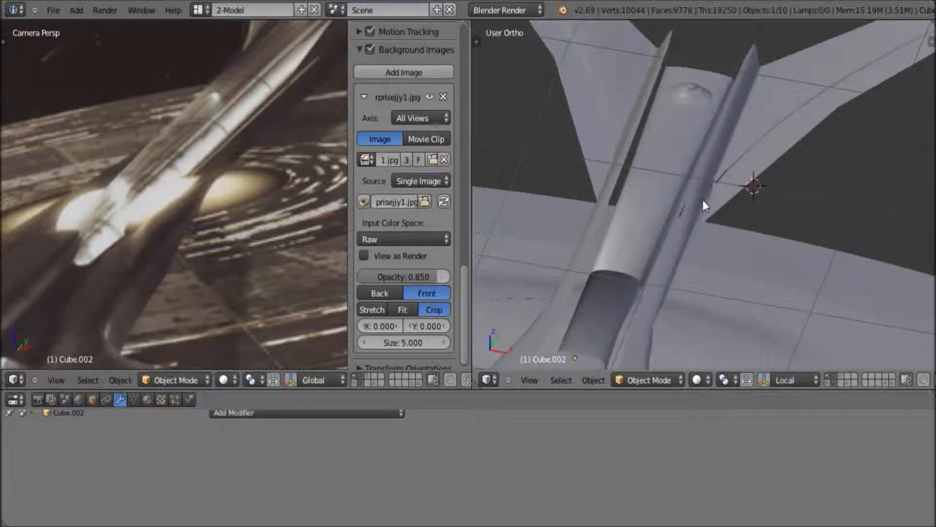
scroll(703, 200, down, 10)
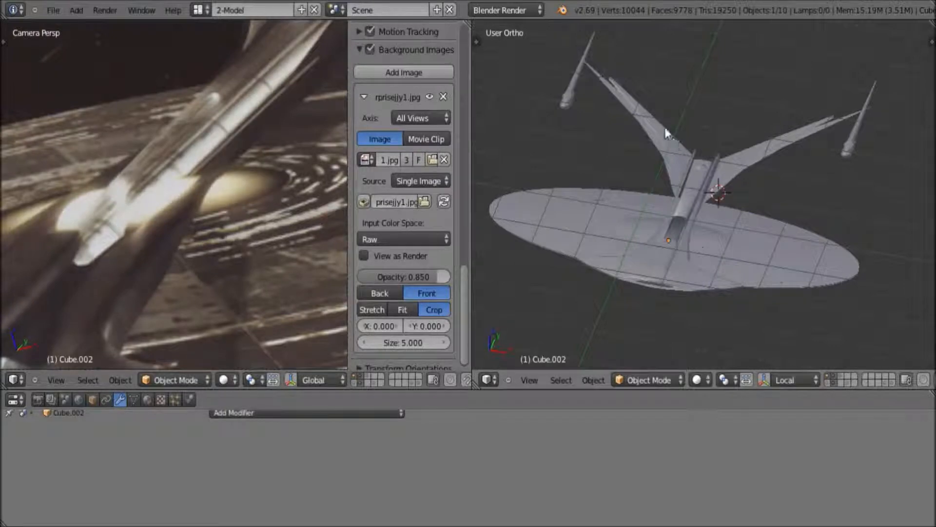
scroll(612, 84, down, 1)
scroll(259, 111, down, 5)
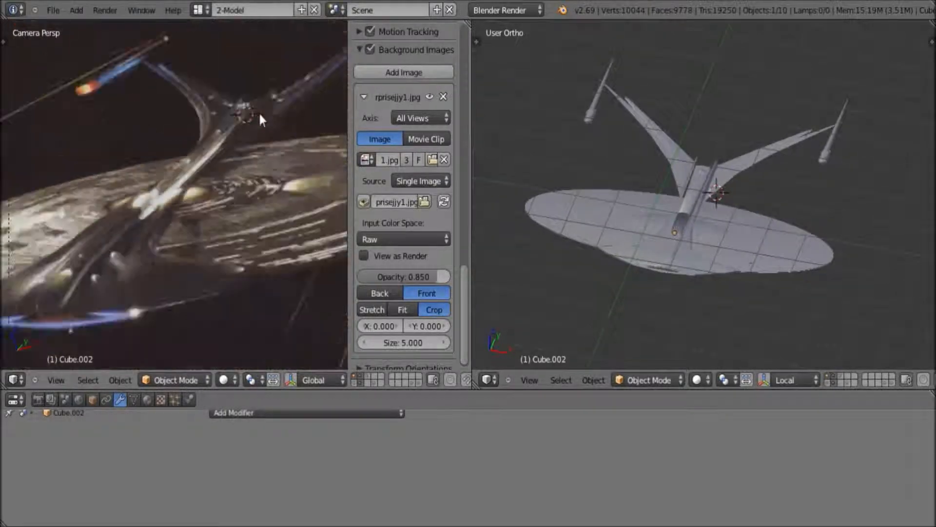
scroll(666, 146, up, 3)
scroll(675, 170, down, 2)
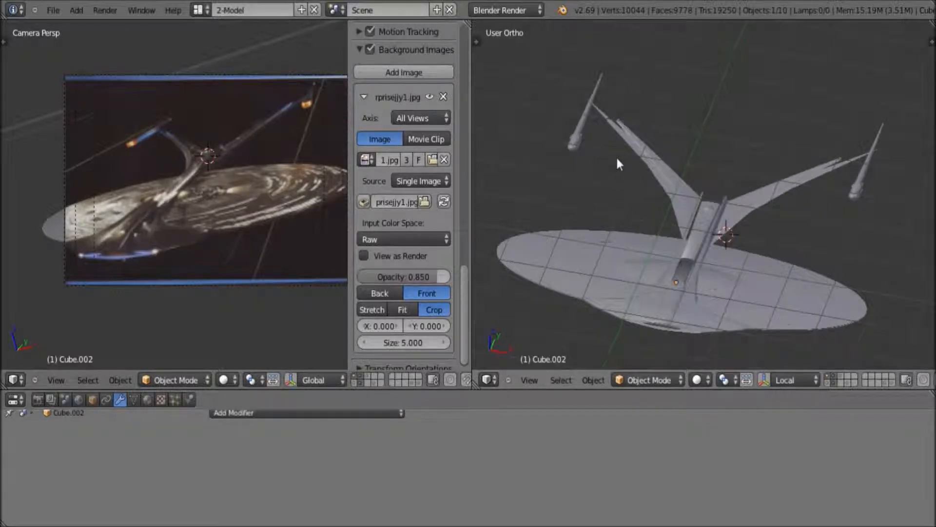
shift+middle_drag(637, 176, 638, 185)
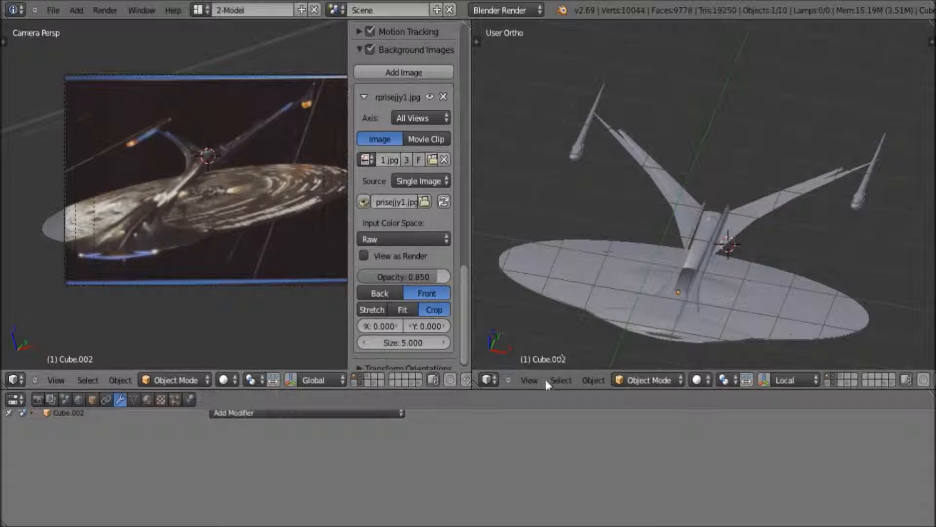
- Examine the central hull's front opening, the cube at its foot and the surrounding saucer from close and far
scroll(712, 300, up, 2)
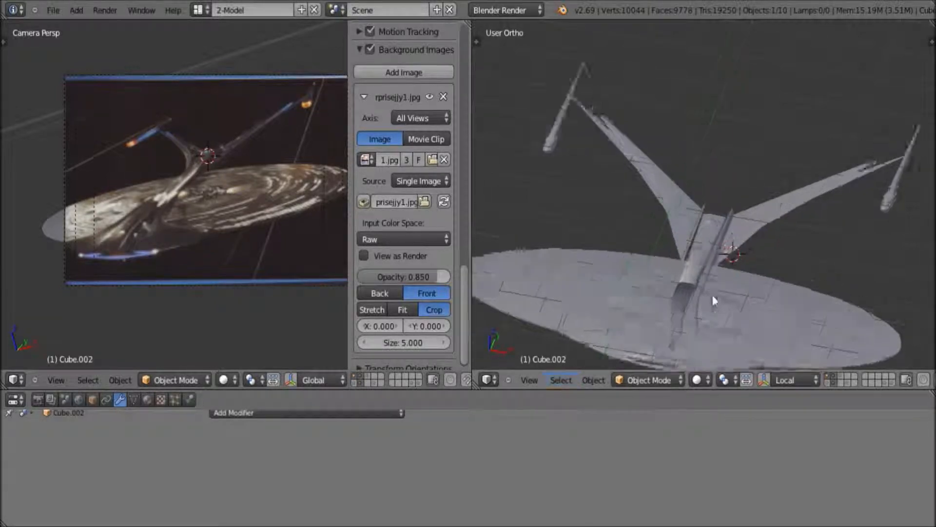
scroll(712, 307, up, 5)
shift+middle_drag(712, 308, 700, 95)
scroll(680, 226, up, 2)
shift+middle_drag(681, 257, 704, 168)
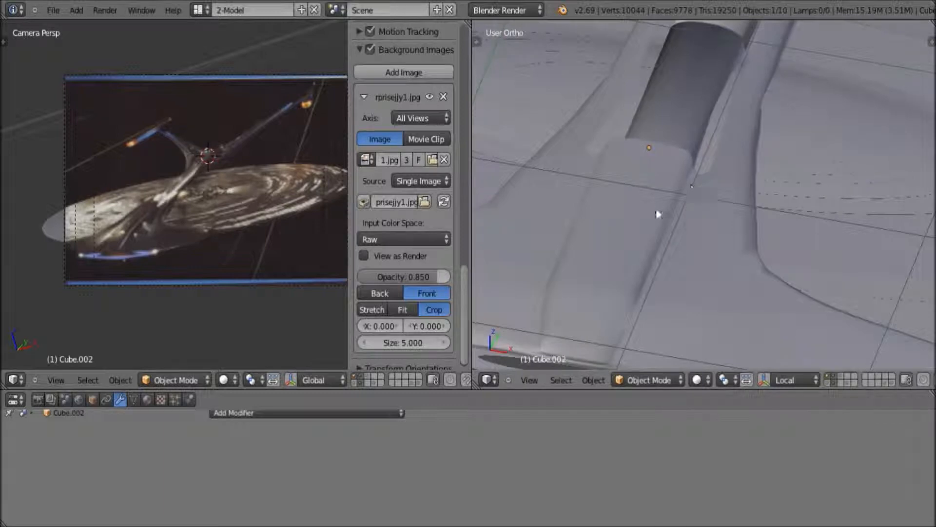
scroll(649, 190, down, 5)
scroll(767, 189, down, 4)
middle_drag(721, 219, 752, 176)
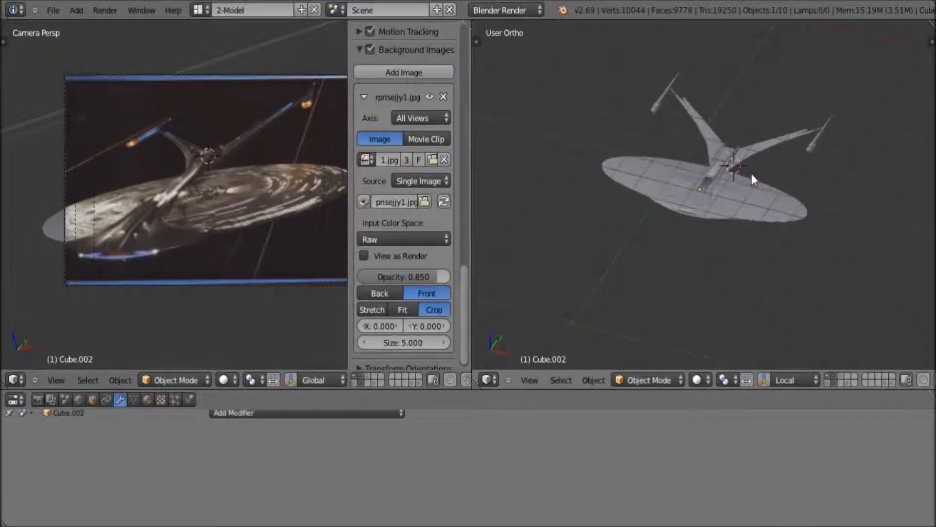
scroll(746, 198, up, 2)
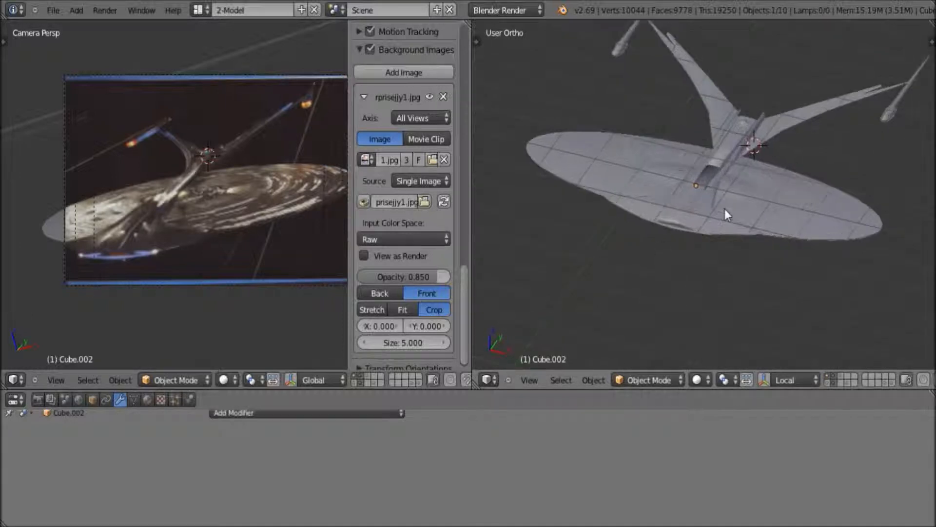
scroll(721, 200, up, 5)
scroll(789, 112, down, 3)
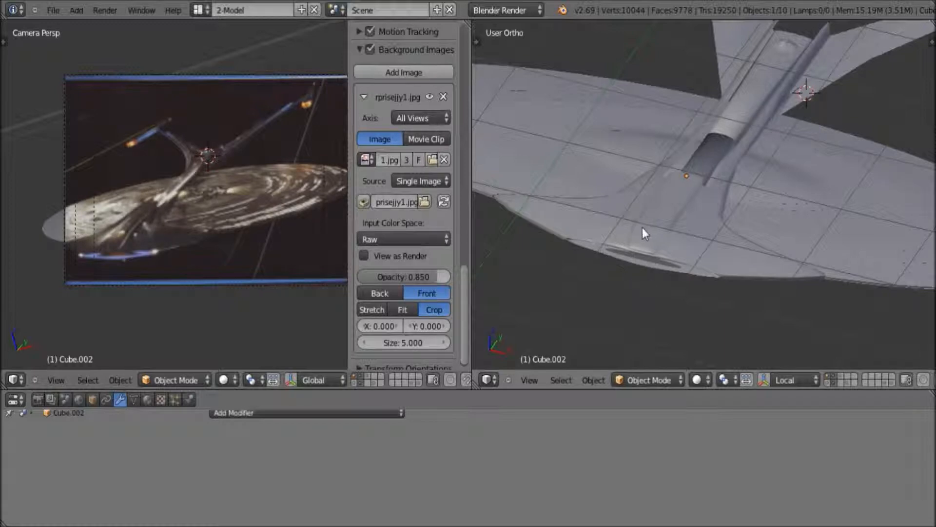
middle_drag(751, 129, 671, 190)
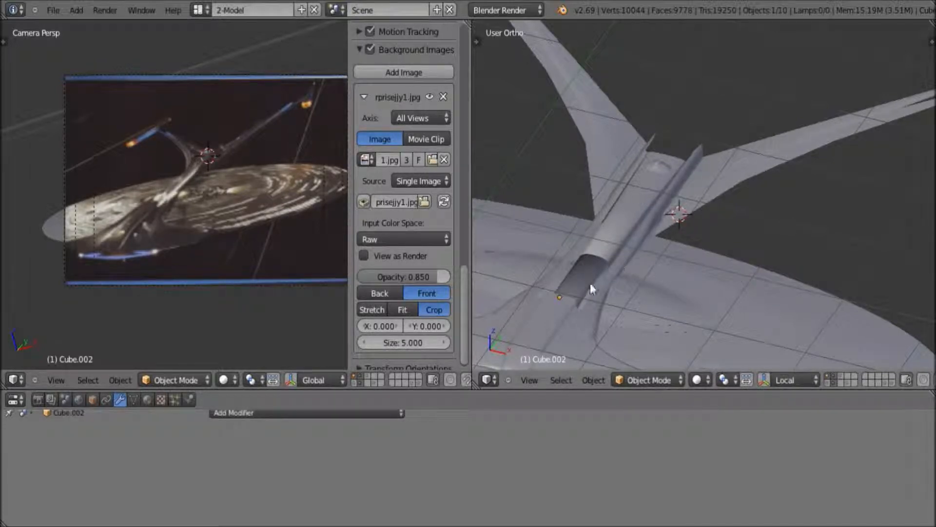
- Select the curved cylinder piece of the central hull and open its mesh in Edit Mode
scroll(591, 281, up, 2)
shift+middle_drag(601, 276, 694, 195)
right_click(660, 185)
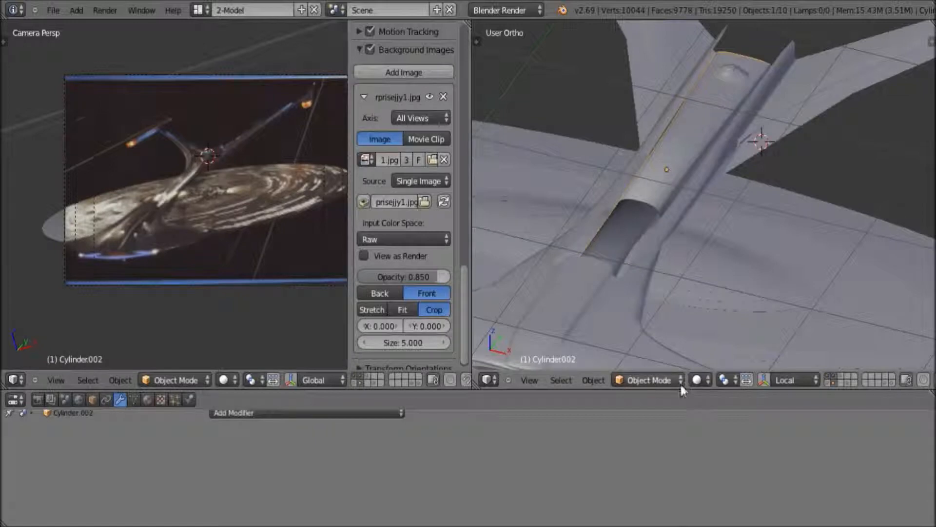
click(680, 382)
click(651, 349)
scroll(631, 311, up, 4)
scroll(510, 322, up, 1)
scroll(167, 259, up, 4)
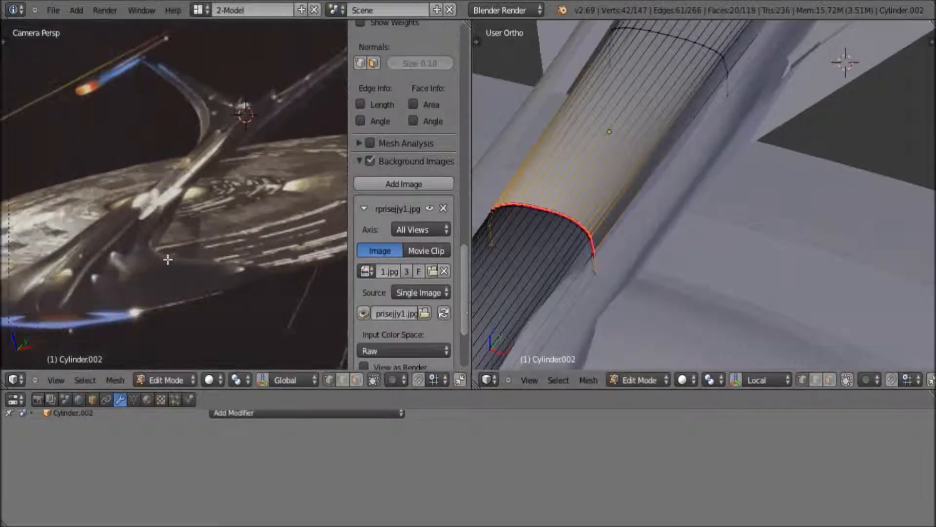
- Lower the background reference image opacity to 0.260 so the cylinder mesh can be compared with the photo
scroll(168, 259, up, 2)
drag(467, 272, 463, 310)
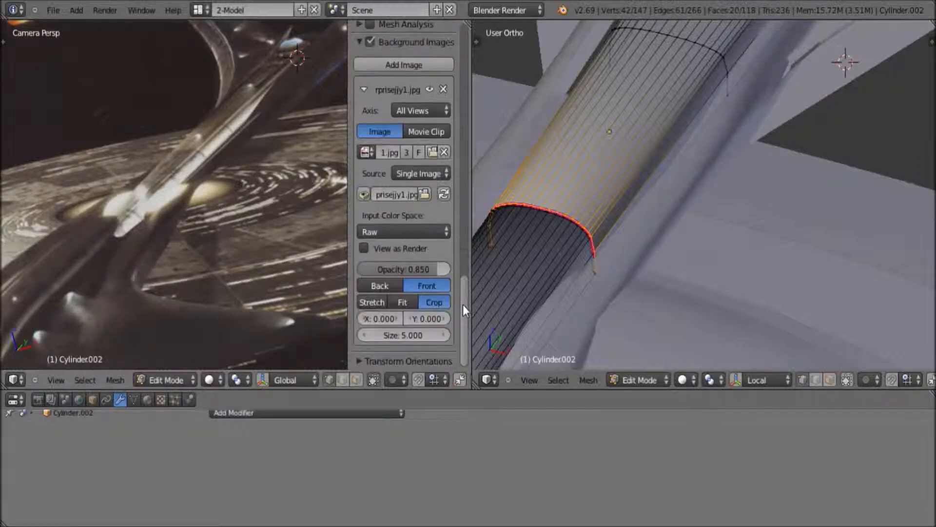
drag(426, 270, 378, 267)
shift+middle_drag(205, 172, 166, 242)
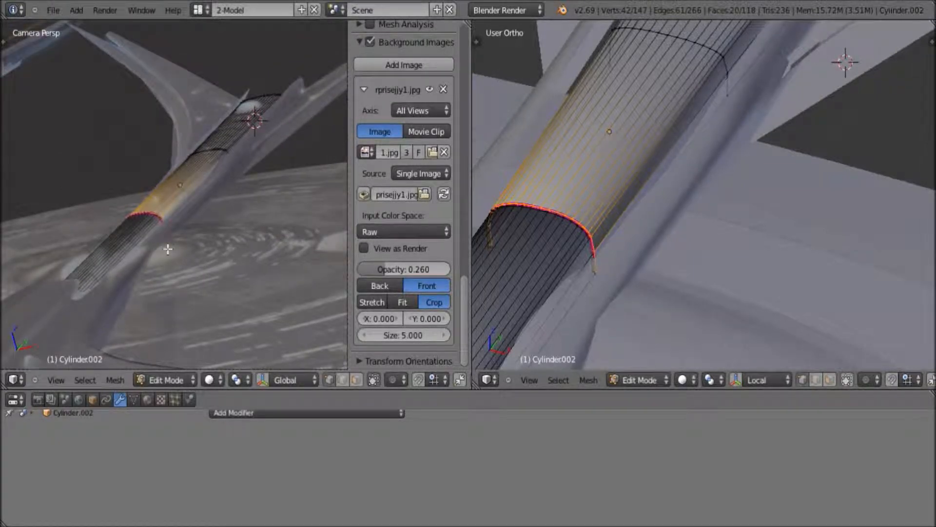
scroll(168, 249, up, 6)
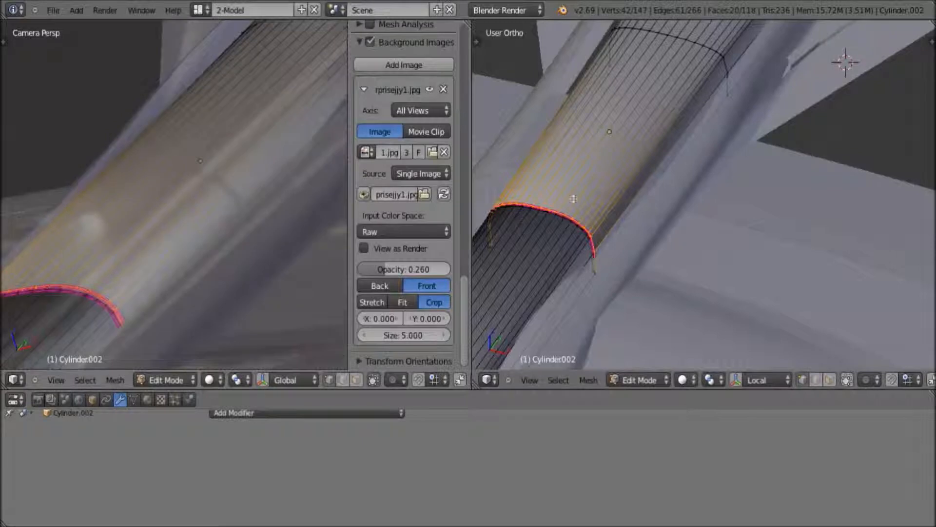
- Add a loop cut across the cylinder just behind the marked front edge, with an edge slide of about 0.24
key(ctrl+r)
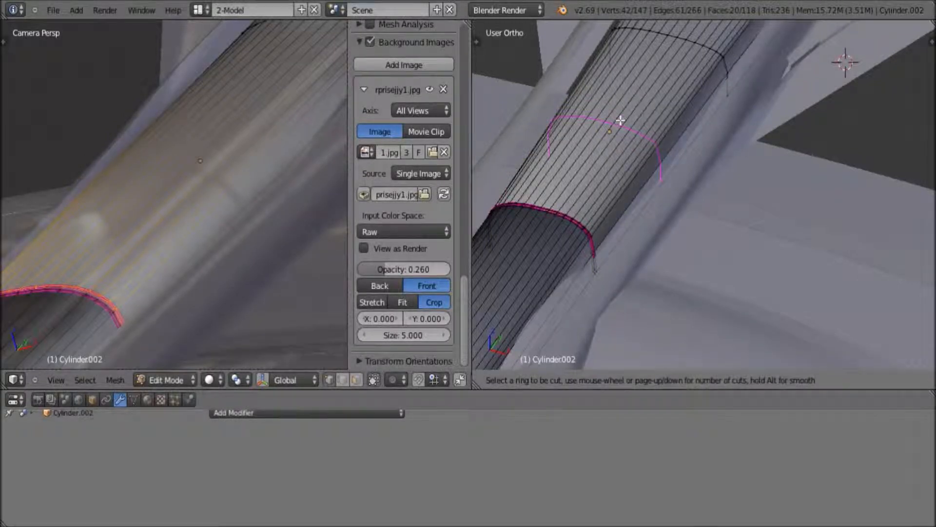
click(619, 120)
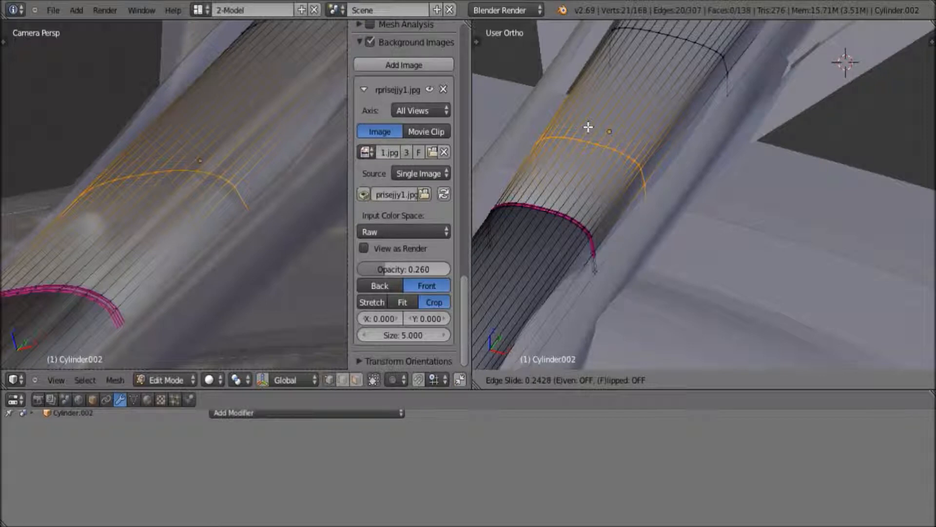
click(581, 158)
key(ctrl+e)
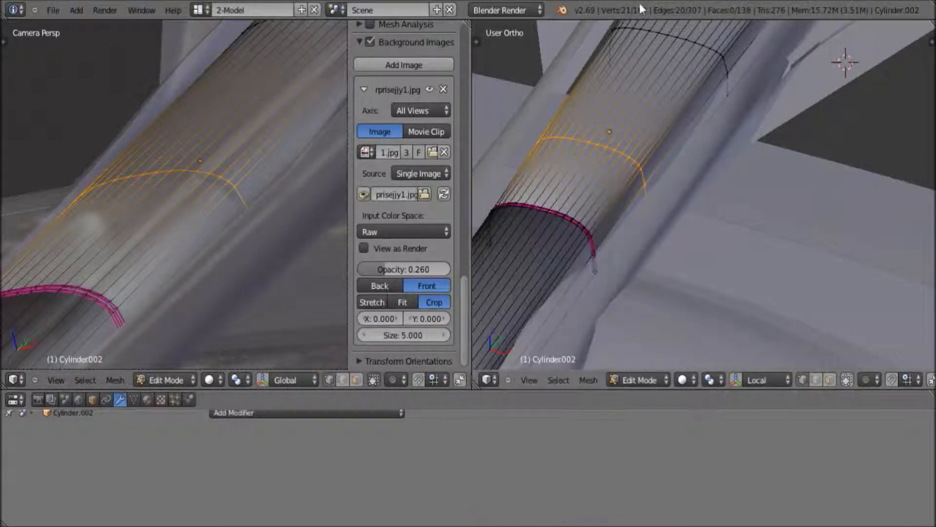
- Add a second loop cut tight against the previous one, on the side facing the marked edge, slid about -0.97
key(ctrl+r)
click(576, 155)
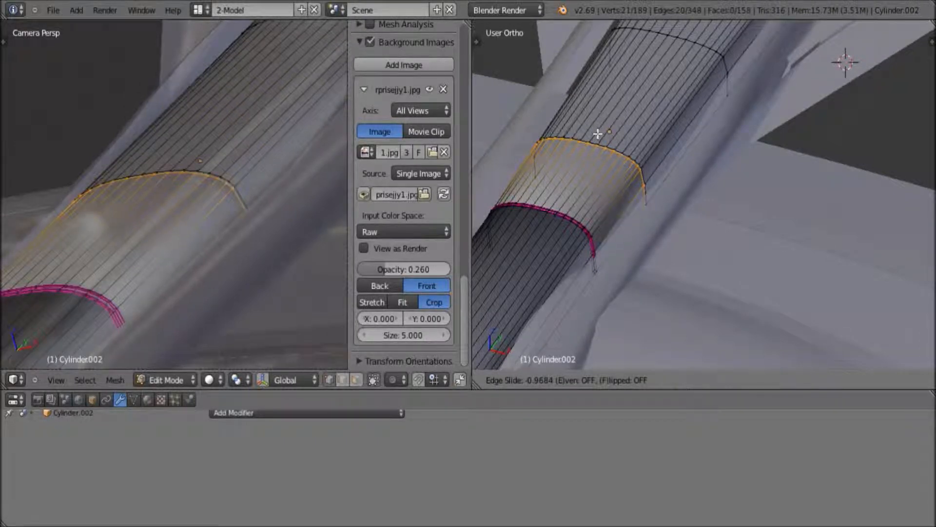
click(633, 124)
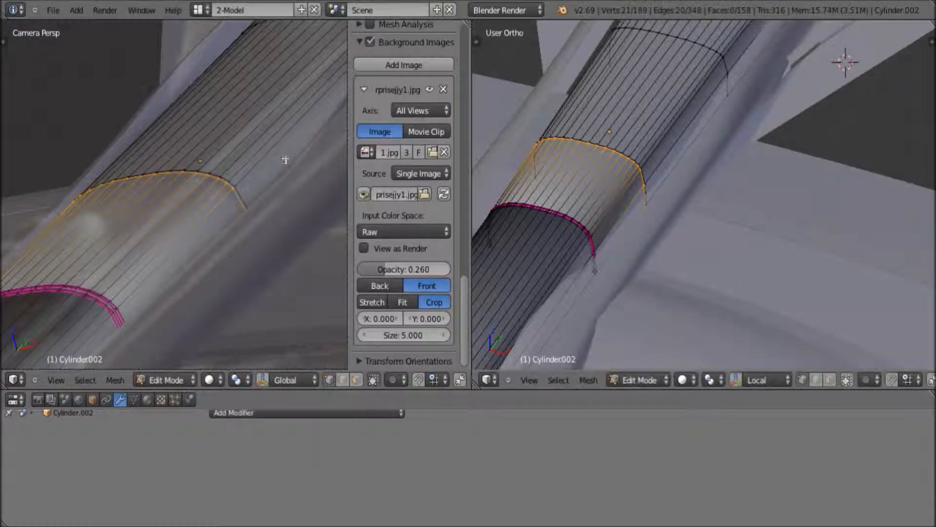
scroll(268, 159, down, 4)
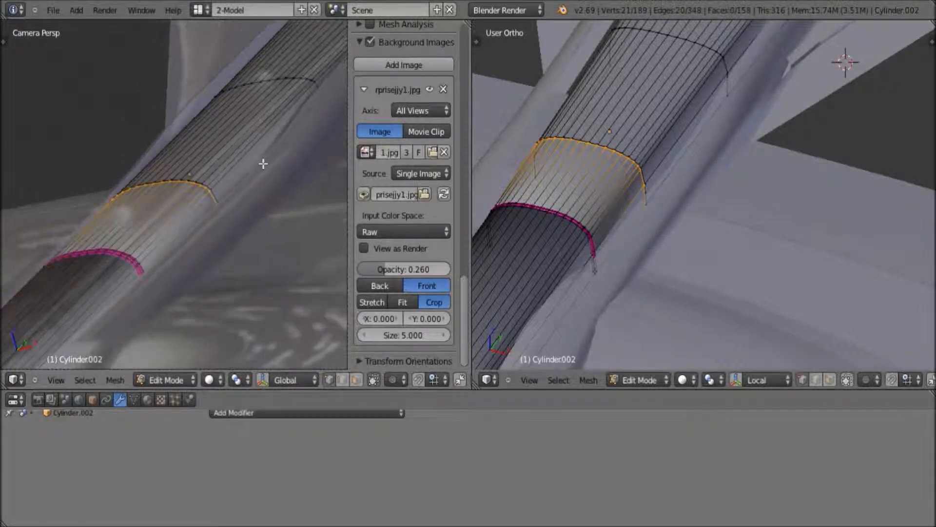
- Deselect everything and add a loop cut across the dark front section of the cylinder, closer to its marked edge
shift+middle_drag(163, 250, 318, 88)
shift+middle_drag(247, 191, 257, 154)
shift+middle_drag(593, 229, 706, 156)
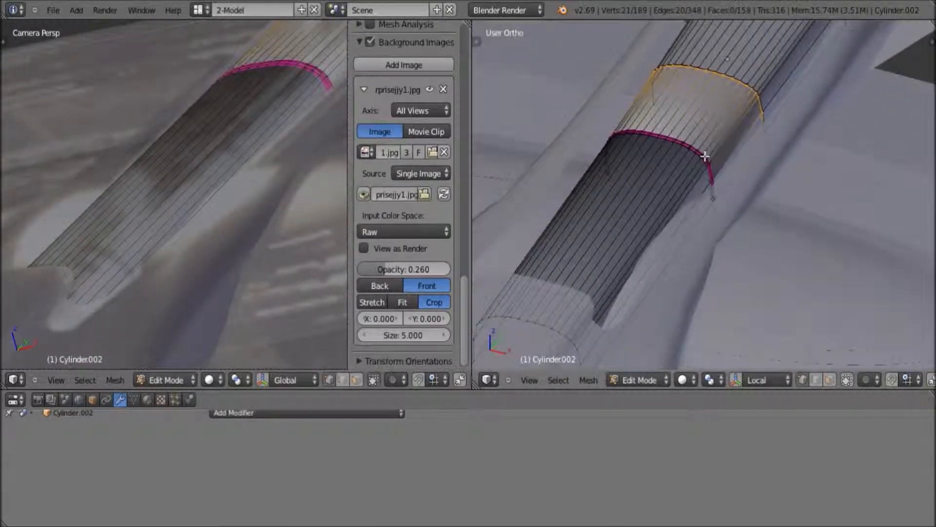
key(a)
key(ctrl+r)
click(602, 248)
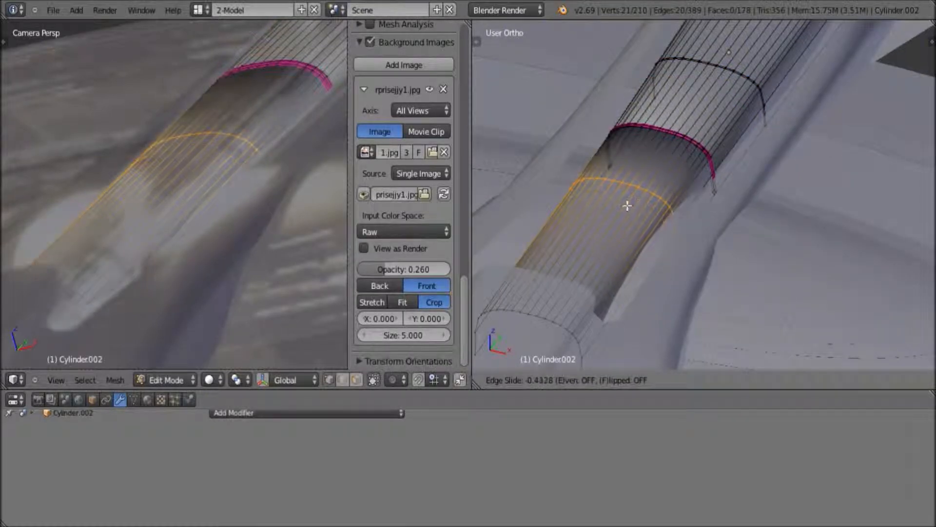
click(569, 261)
- Add another loop cut just ahead of the front section's loop, with an edge slide of about -0.95
key(ctrl+r)
click(583, 241)
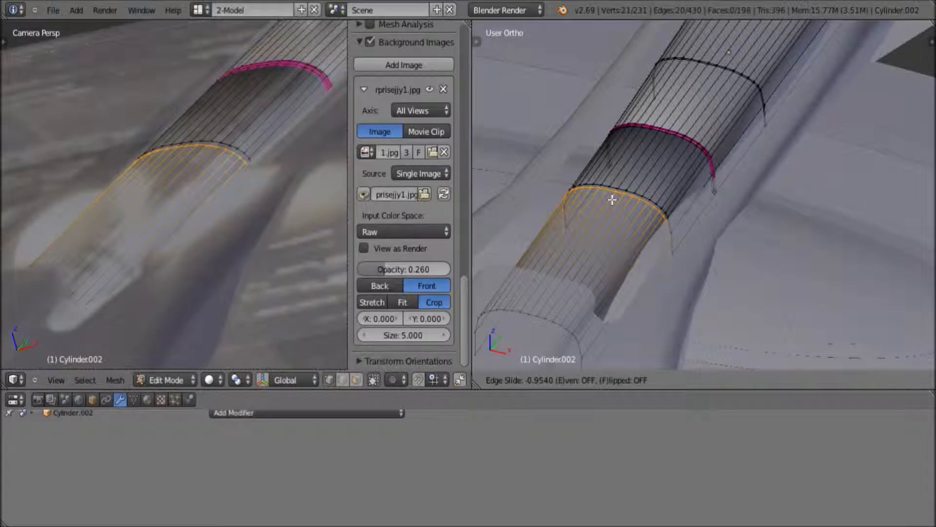
click(612, 200)
- Select the newest edge loop in the front section and edge-slide it closer to its neighbouring loop
key(ctrl+e)
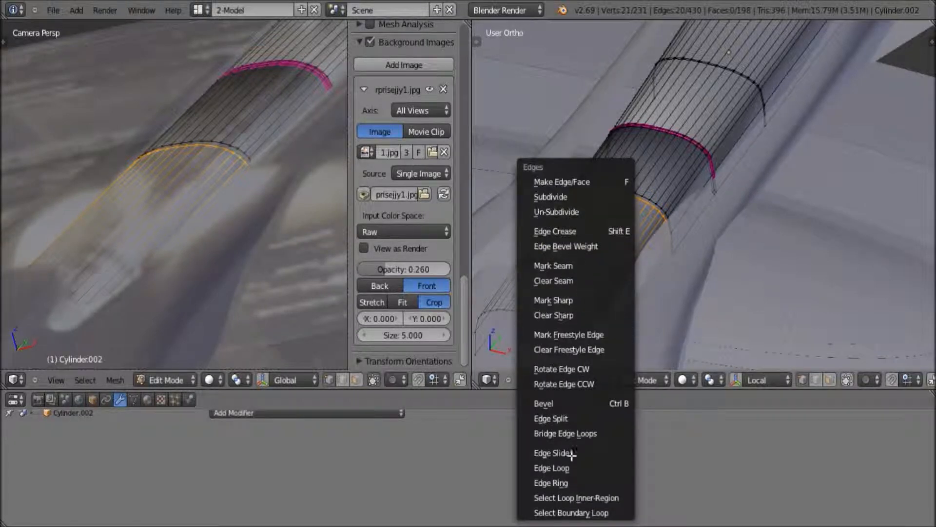
click(570, 469)
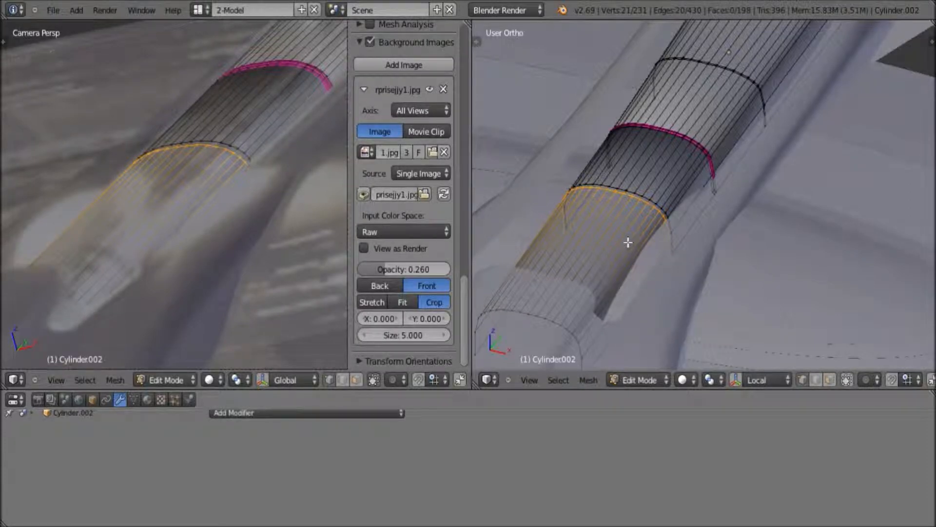
key(ctrl+e)
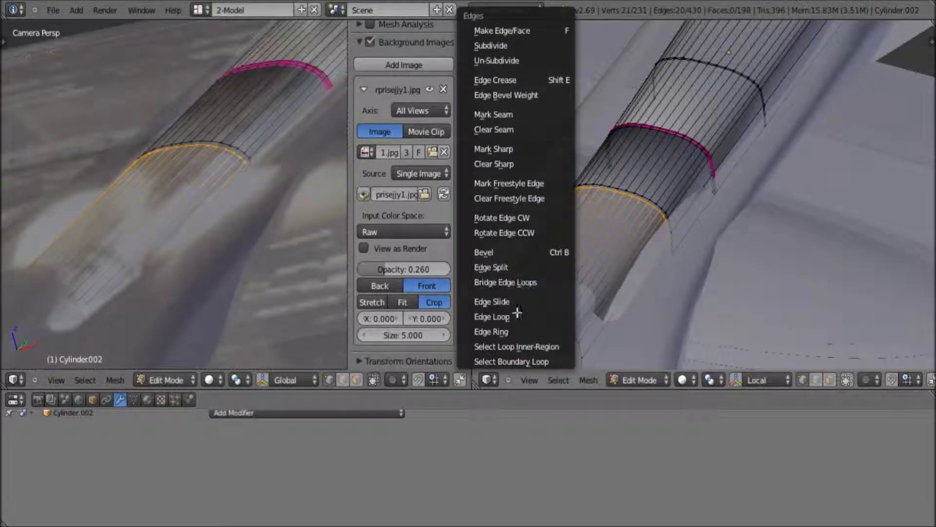
click(517, 301)
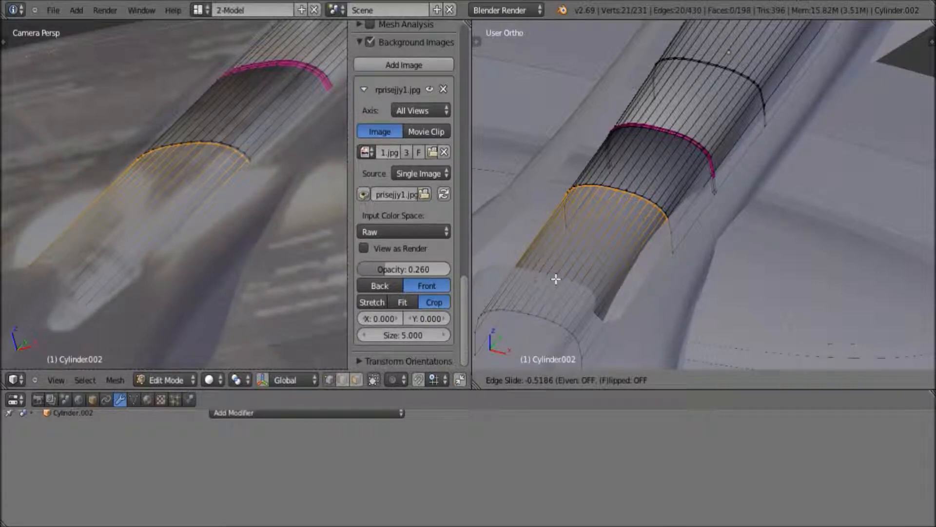
click(569, 256)
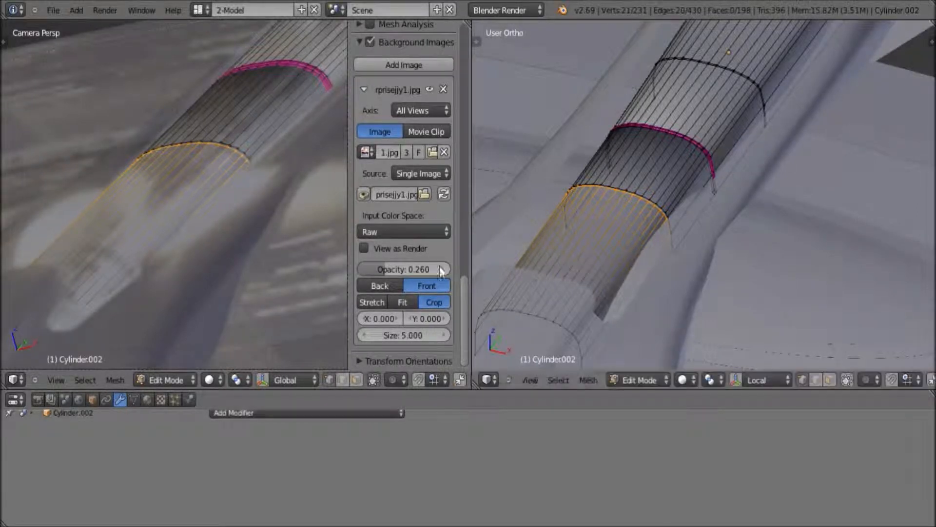
shift+middle_drag(594, 273, 684, 212)
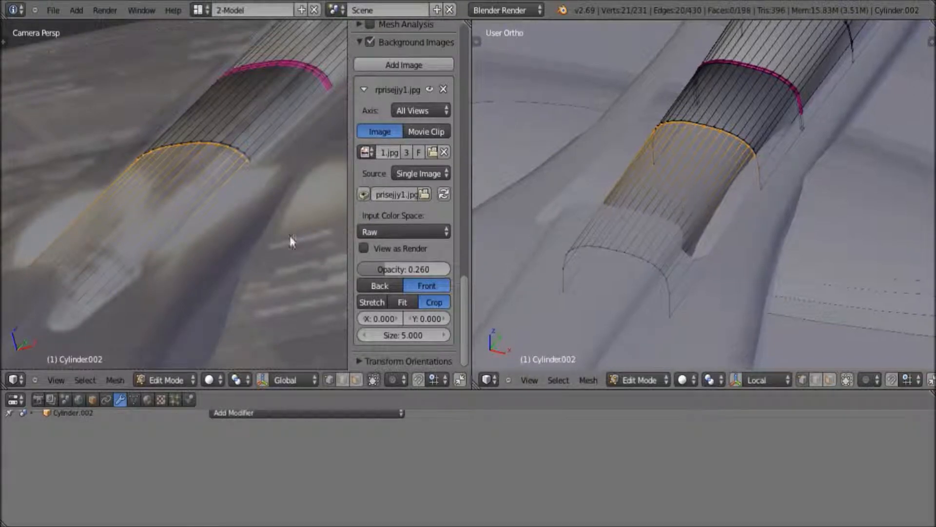
- Add a loop cut near the far end of the cylinder's dark front section, edge-slid by about 0.12
middle_drag(247, 209, 249, 186)
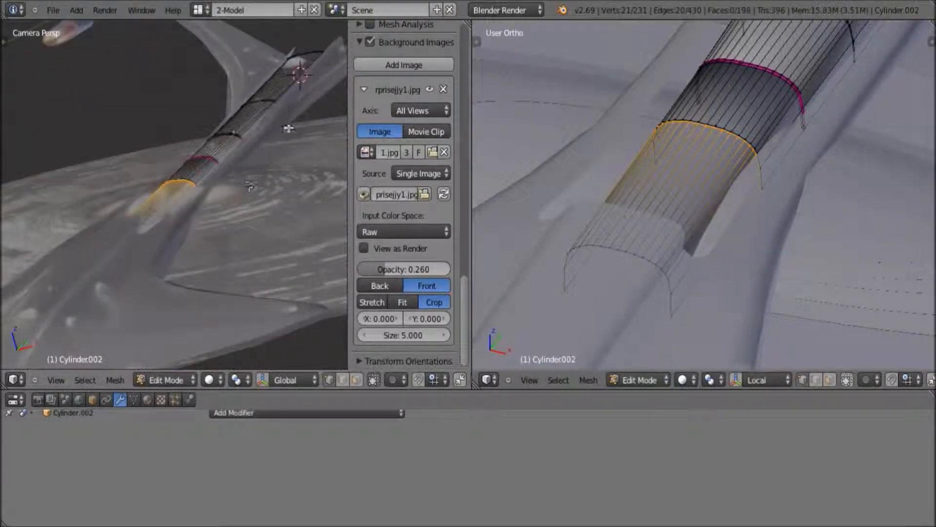
scroll(277, 153, down, 3)
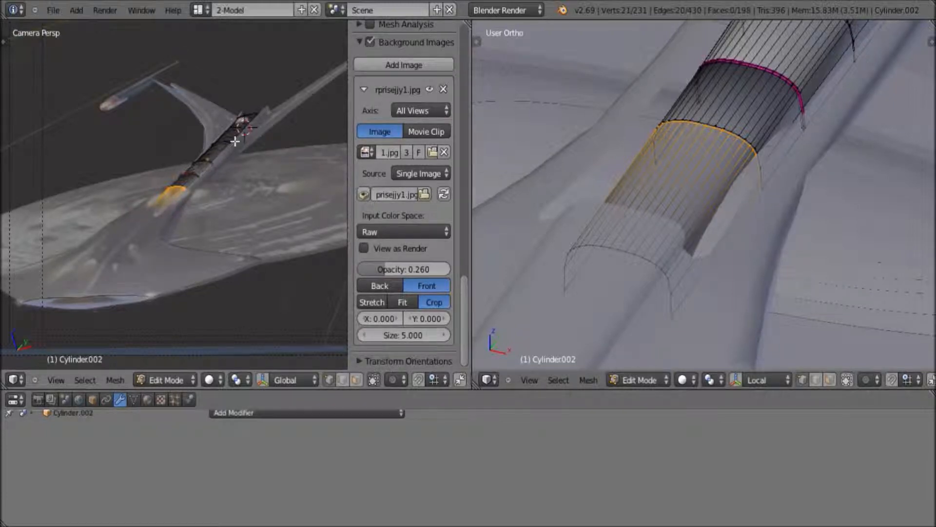
scroll(225, 224, up, 5)
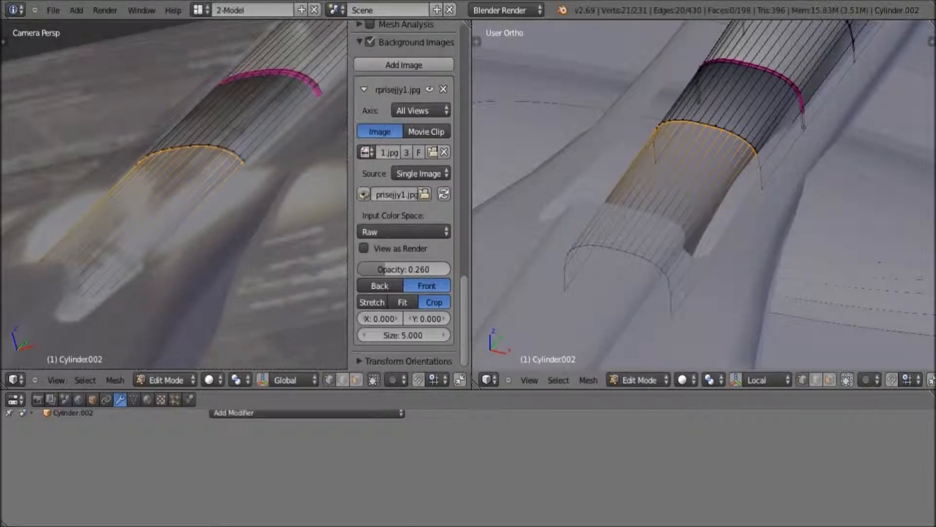
key(ctrl+r)
click(668, 171)
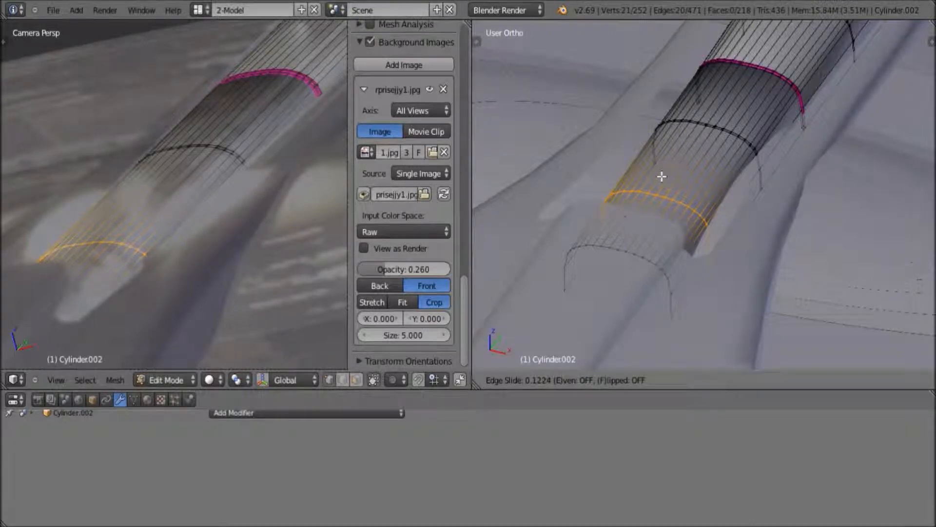
click(661, 175)
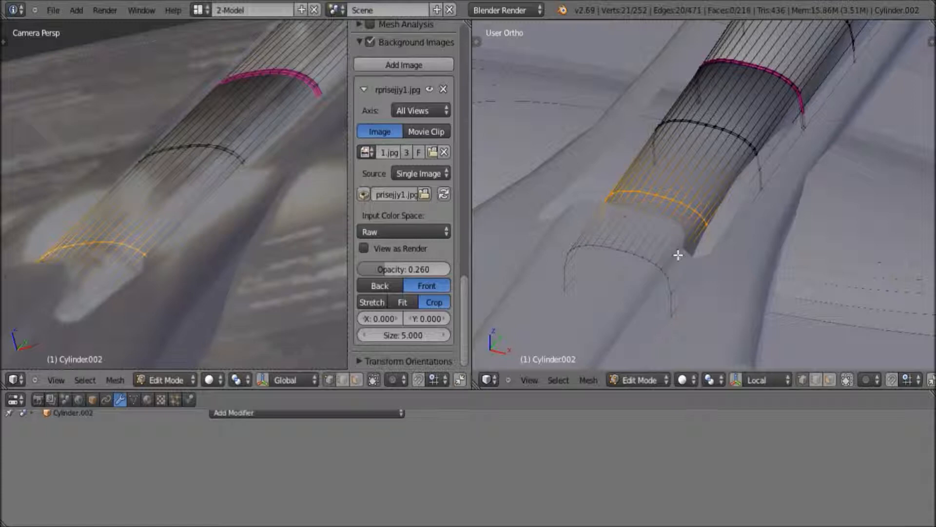
- Add a second loop cut just ahead of the front-end loop, with an edge slide of about -0.94
key(ctrl+e)
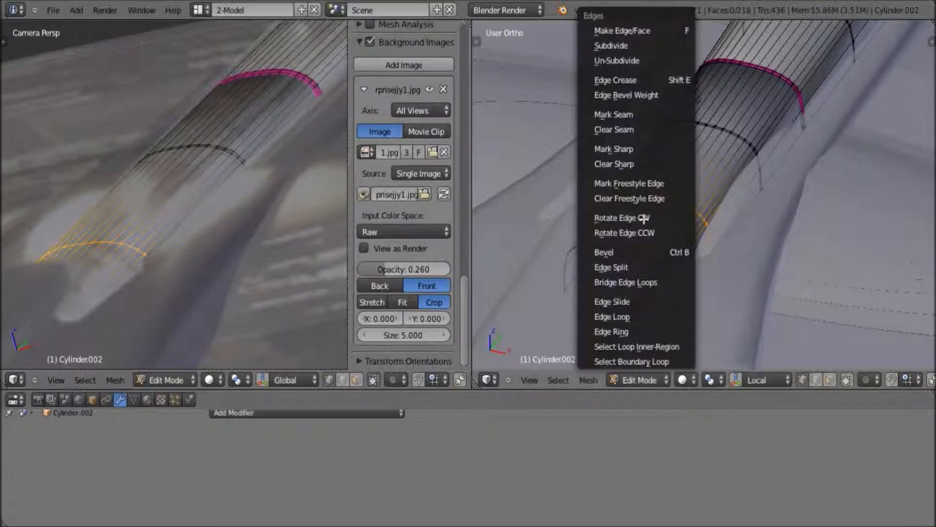
key(Escape)
key(ctrl+r)
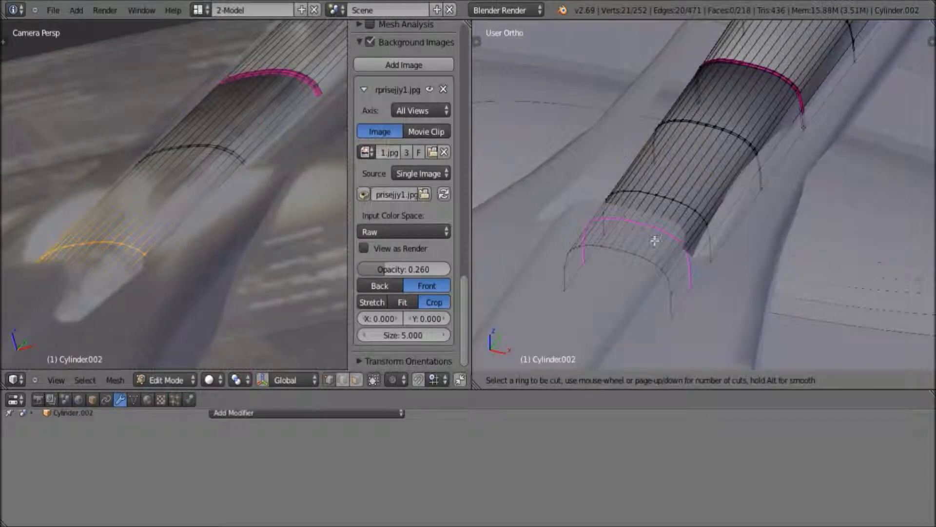
click(654, 241)
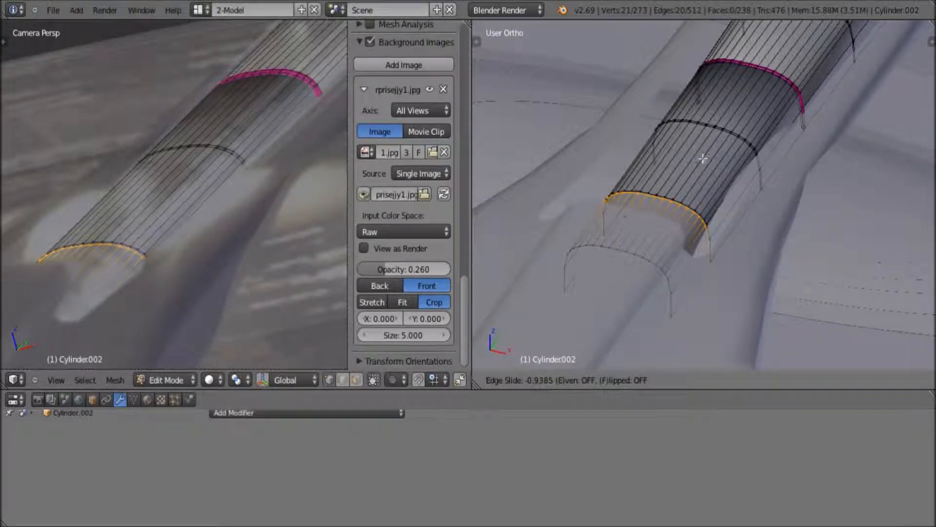
click(557, 368)
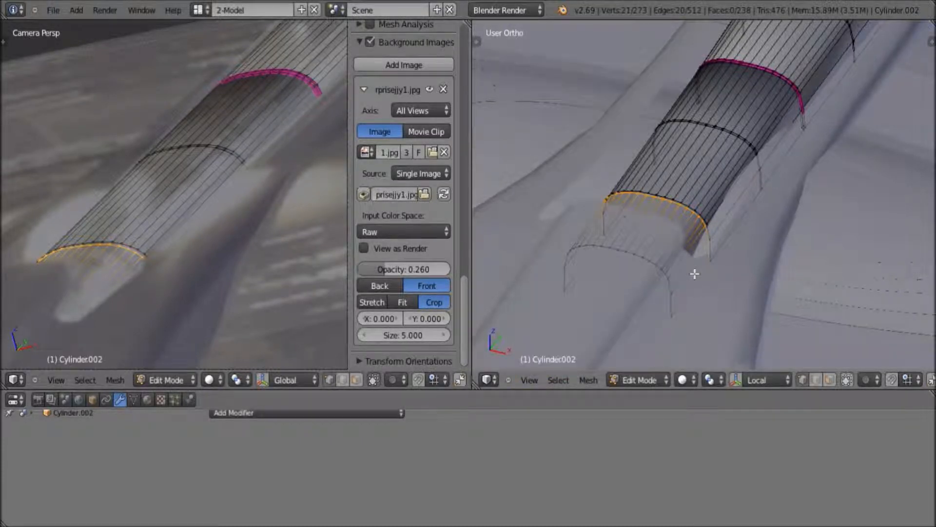
- Undo the recent loop cuts across the dark front section of the cylinder
key(ctrl+z)
key(ctrl+z)
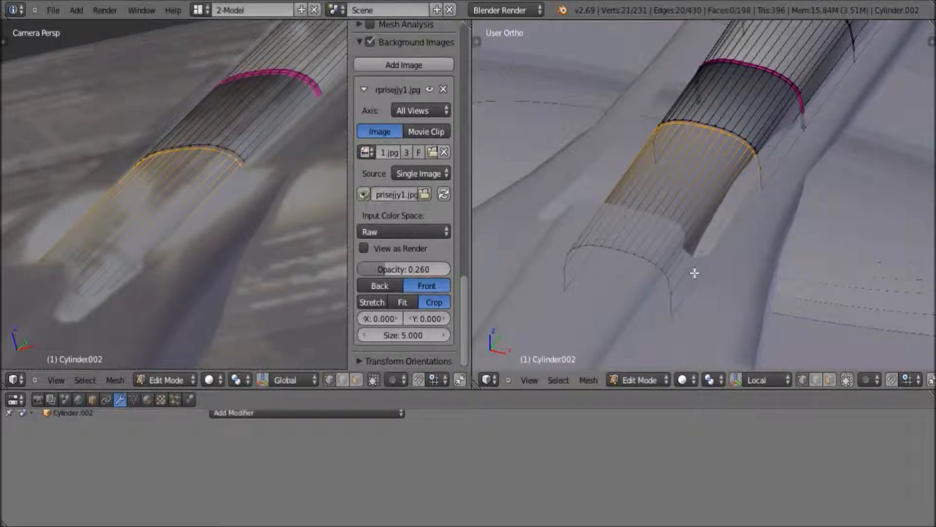
key(ctrl+z)
key(ctrl+z)
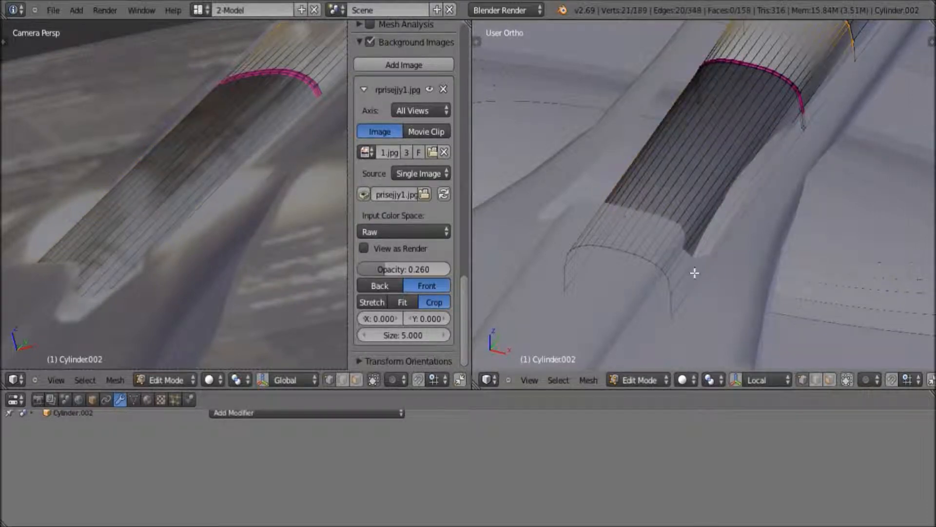
- Try narrowing the cylinder's front end by box-selecting its vertices and scaling them along global X in the front view
key(b)
drag(555, 226, 742, 351)
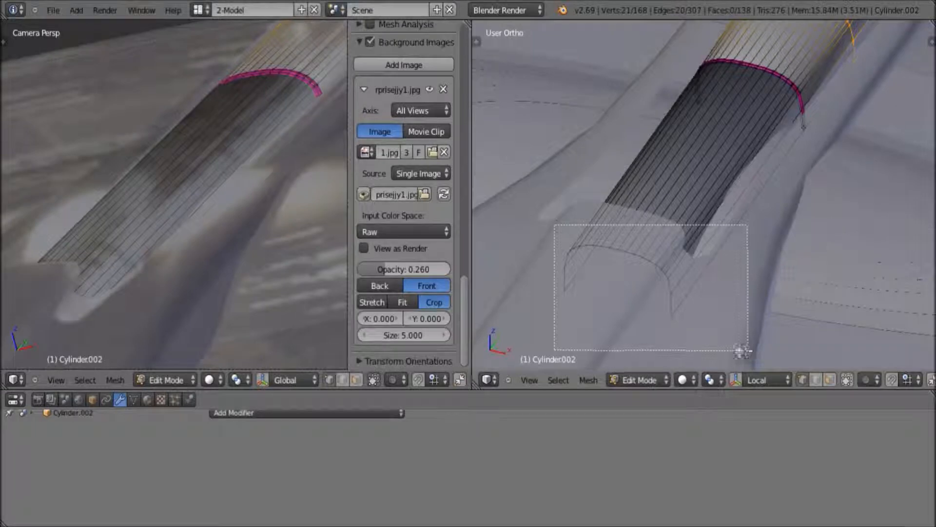
click(532, 379)
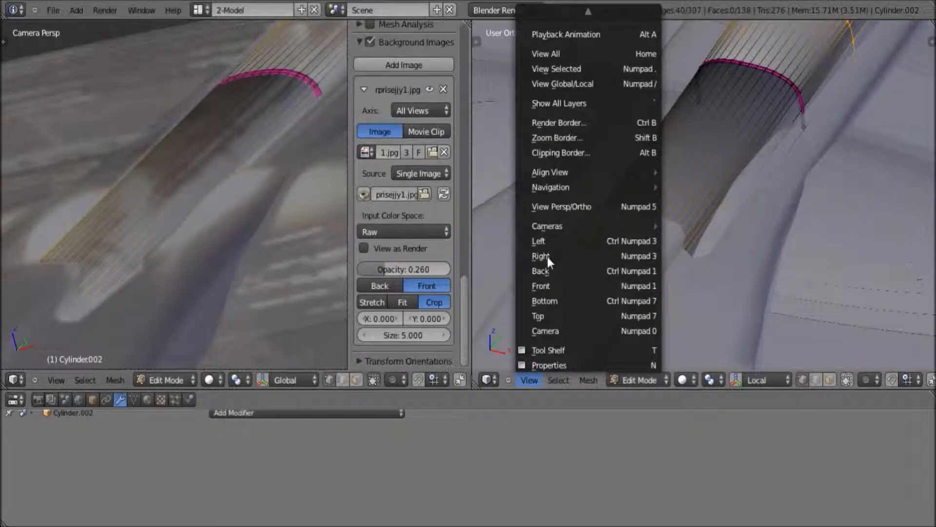
click(542, 286)
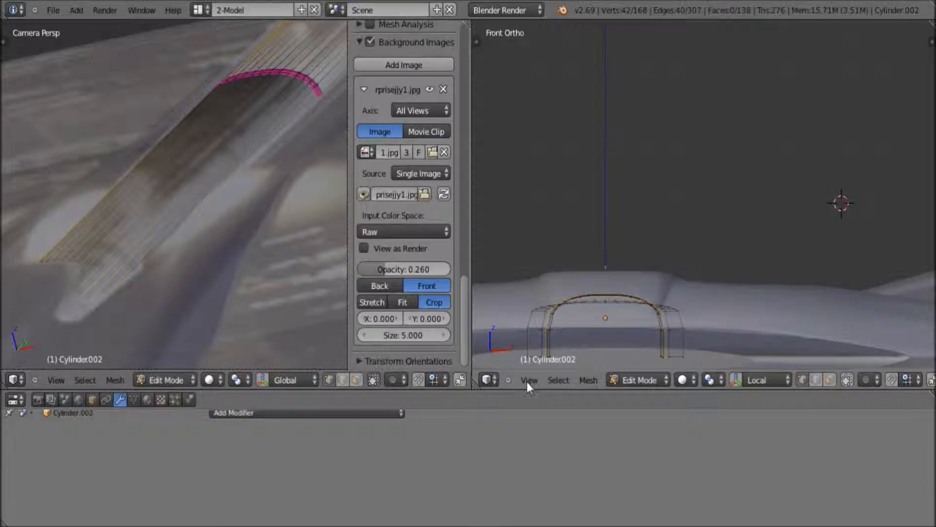
scroll(679, 215, up, 4)
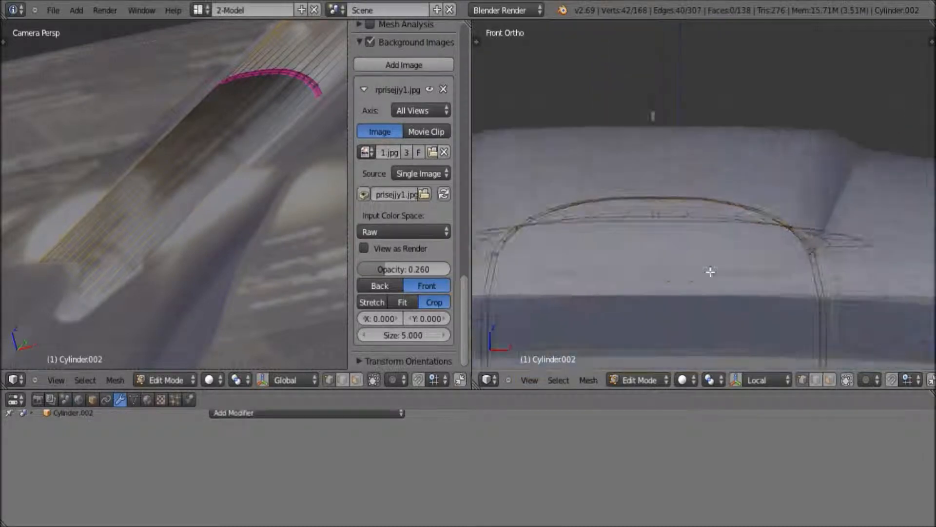
scroll(796, 277, up, 1)
scroll(806, 279, down, 2)
key(s)
key(x)
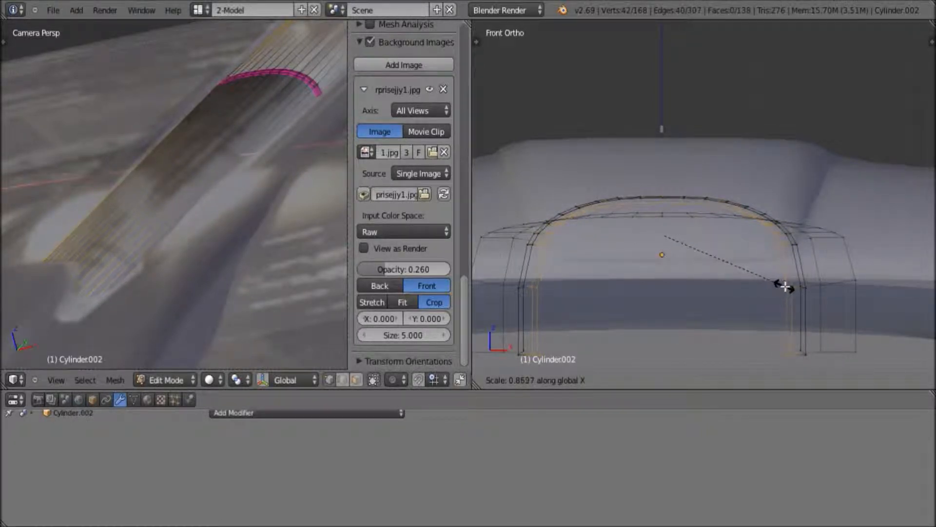
click(794, 214)
middle_drag(795, 214, 760, 249)
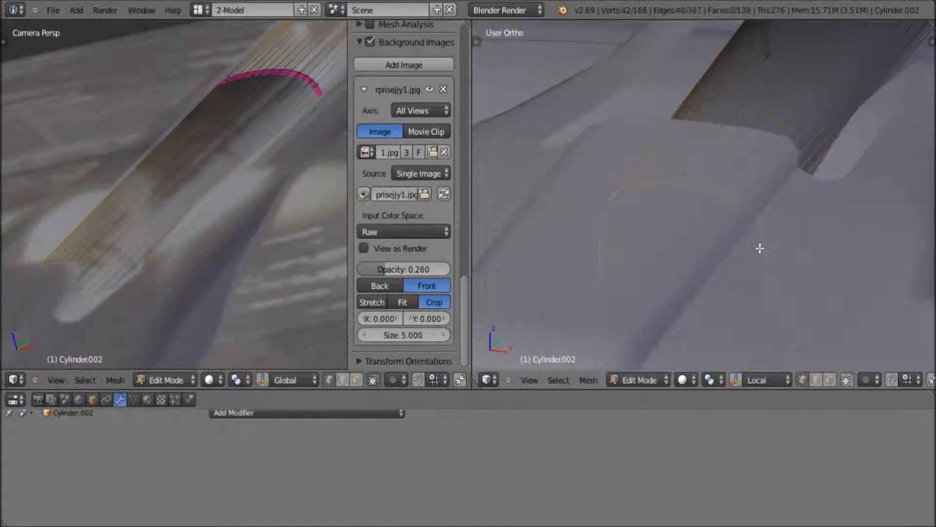
- Undo the front-end scaling and the pair of loop cuts in the section behind the marked edge
scroll(759, 248, down, 3)
key(ctrl+z)
key(ctrl+z)
- Add a loop cut across the cylinder section behind the marked edge, edge-slid to match the reference panel line
middle_drag(767, 225, 693, 239)
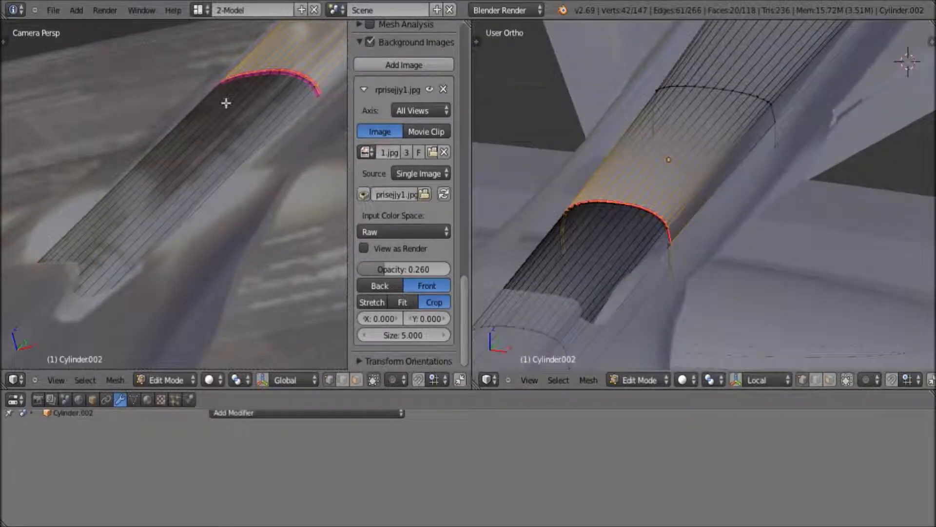
shift+middle_drag(228, 123, 129, 246)
shift+middle_drag(215, 164, 152, 231)
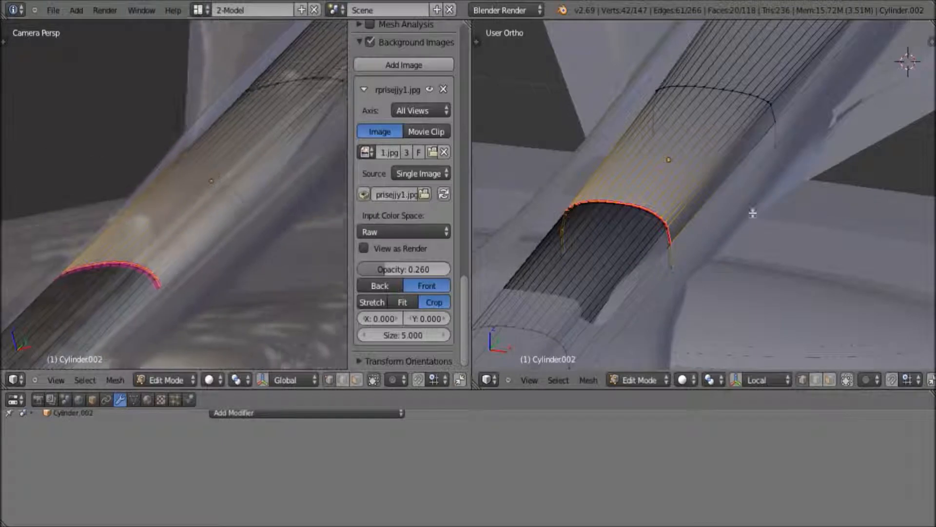
key(ctrl+r)
click(668, 194)
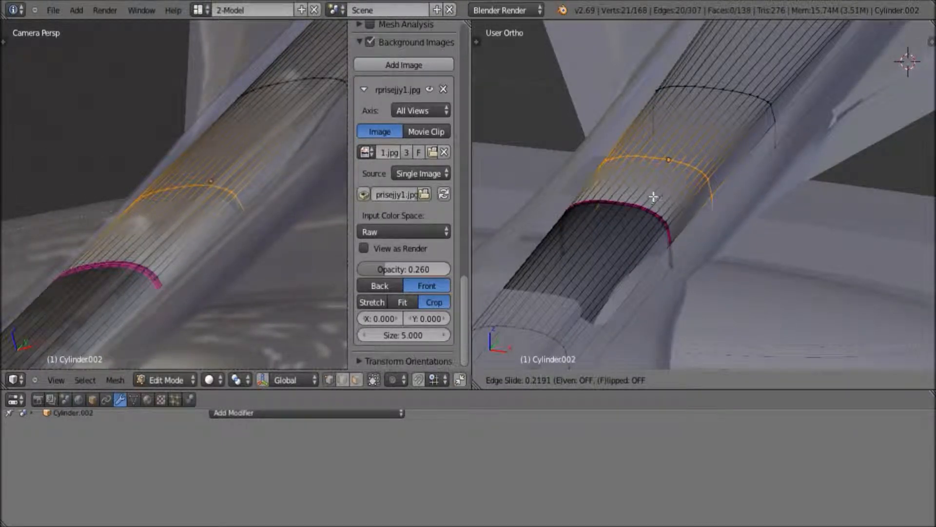
click(681, 183)
- Add a second loop cut tight against the previous one, on the side facing the marked edge
key(ctrl+r)
click(680, 182)
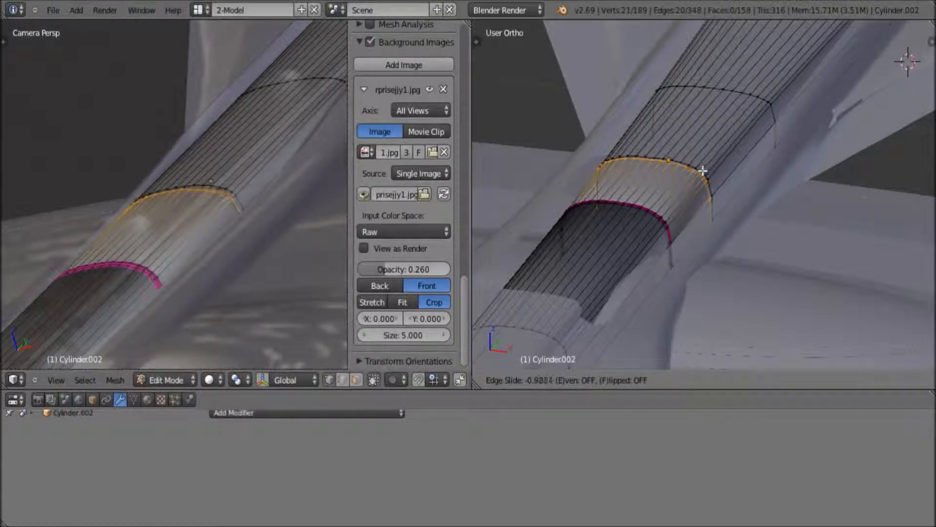
click(689, 163)
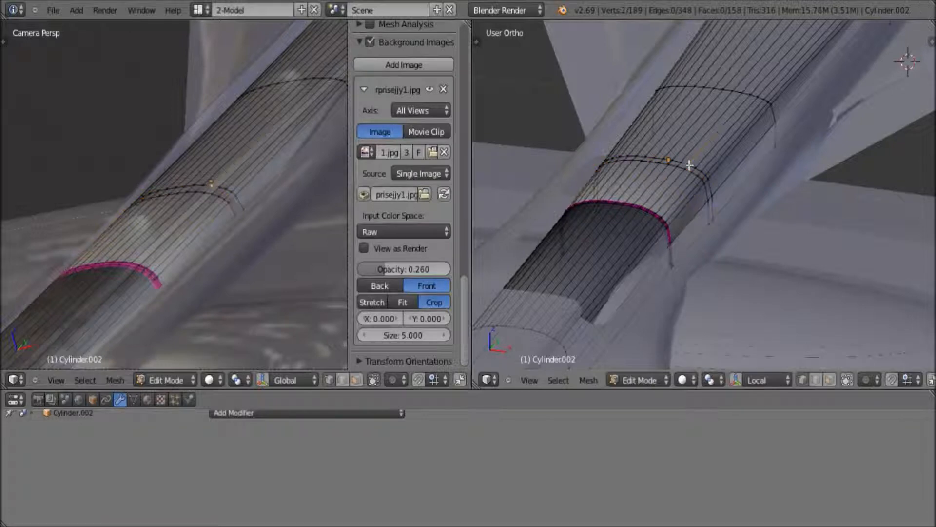
right_click(689, 164)
- Return to Object Mode and select the small block at the front end of the central hull cylinder
shift+middle_drag(595, 264, 827, 72)
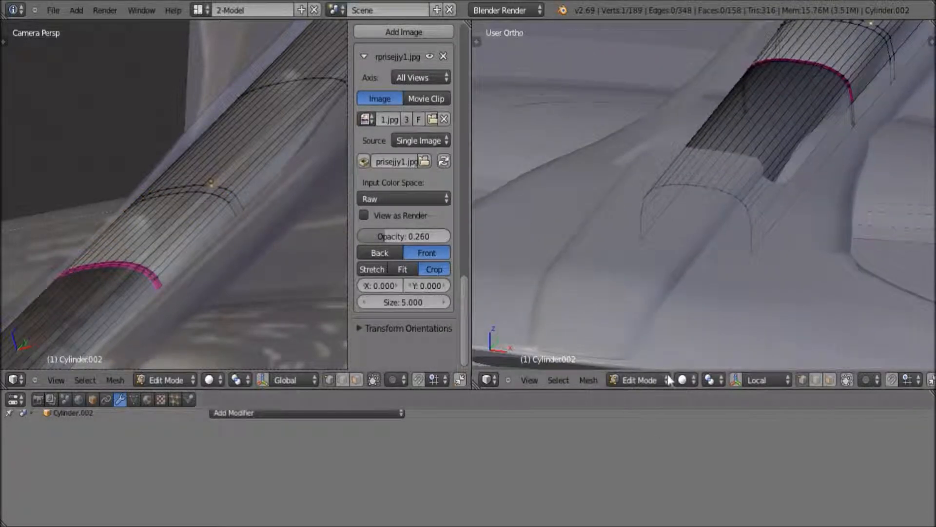
click(649, 380)
click(648, 366)
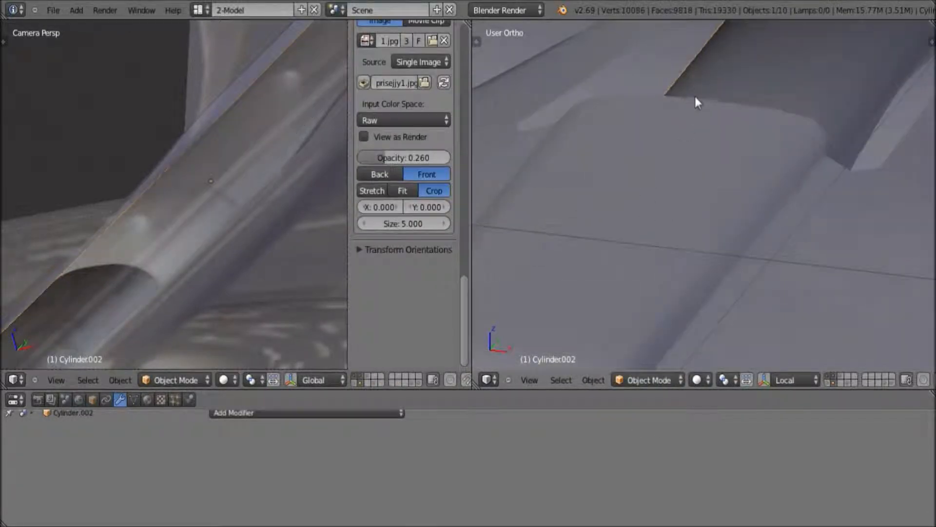
scroll(695, 101, up, 2)
right_click(696, 72)
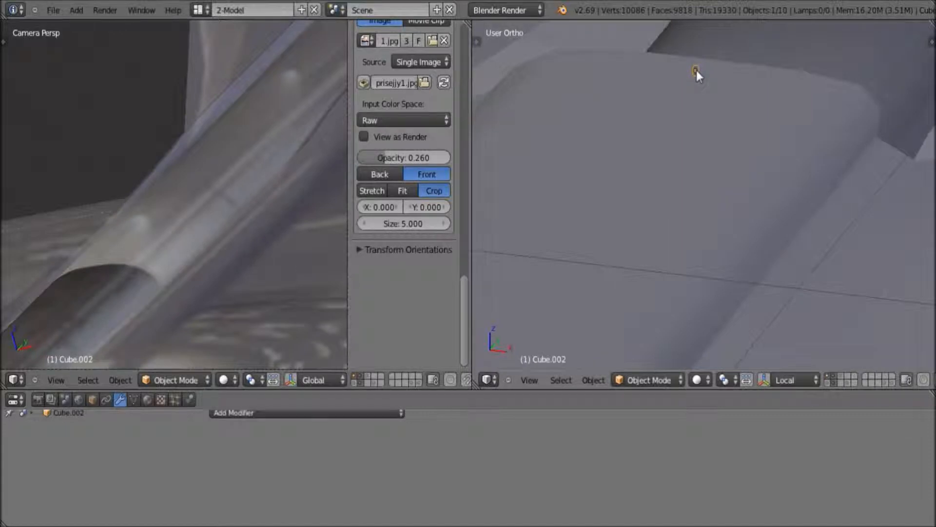
- In the right side view, move the small block down so that it rests on the hull surface
scroll(696, 83, down, 5)
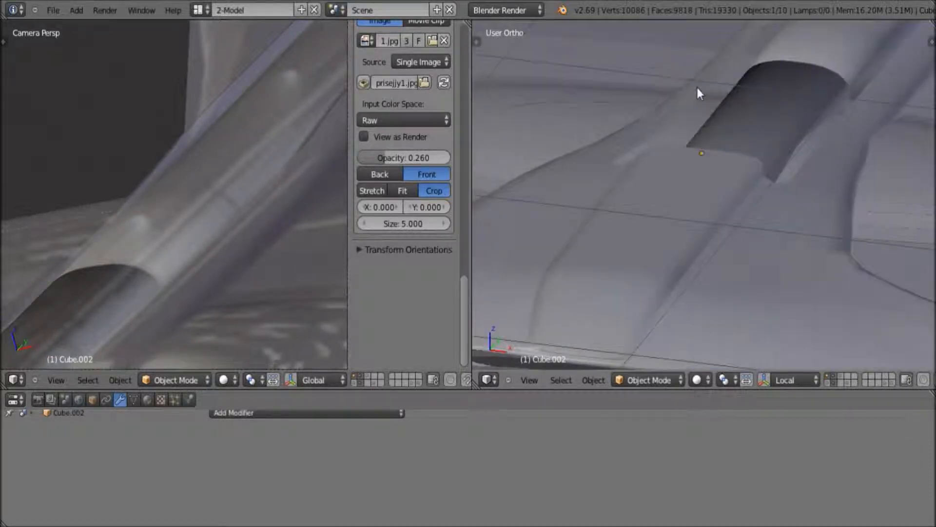
scroll(836, 139, down, 4)
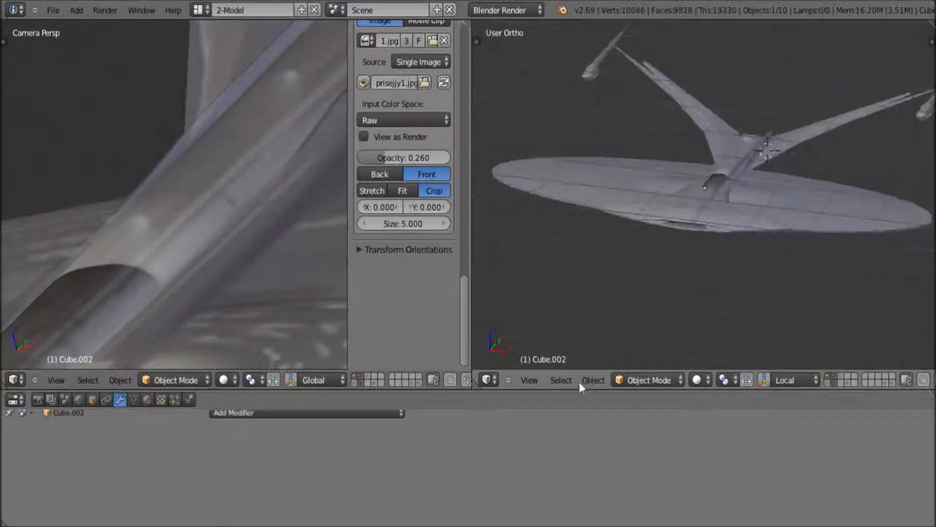
click(532, 380)
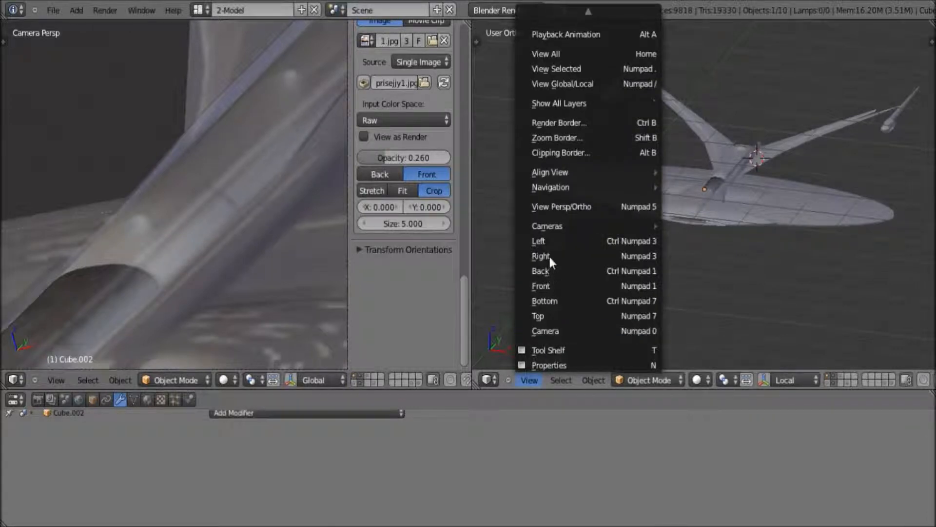
key(Escape)
key(KP_3)
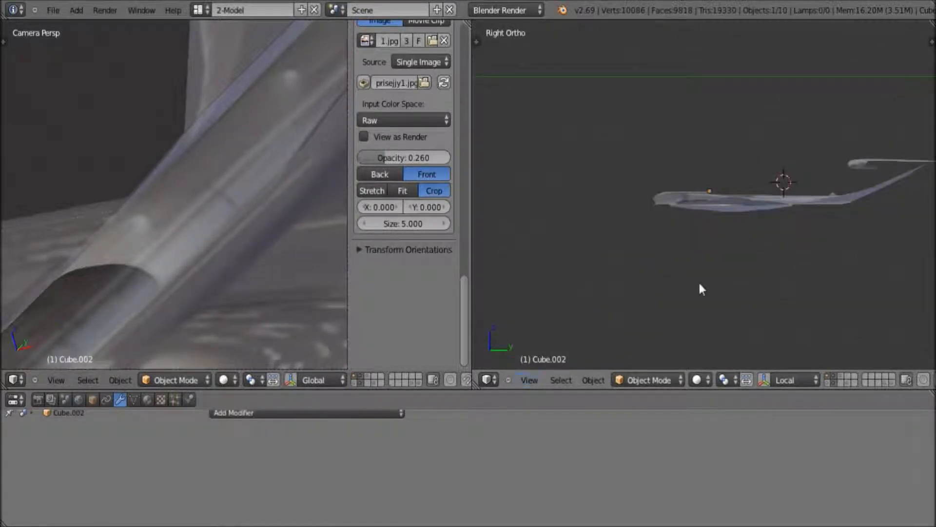
scroll(700, 289, up, 6)
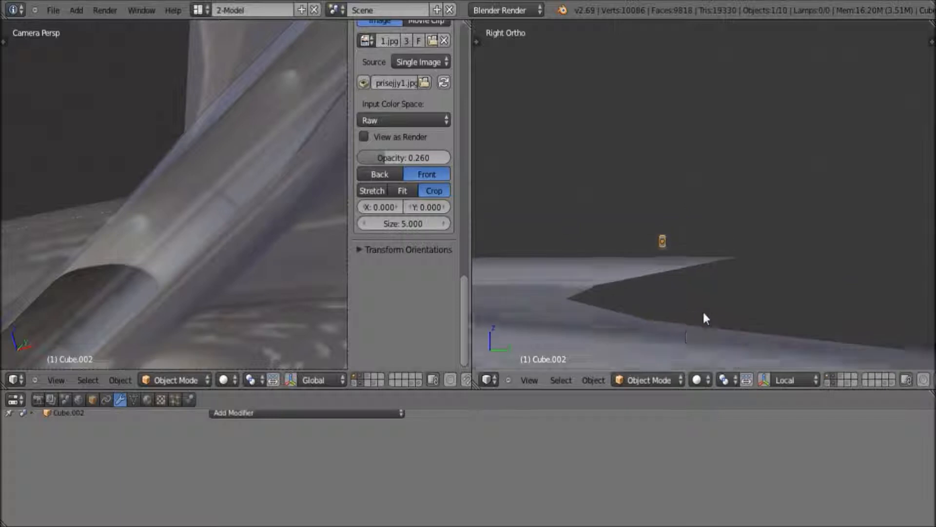
scroll(704, 312, up, 5)
key(g)
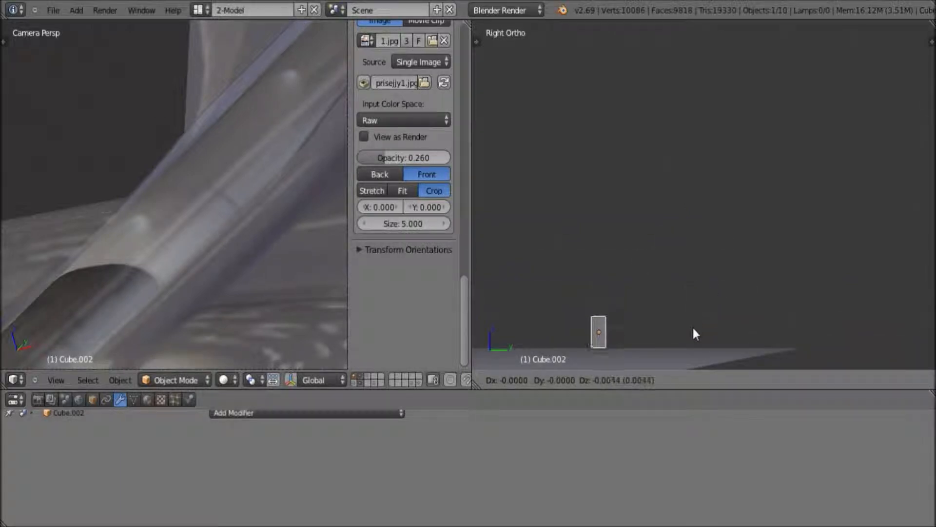
click(607, 321)
- Examine how the small block sits on the hull surface in the side view, both close up and from afar
scroll(628, 279, down, 6)
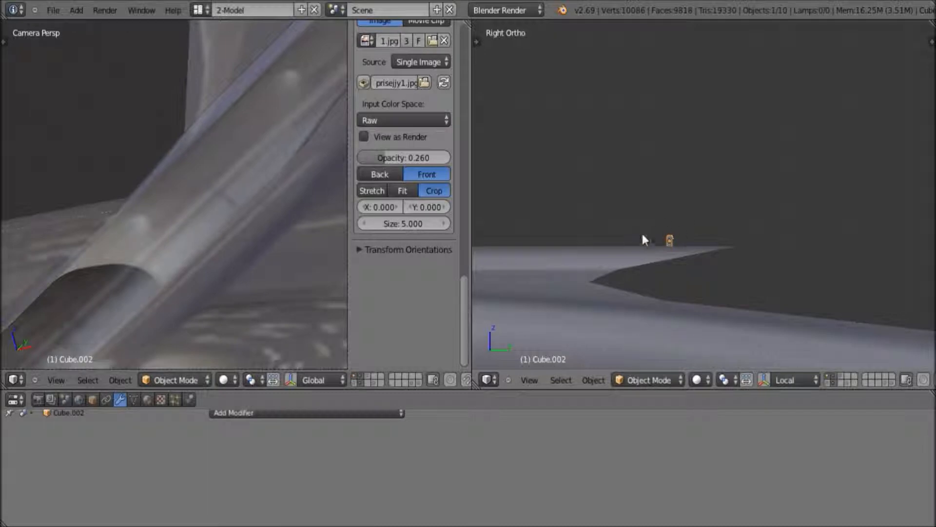
scroll(681, 243, up, 1)
scroll(657, 282, up, 1)
shift+middle_drag(660, 280, 700, 234)
scroll(696, 249, up, 6)
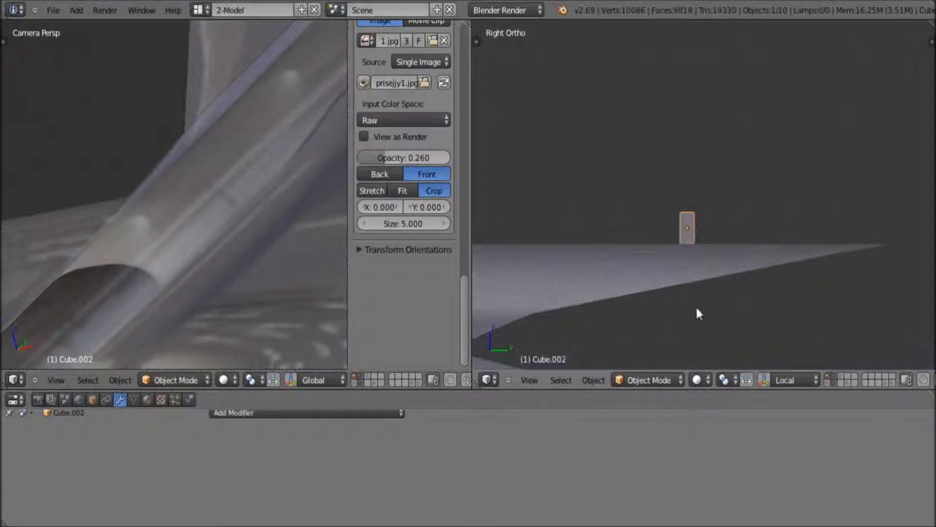
scroll(697, 292, down, 4)
scroll(698, 285, down, 5)
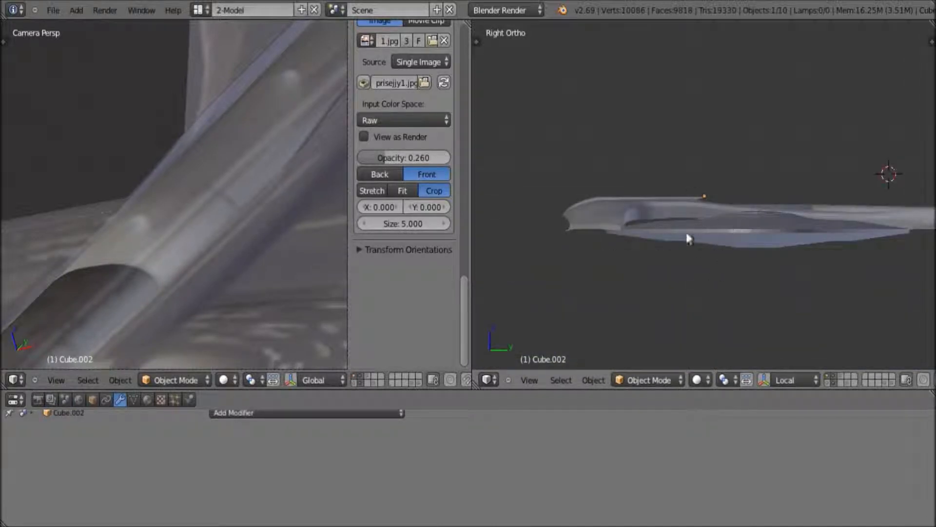
scroll(701, 291, up, 7)
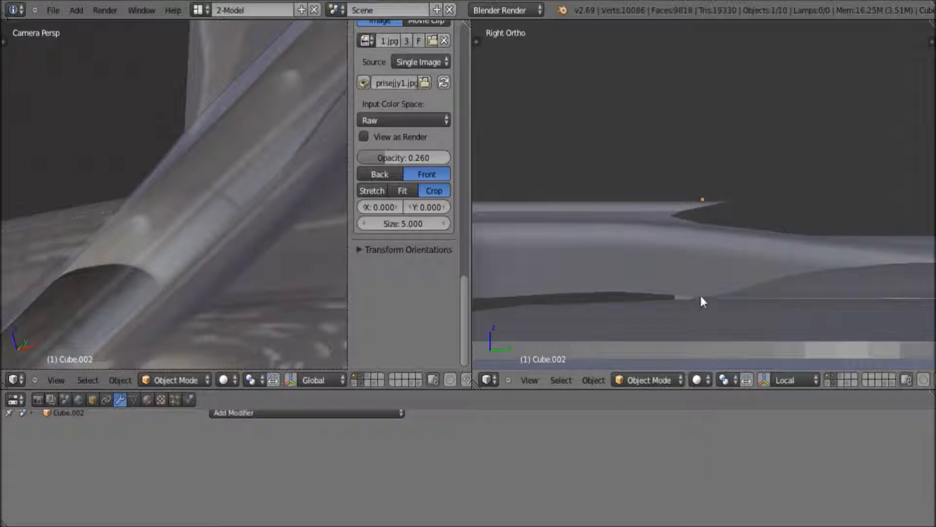
- Examine the small block's position on the hull and the saucer's surface markings in the camera view
scroll(700, 296, down, 5)
scroll(700, 297, up, 7)
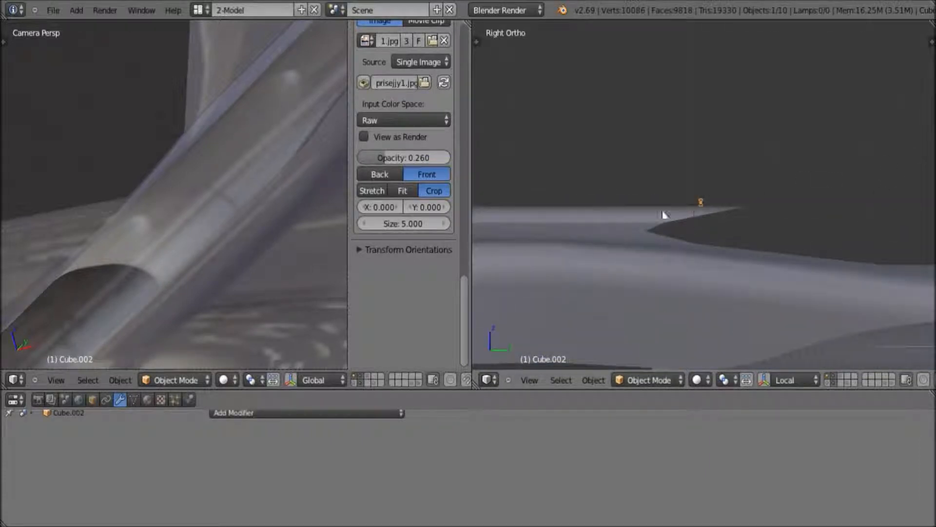
scroll(664, 215, down, 1)
scroll(170, 260, down, 5)
scroll(225, 287, down, 2)
shift+middle_drag(224, 287, 151, 262)
scroll(154, 263, up, 4)
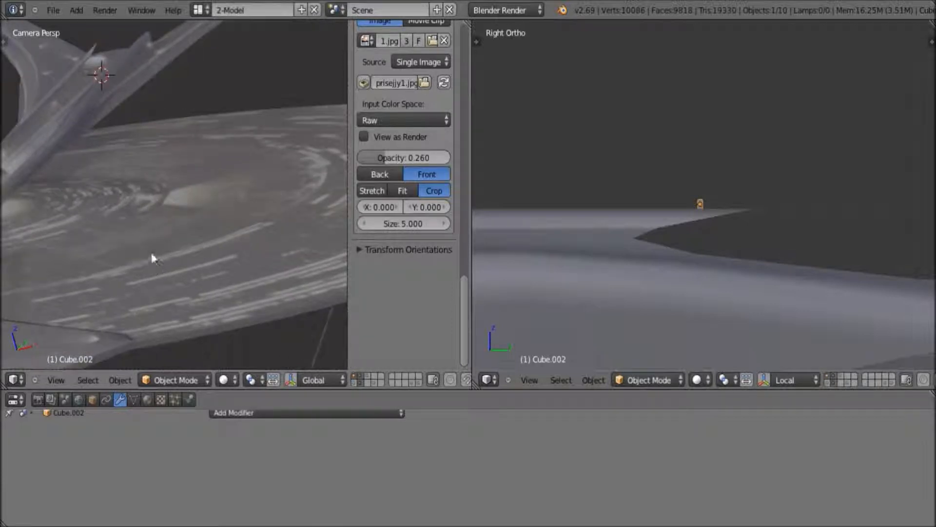
scroll(122, 222, up, 3)
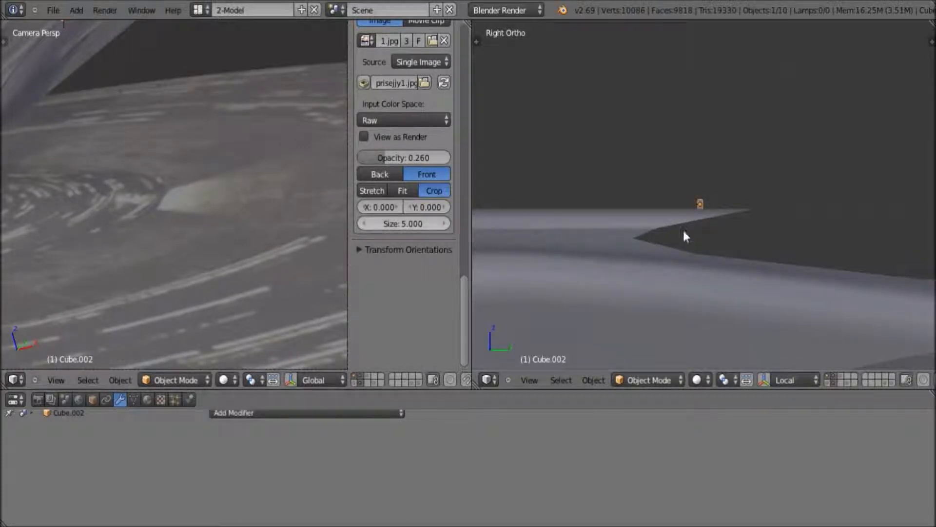
- In the right side view, move the small block off the hull cylinder and down to the saucer's underside
key(g)
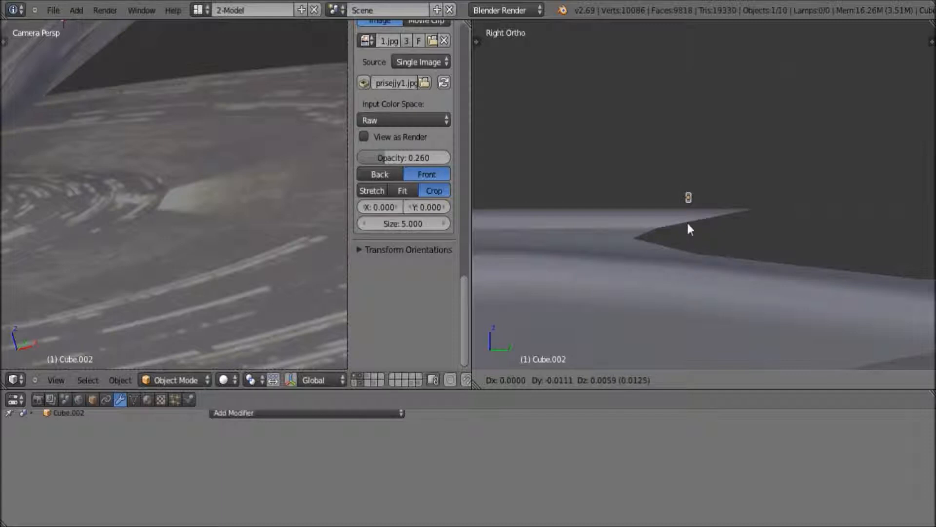
click(686, 222)
scroll(692, 222, down, 2)
scroll(693, 225, down, 5)
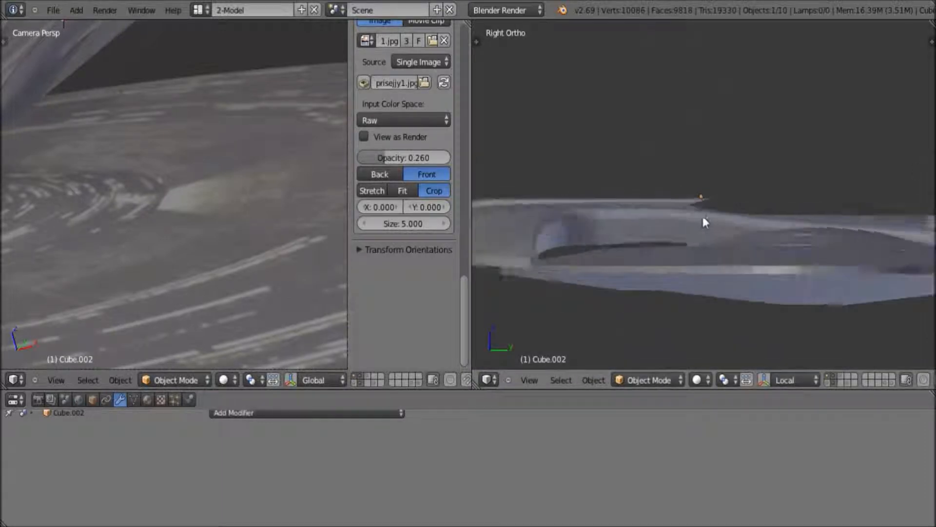
scroll(704, 218, up, 1)
key(g)
click(803, 250)
- Reposition the small block over the saucer in the camera view, and raise it to the saucer's upper surface in the side view
key(g)
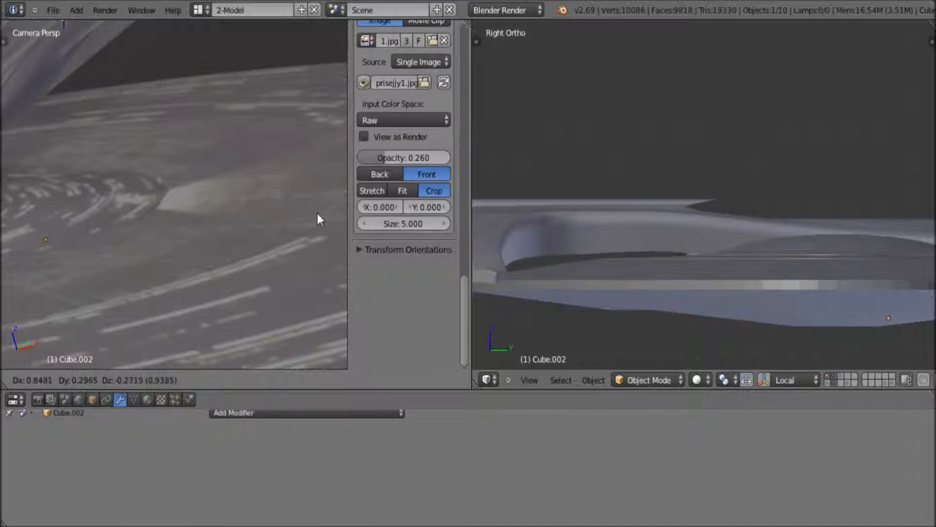
click(96, 186)
key(g)
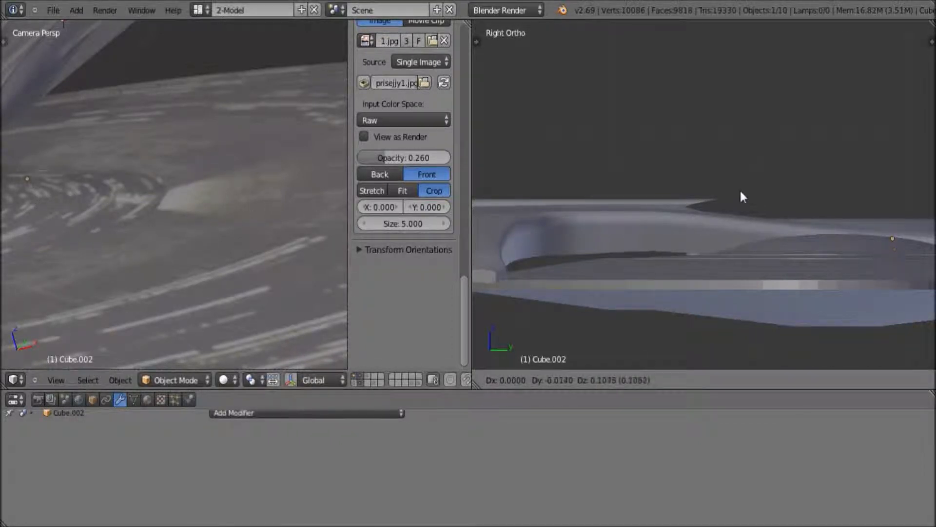
click(739, 201)
- Fine-tune the small block's height in the right side view, close to the saucer's upper surface
middle_drag(220, 215, 162, 300)
scroll(160, 296, up, 1)
key(g)
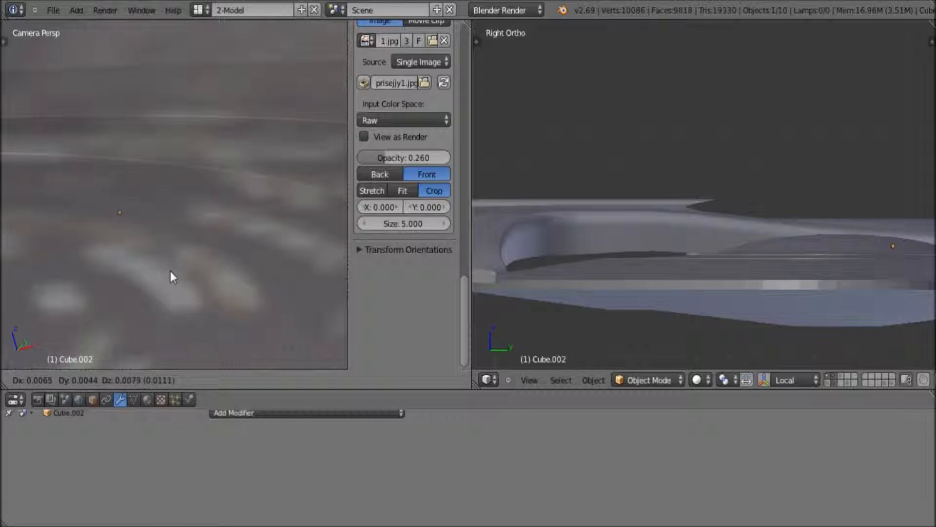
right_click(171, 271)
shift+middle_drag(794, 277, 656, 294)
key(g)
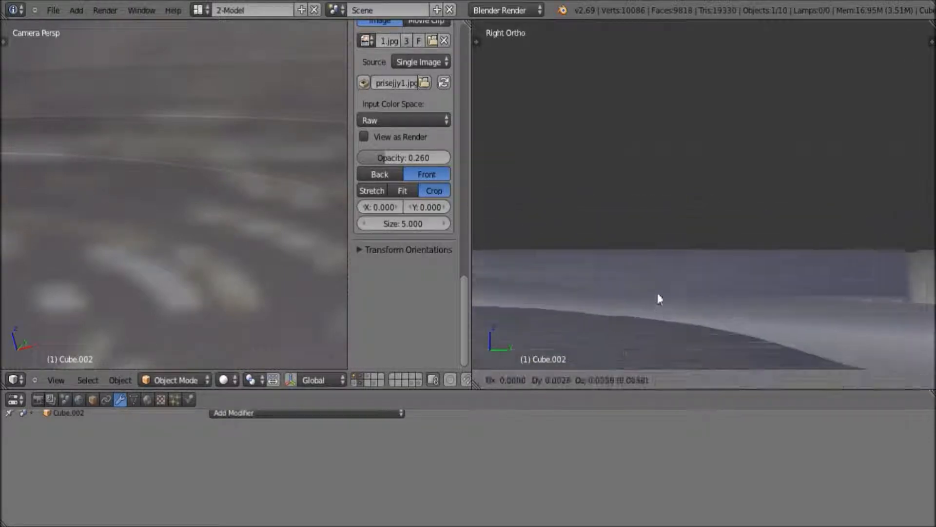
click(636, 286)
- Shift the small block along negative Y and seat it just under the saucer's upper outline in the side view
scroll(101, 214, down, 3)
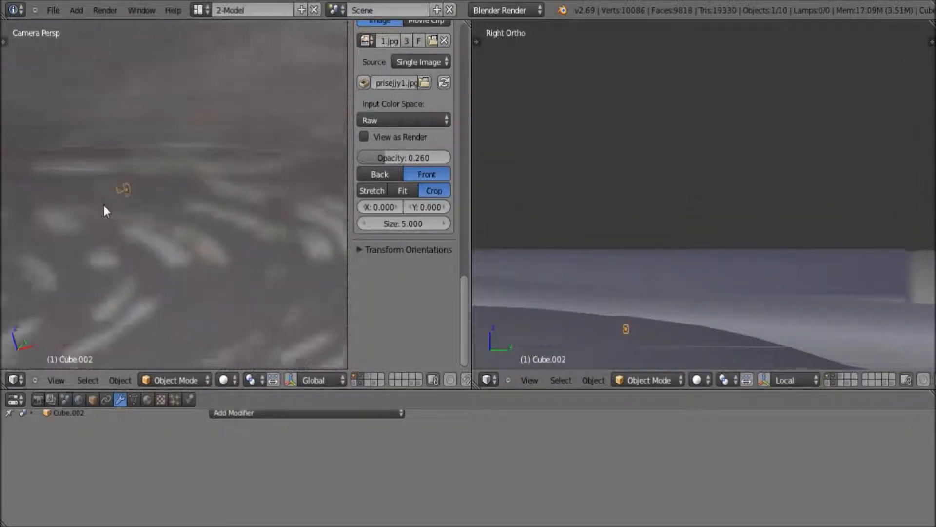
key(g)
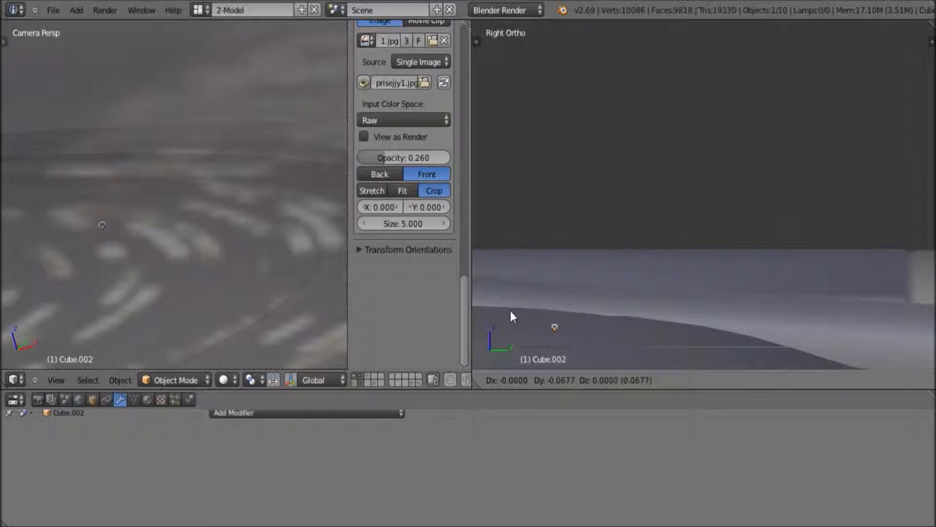
click(532, 308)
shift+middle_drag(531, 308, 612, 258)
key(g)
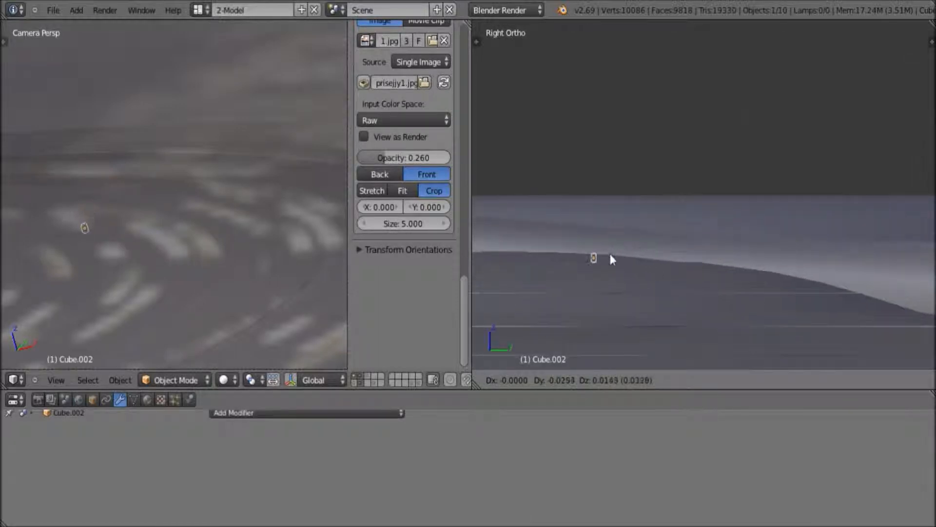
click(562, 250)
- Compare the small block's size with the light window markings on the saucer in the camera view, close up and from afar
shift+middle_drag(36, 264, 168, 238)
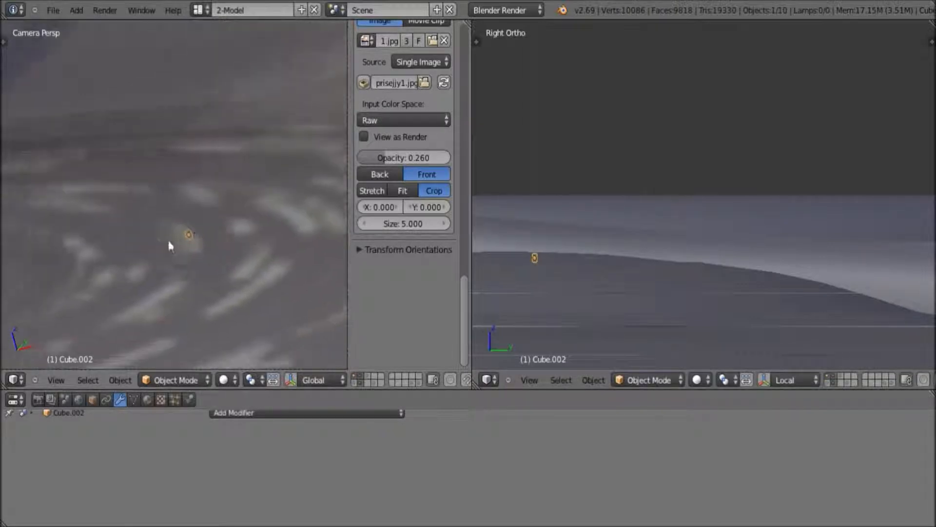
scroll(169, 251, down, 3)
scroll(186, 270, up, 5)
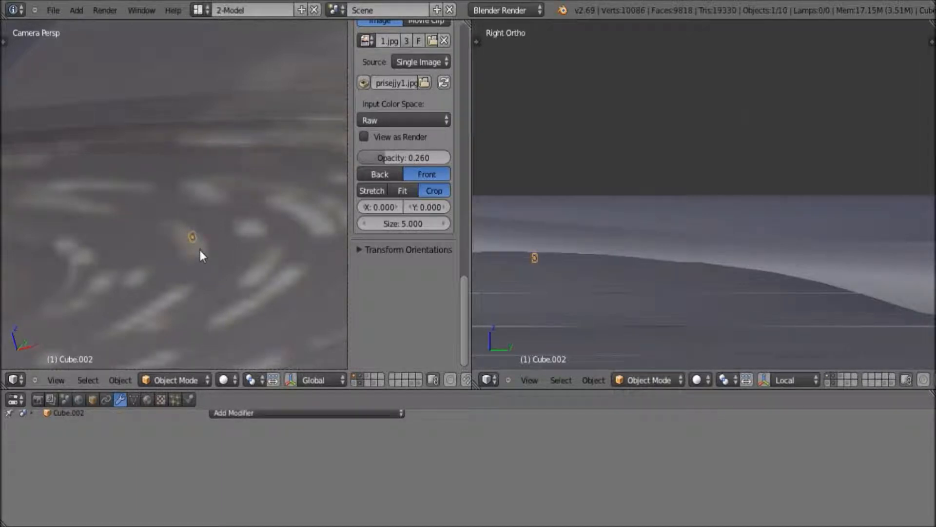
scroll(199, 256, up, 1)
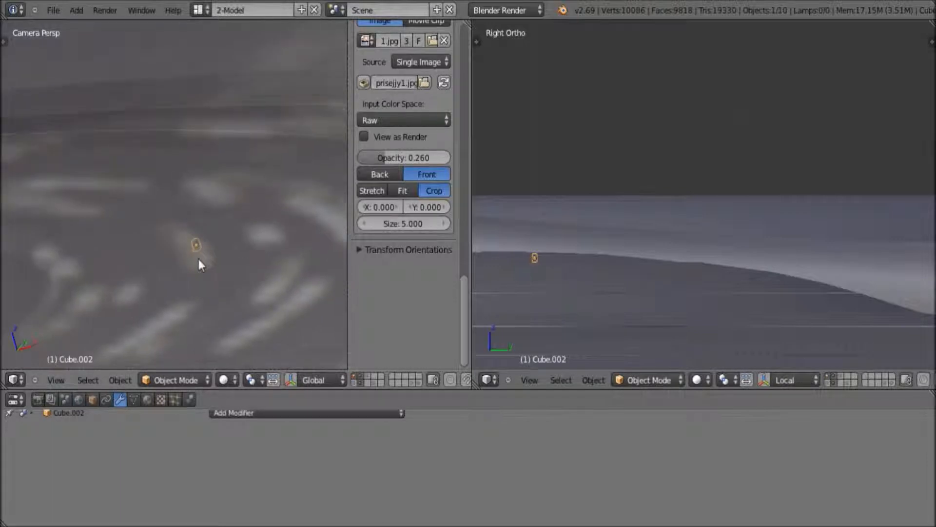
scroll(199, 260, down, 1)
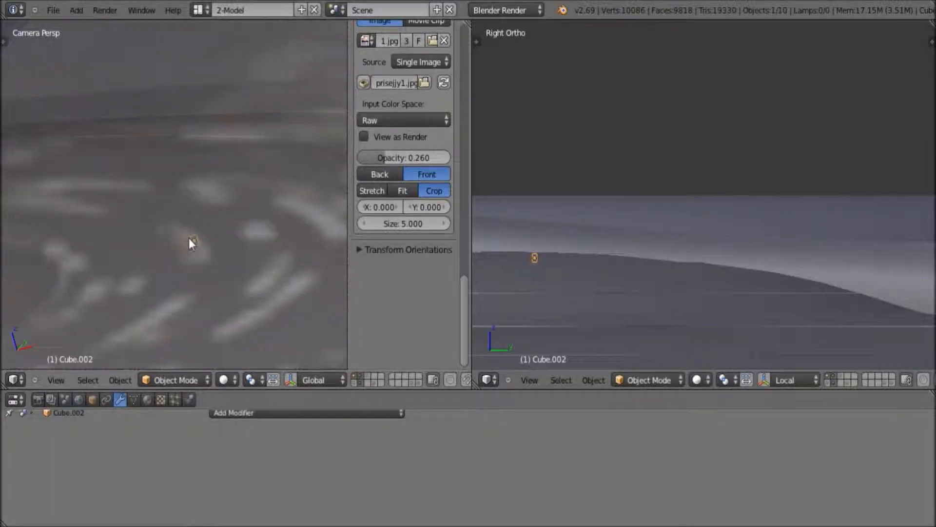
scroll(198, 251, down, 4)
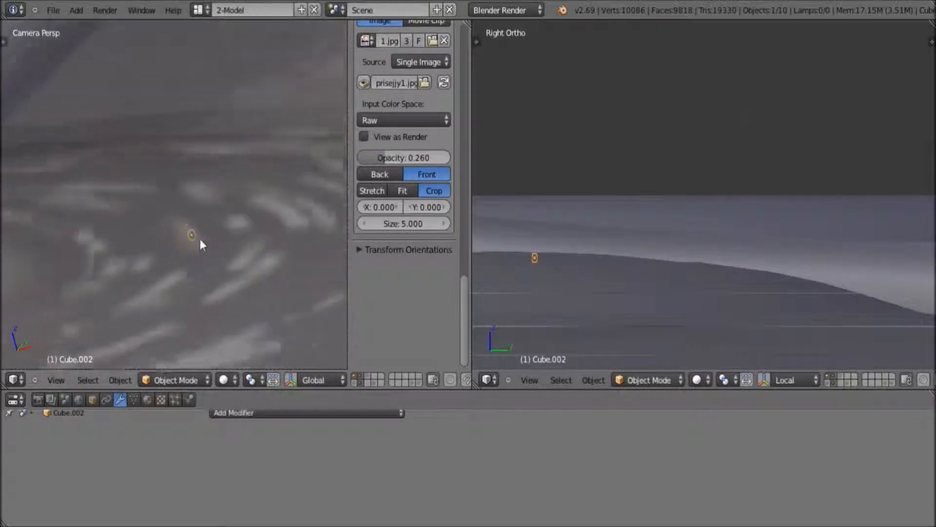
shift+middle_drag(203, 256, 75, 196)
scroll(75, 196, down, 4)
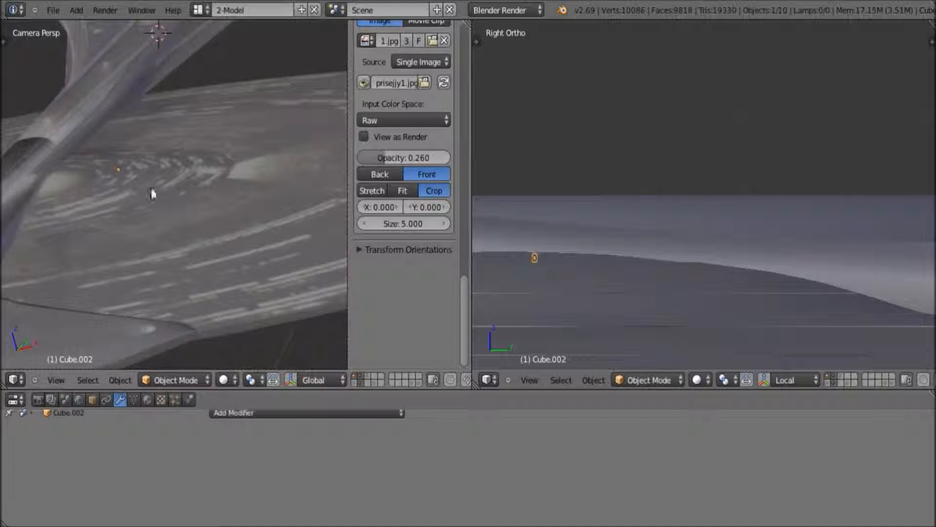
scroll(153, 189, down, 2)
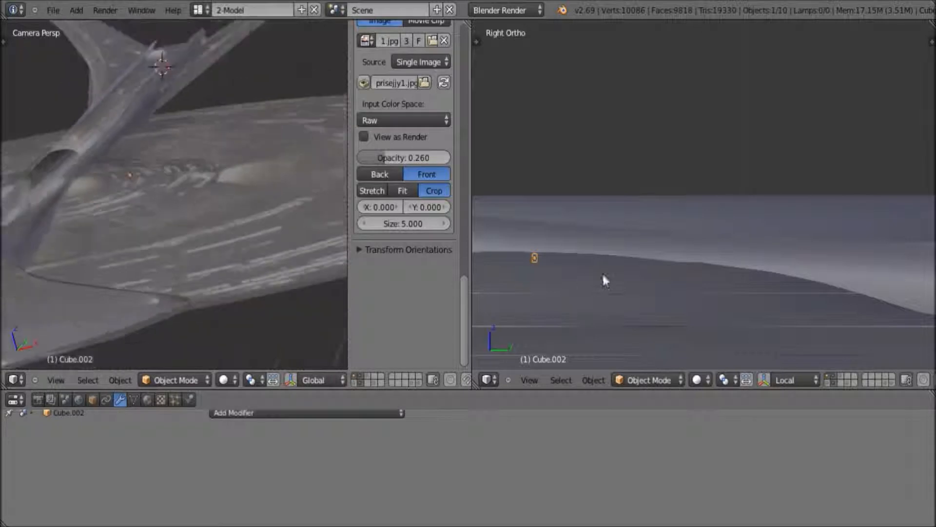
- In the top view, move the small block about 2.3 units along X onto the outer part of the saucer
click(533, 384)
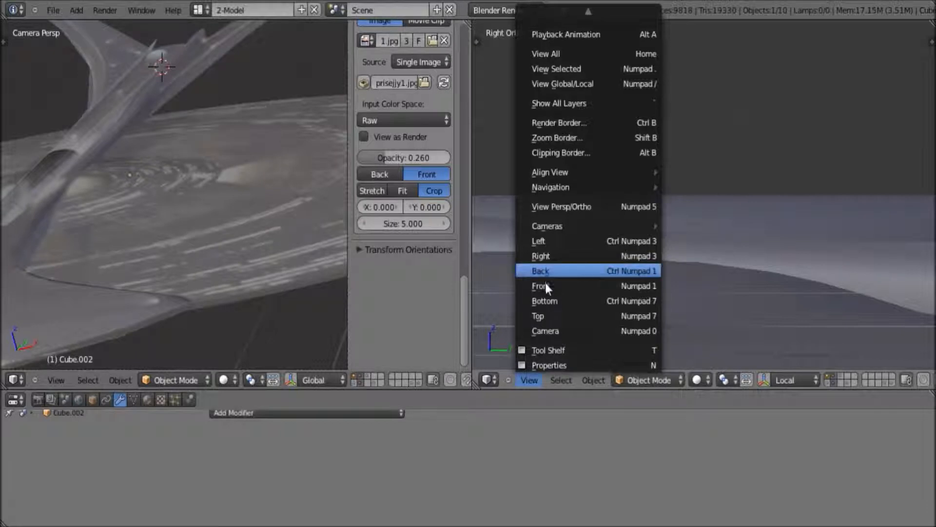
click(545, 315)
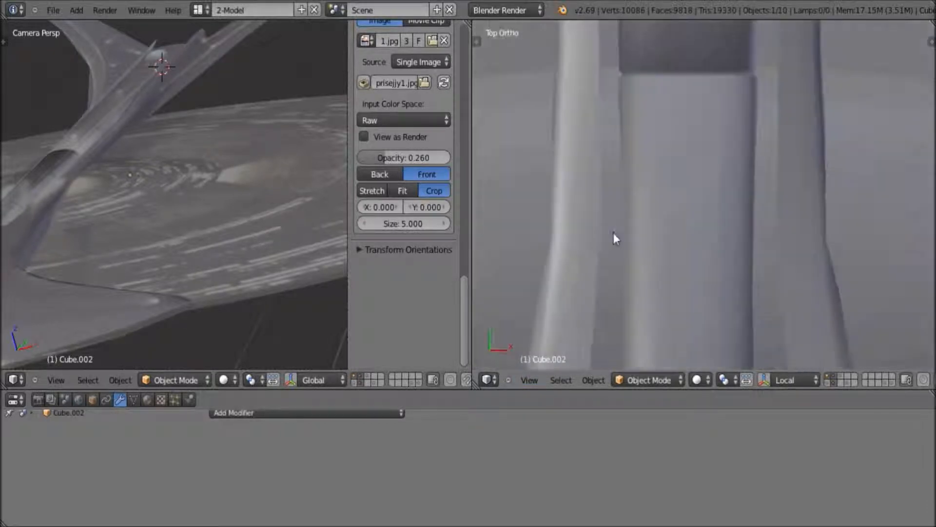
scroll(613, 232, down, 6)
key(g)
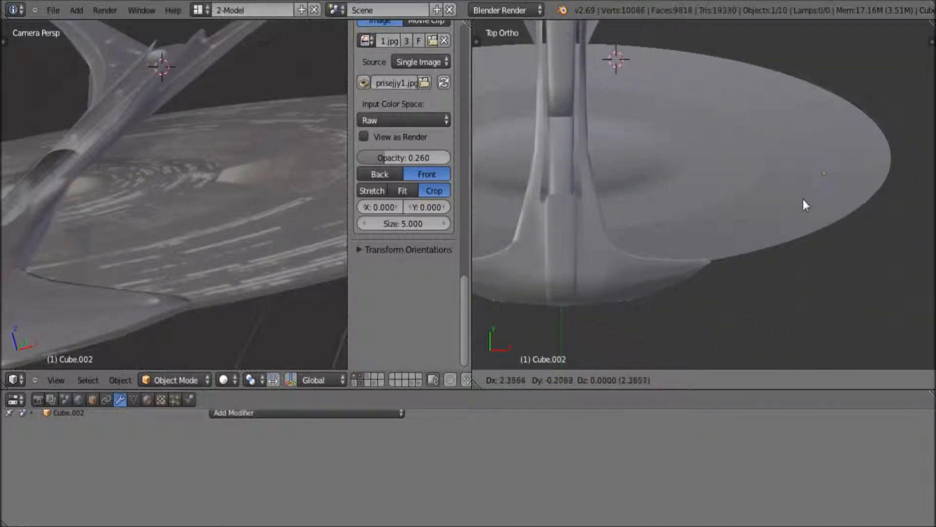
click(803, 199)
- Align the small block in the camera view with the upper end of a light window stripe on the outer saucer
shift+middle_drag(331, 208, 36, 216)
scroll(126, 240, up, 3)
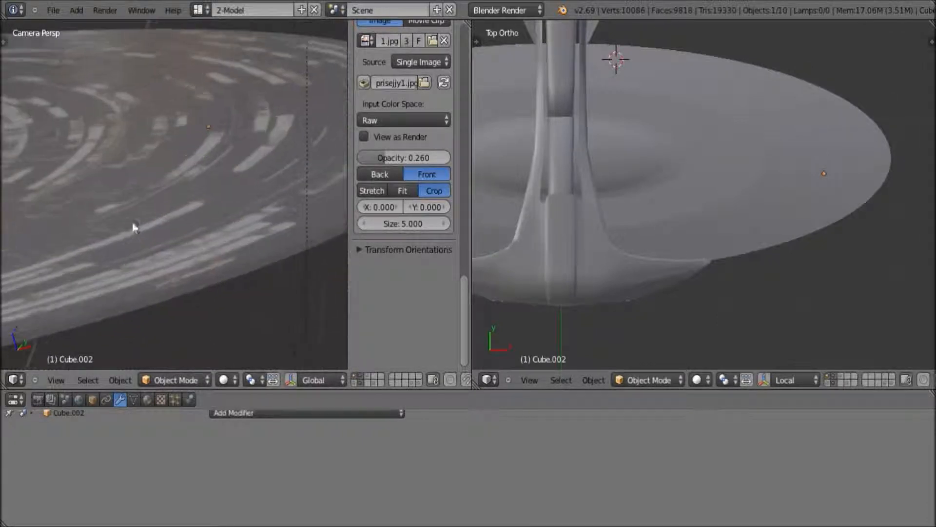
key(g)
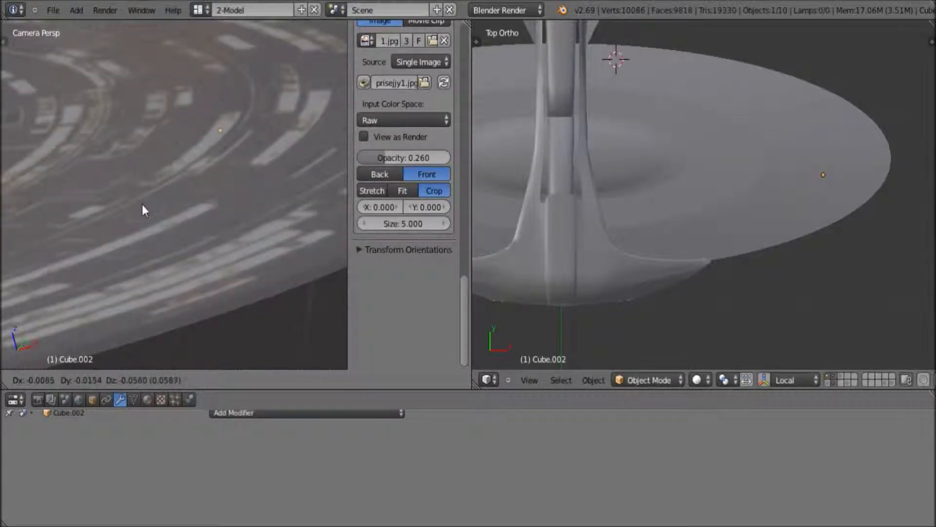
click(142, 198)
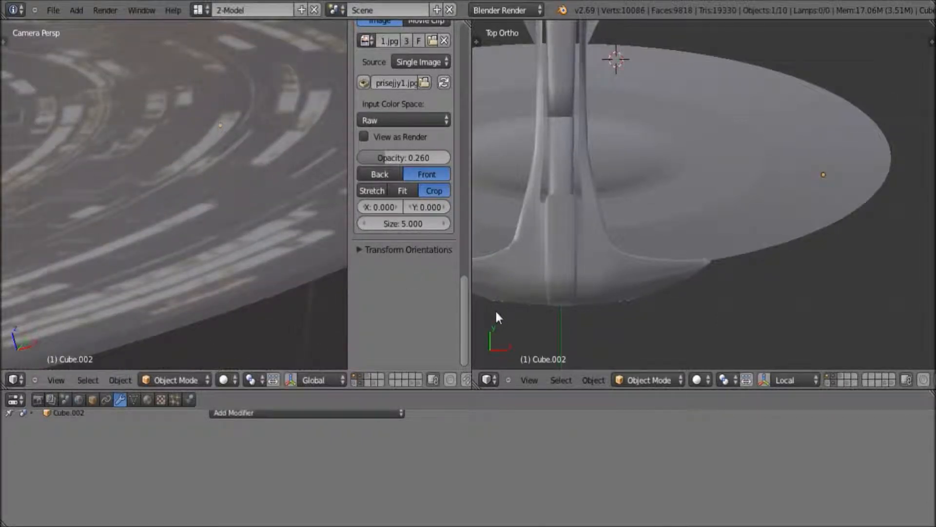
- Adjust the small block's height in the right side view, and place it on the light window stripe in the camera view
click(530, 380)
click(547, 258)
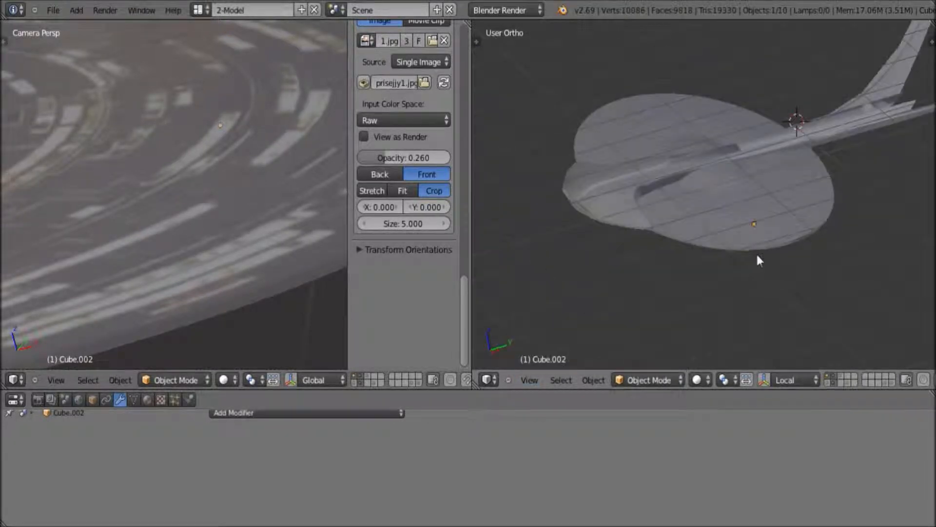
key(g)
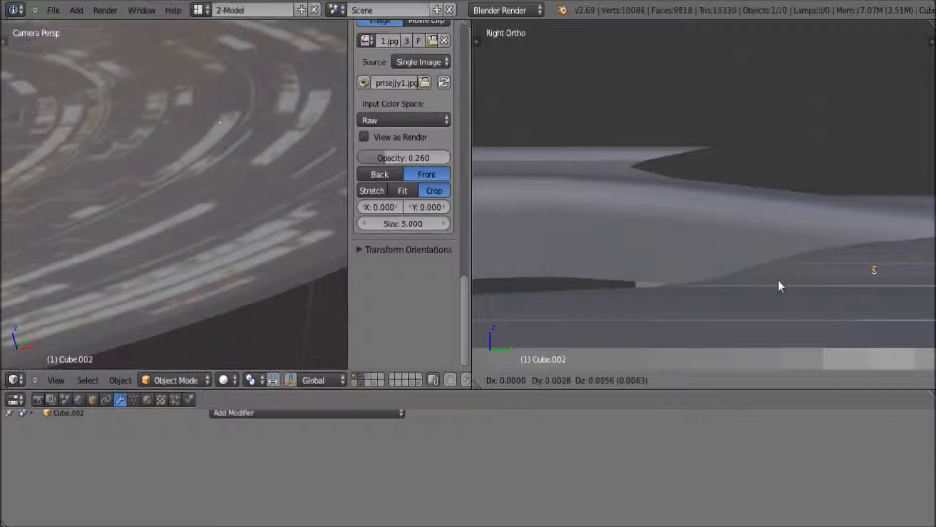
click(777, 277)
key(g)
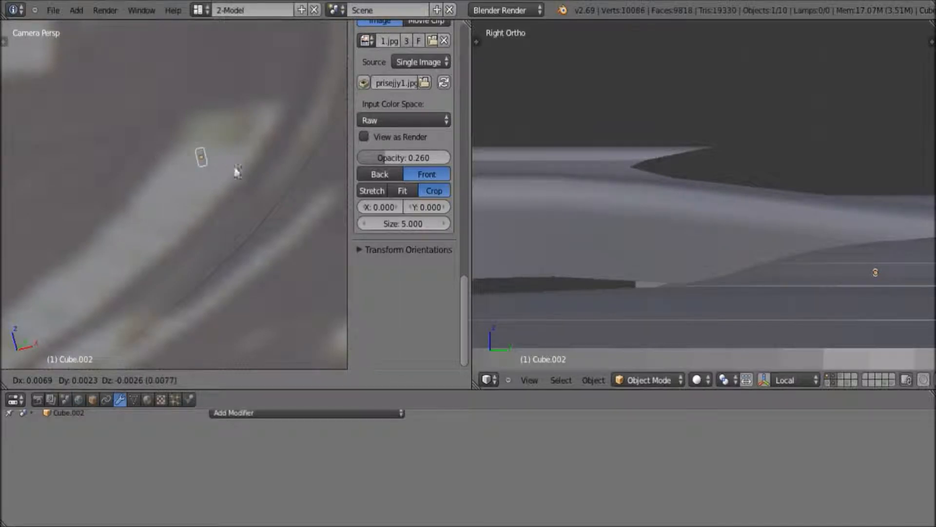
click(203, 164)
- Compare the block with the saucer's windows, and move it in the side view to just above the hull cylinder's pointed end
scroll(194, 117, down, 14)
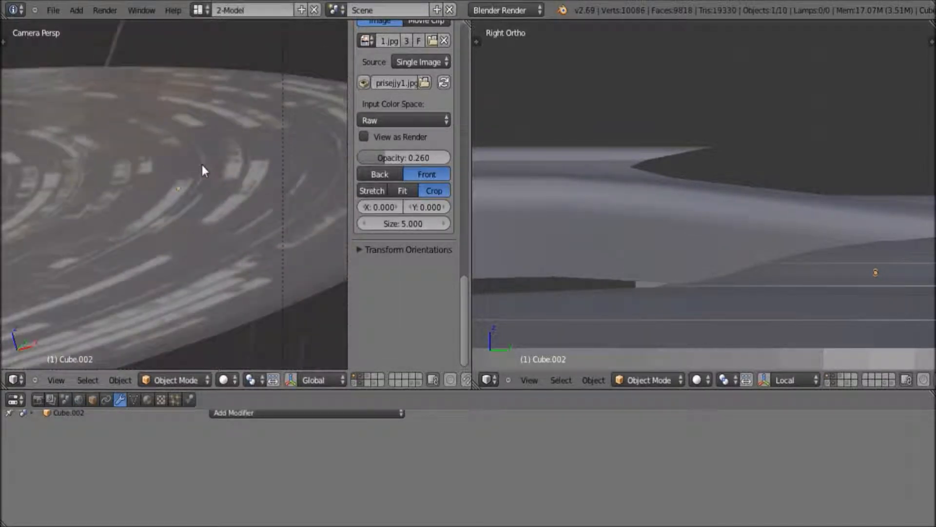
scroll(201, 165, up, 7)
scroll(195, 164, down, 3)
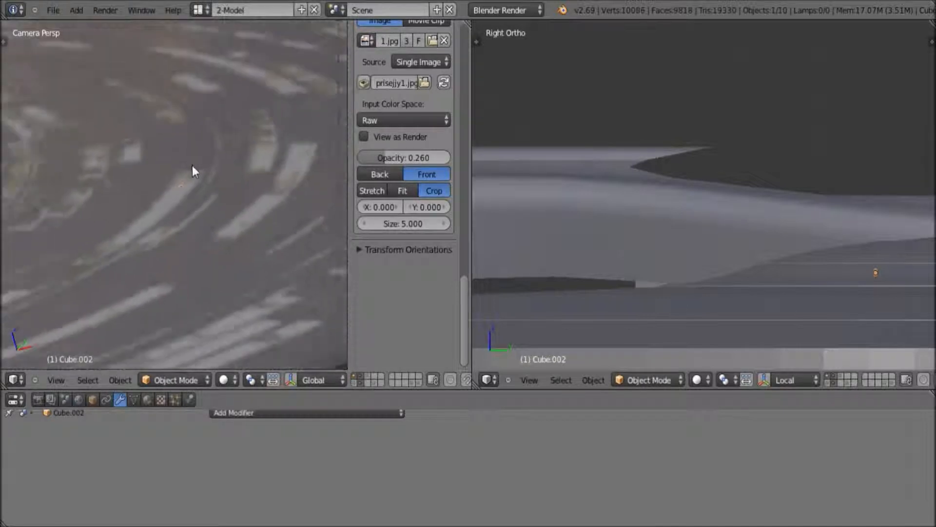
scroll(192, 165, down, 6)
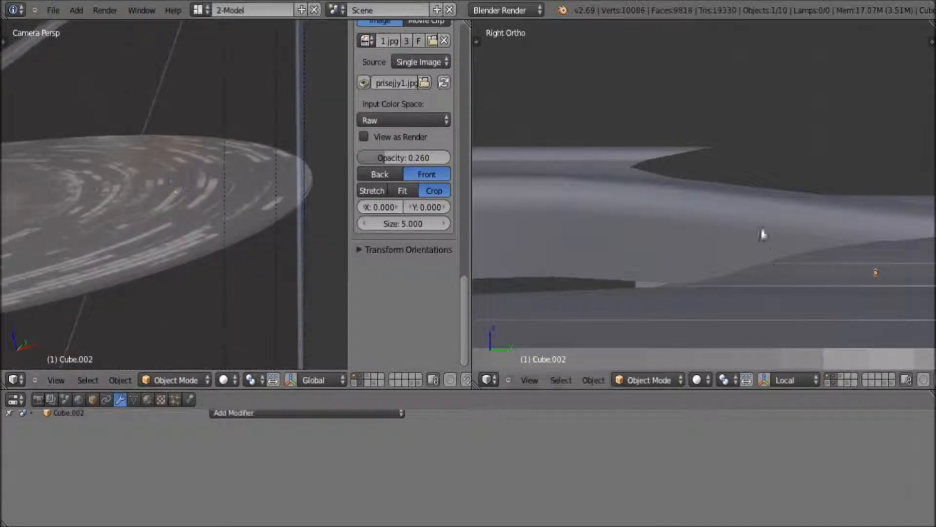
key(g)
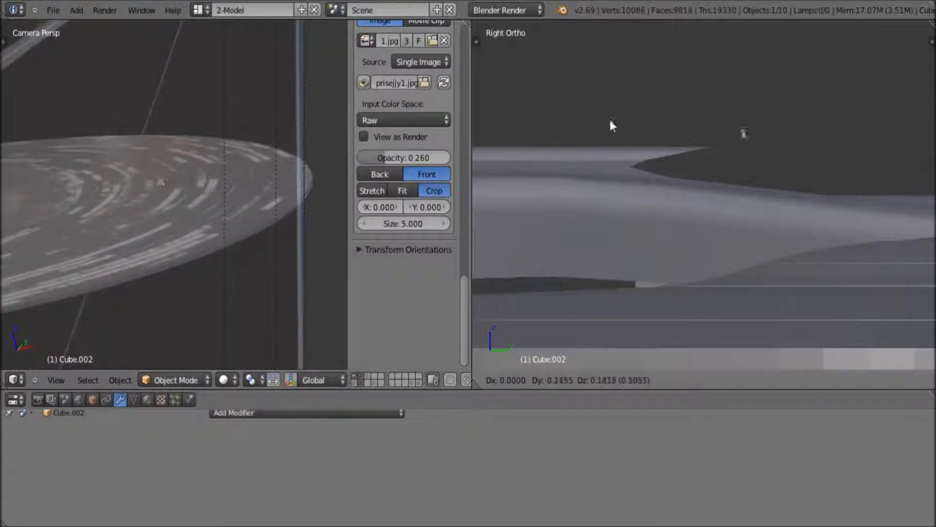
click(589, 129)
- Move the small block along the global X axis from the saucer back toward the central hull
scroll(100, 184, down, 3)
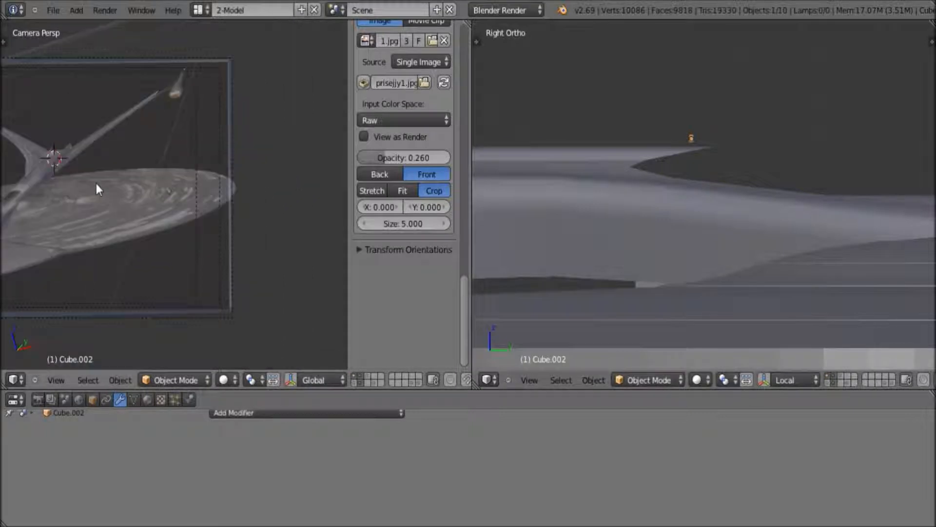
scroll(197, 195, down, 3)
key(g)
key(x)
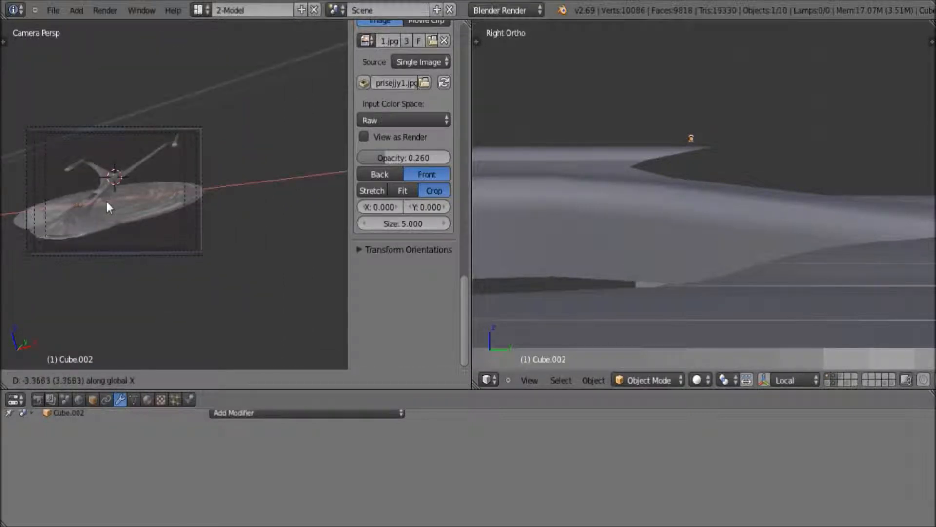
click(110, 200)
scroll(110, 201, up, 6)
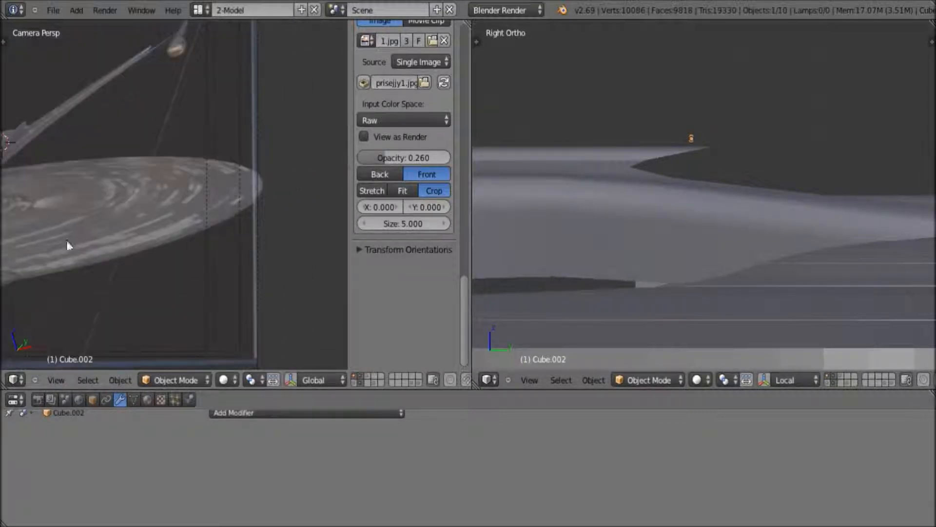
- Move the small block about -0.14 along the global X axis, beside the lower end of the central hull cylinder in the camera view
shift+middle_drag(295, 240, 323, 224)
shift+middle_drag(38, 250, 218, 256)
scroll(218, 258, up, 4)
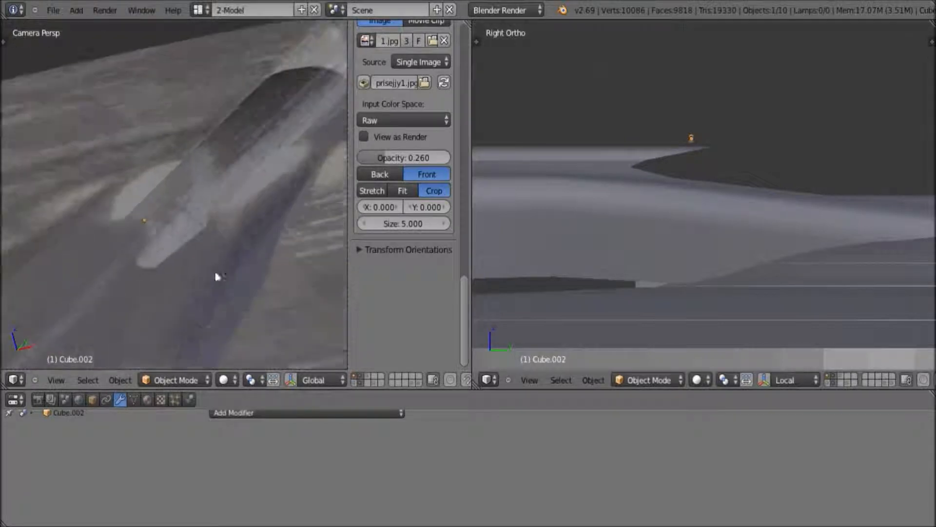
key(g)
key(x)
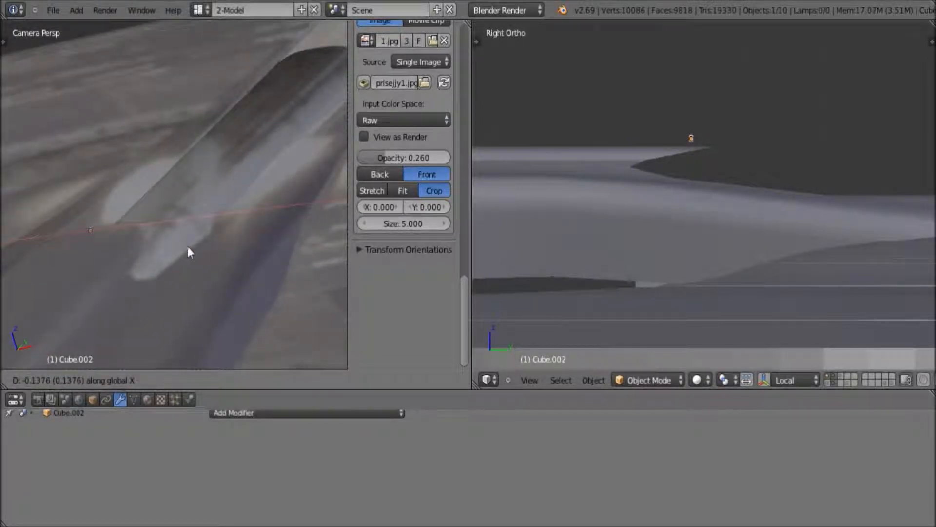
click(188, 247)
scroll(184, 237, down, 8)
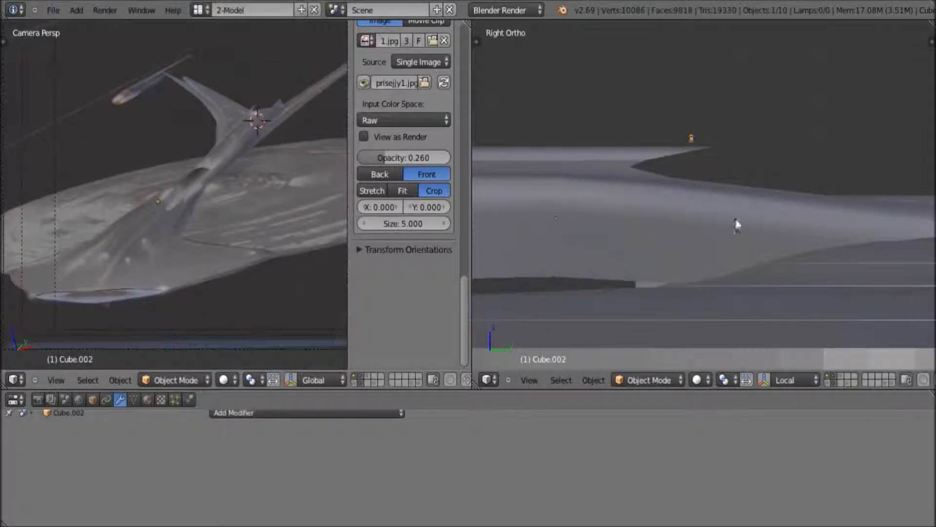
- Select the central hull cylinder and enter Edit Mode on it
scroll(663, 210, up, 3)
right_click(664, 157)
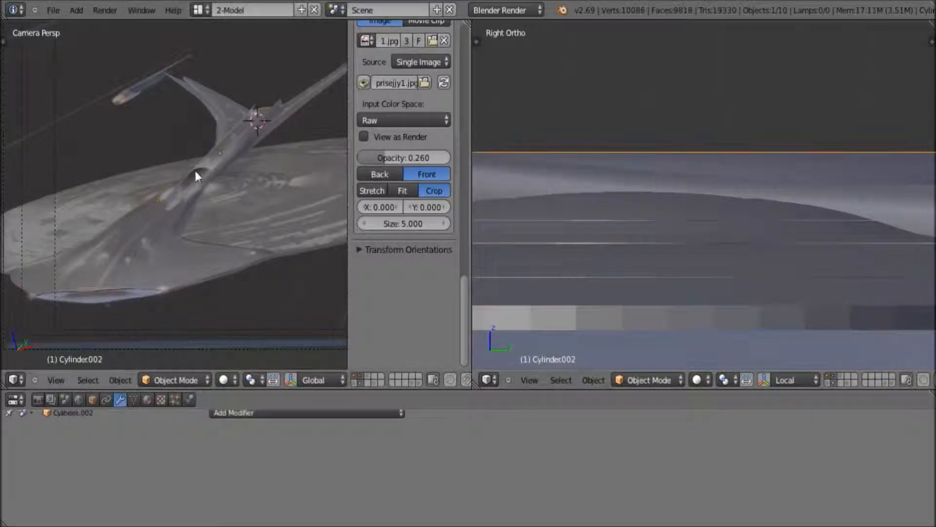
click(681, 380)
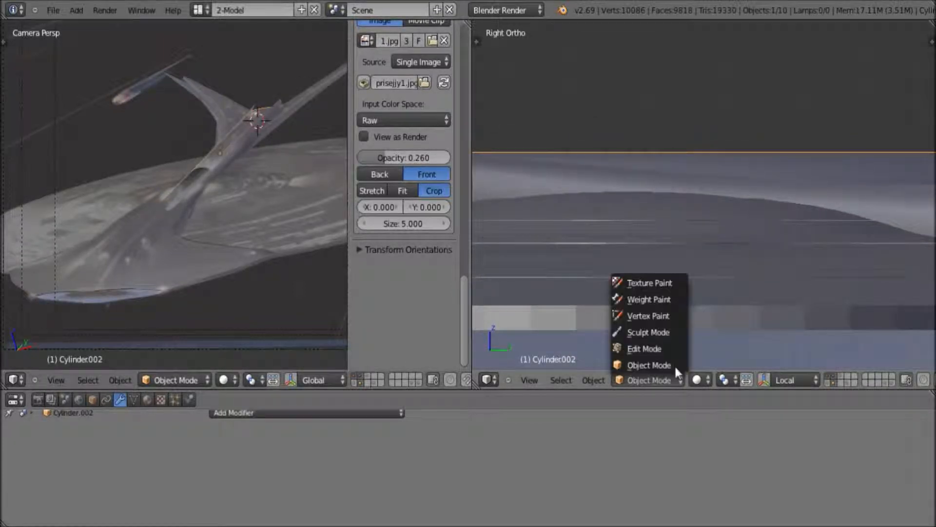
click(669, 348)
- Select the full edge loop around the cylinder at the rear ring of the closely paired rings behind the marked sharp edges
middle_drag(666, 268, 745, 308)
scroll(744, 307, up, 6)
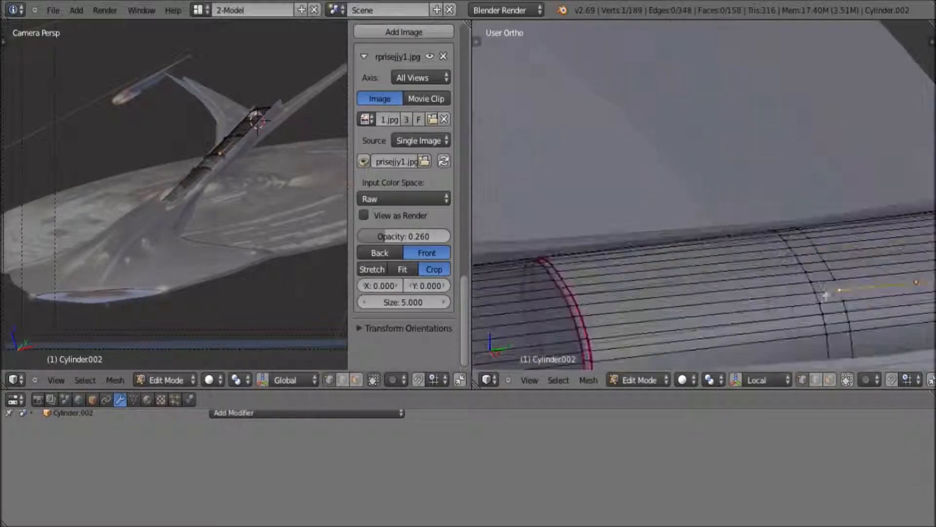
right_click(750, 289)
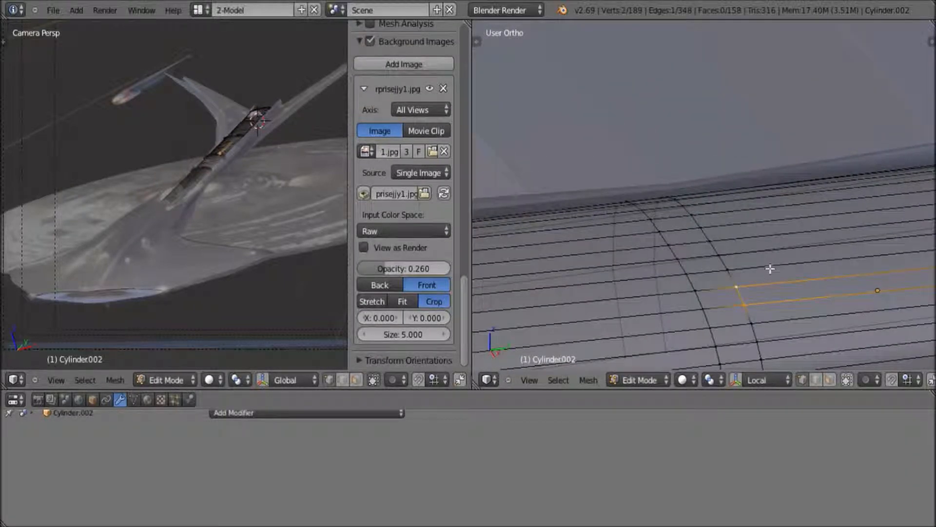
key(ctrl+e)
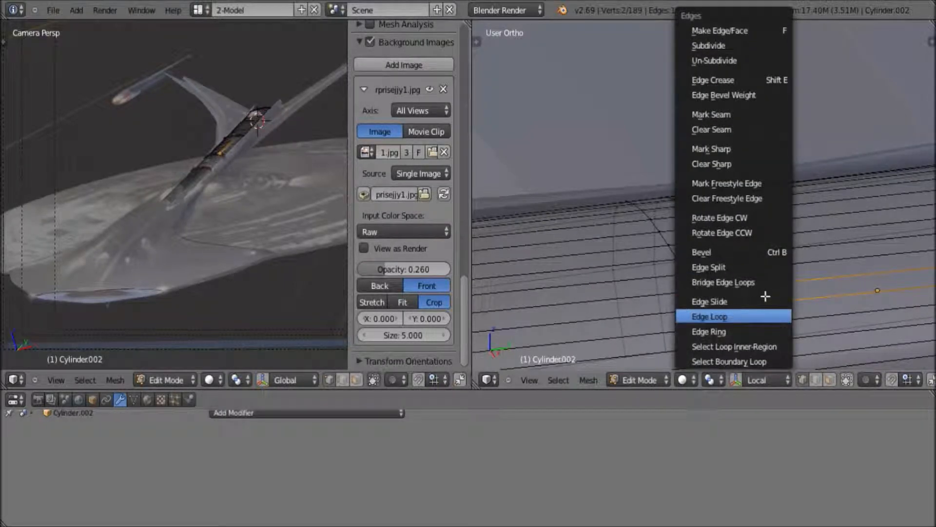
click(739, 316)
- Examine how the hull cylinder's edge rings line up with the light and dark sections of the reference photo in the camera view
scroll(163, 206, up, 4)
shift+middle_drag(194, 133, 115, 208)
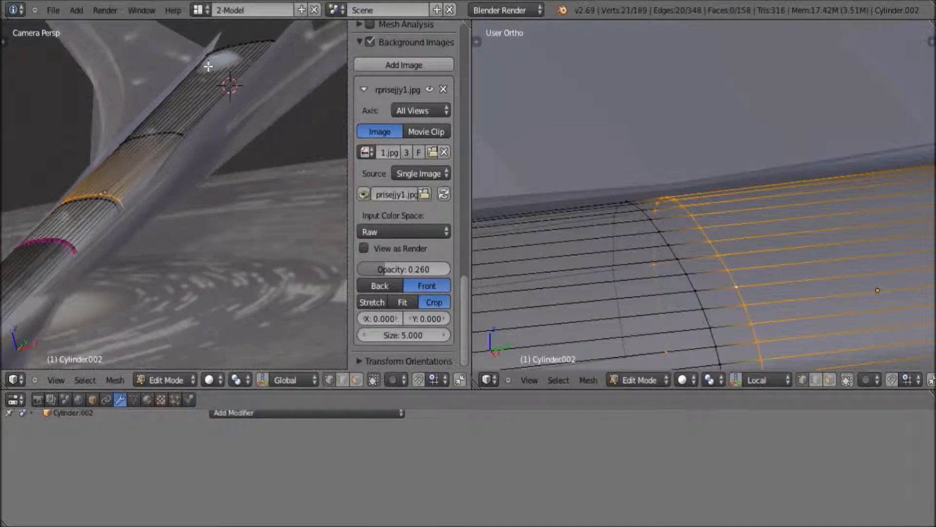
shift+middle_drag(222, 66, 211, 142)
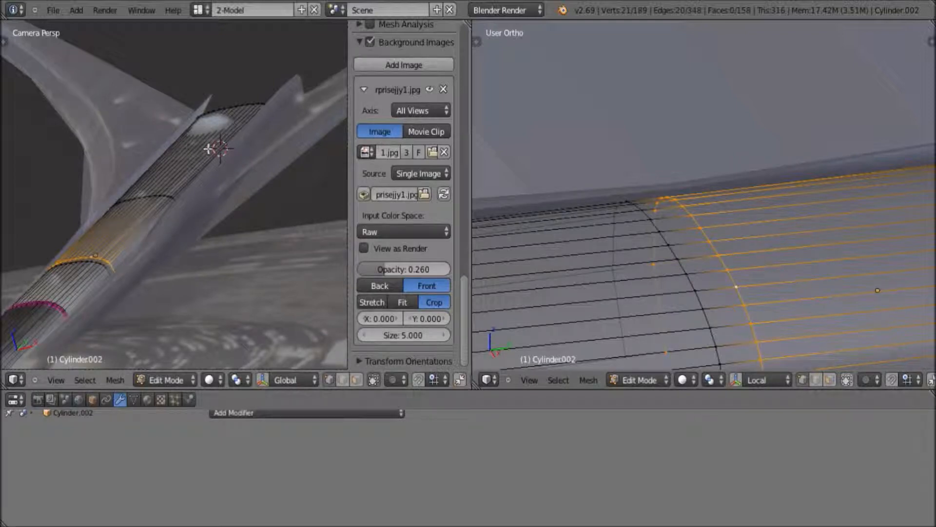
scroll(171, 228, up, 3)
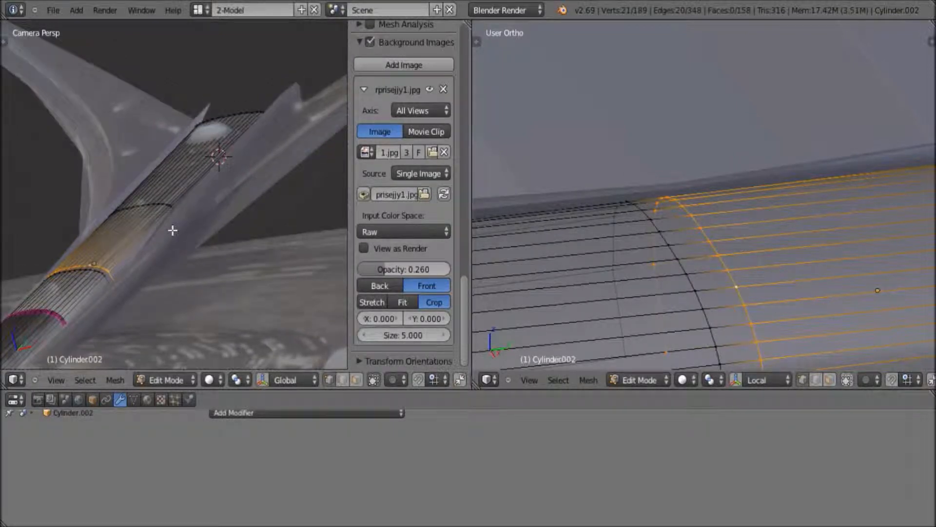
shift+middle_drag(131, 279, 173, 215)
scroll(158, 239, up, 3)
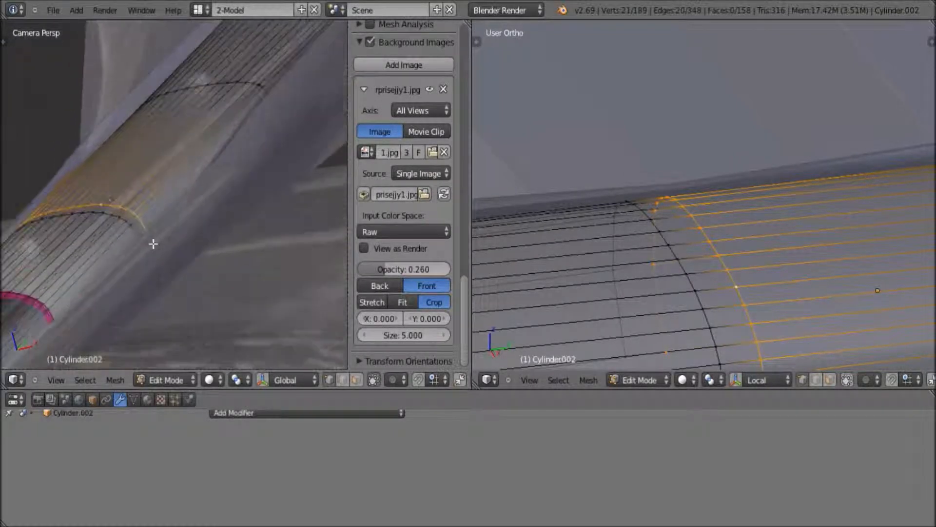
scroll(171, 195, down, 4)
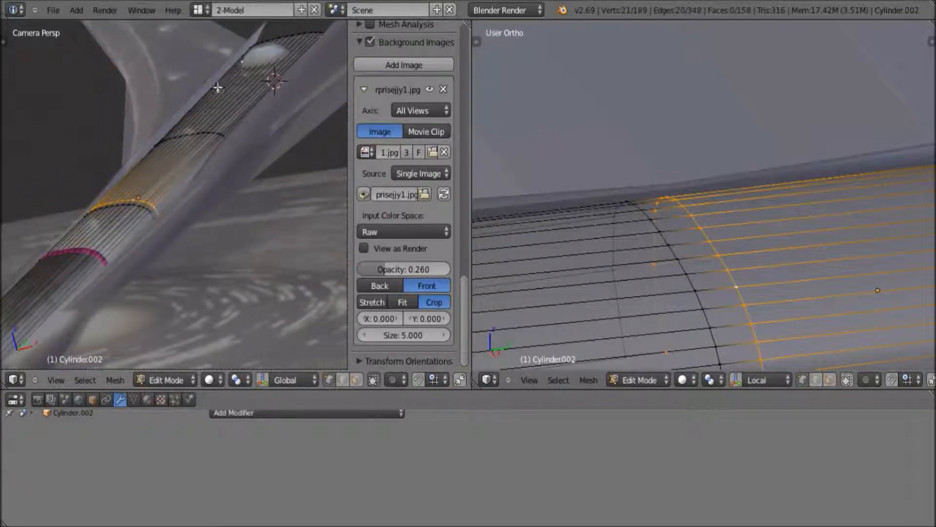
scroll(247, 81, down, 2)
shift+middle_drag(247, 82, 175, 153)
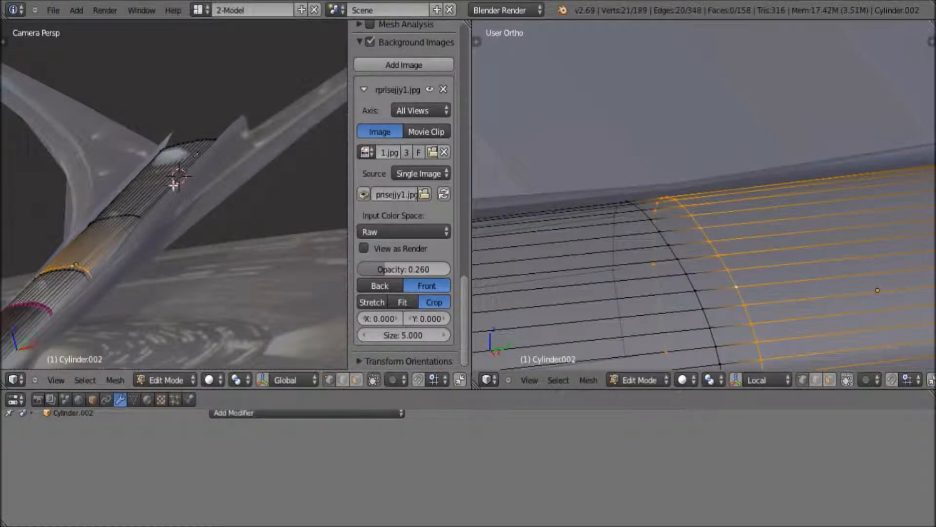
middle_drag(85, 335, 253, 200)
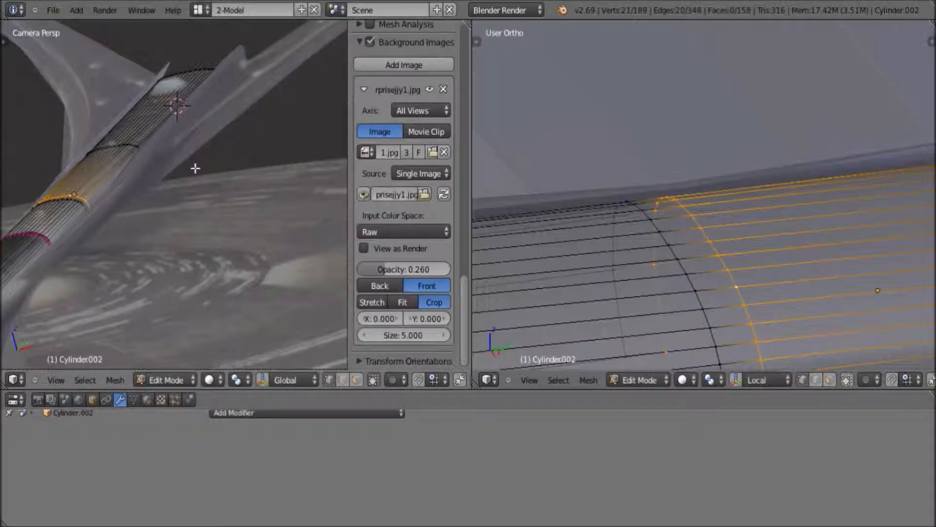
shift+middle_drag(47, 271, 141, 218)
middle_drag(198, 153, 226, 209)
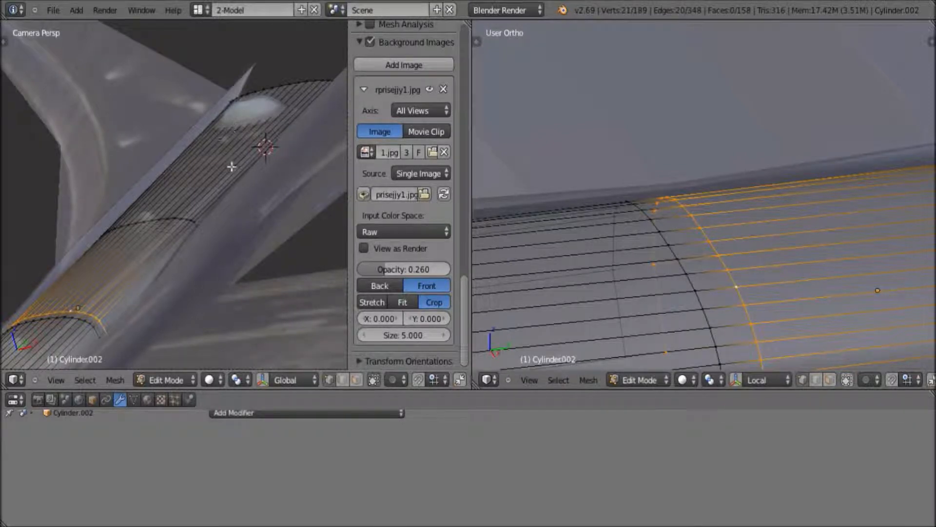
scroll(99, 286, up, 1)
shift+middle_drag(87, 328, 171, 174)
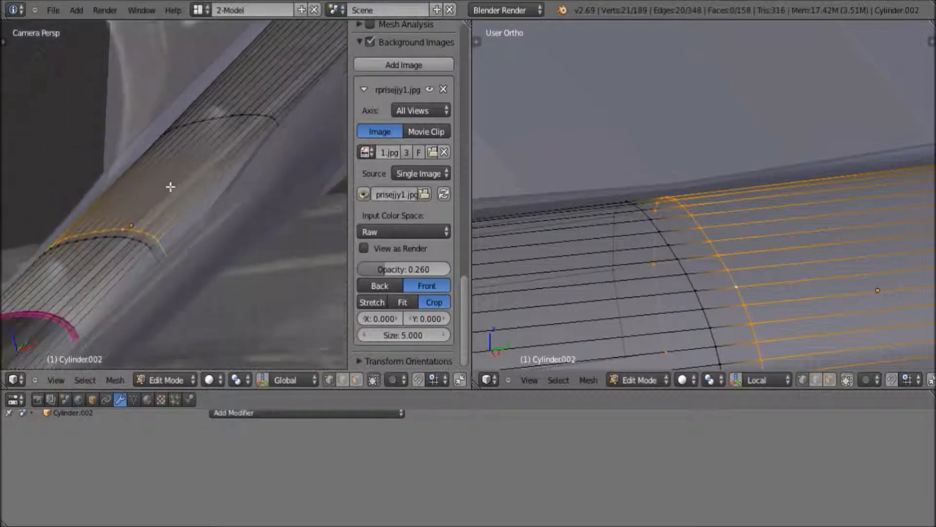
scroll(147, 215, up, 1)
scroll(196, 175, up, 1)
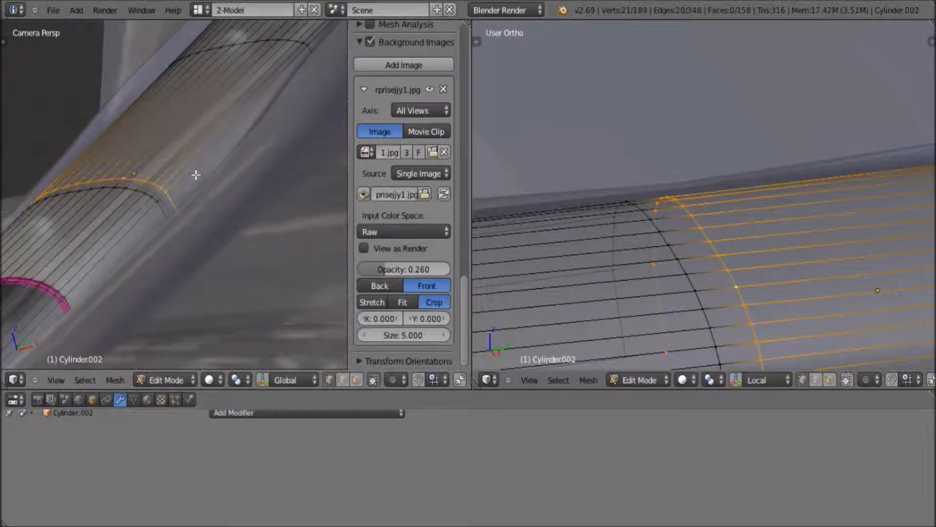
- Edge-slide the selected ring by about 0.75 toward its neighbouring ring, and clear the selection
key(ctrl+e)
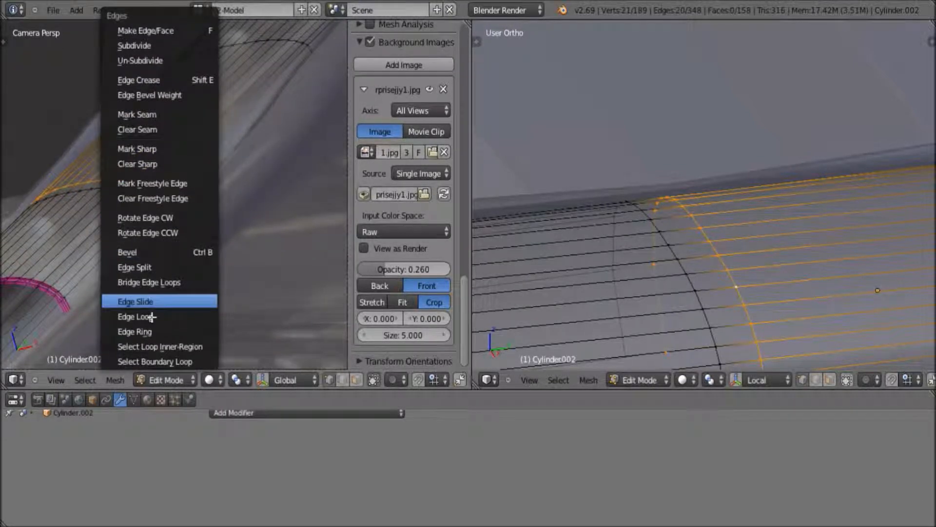
click(148, 301)
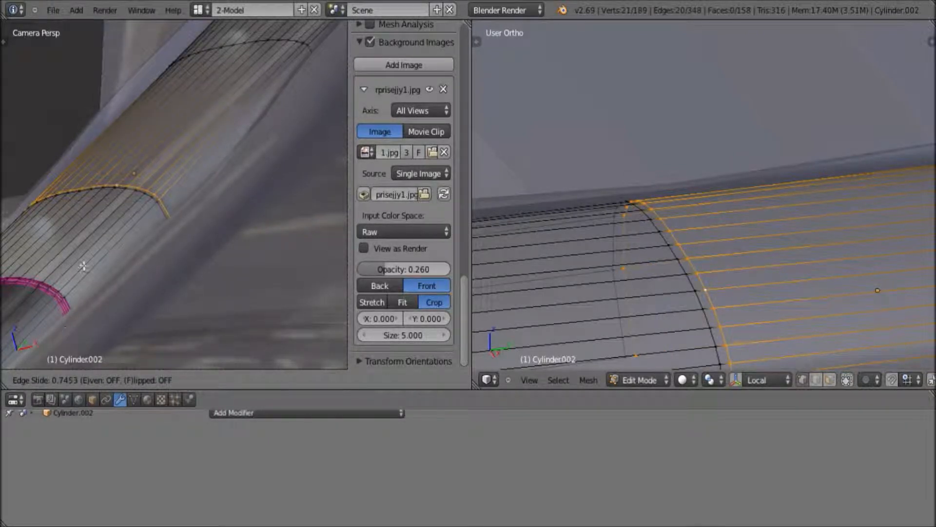
click(106, 230)
key(a)
- Try to add an edge loop across the dark forward section of the hull cylinder
middle_drag(90, 257, 230, 170)
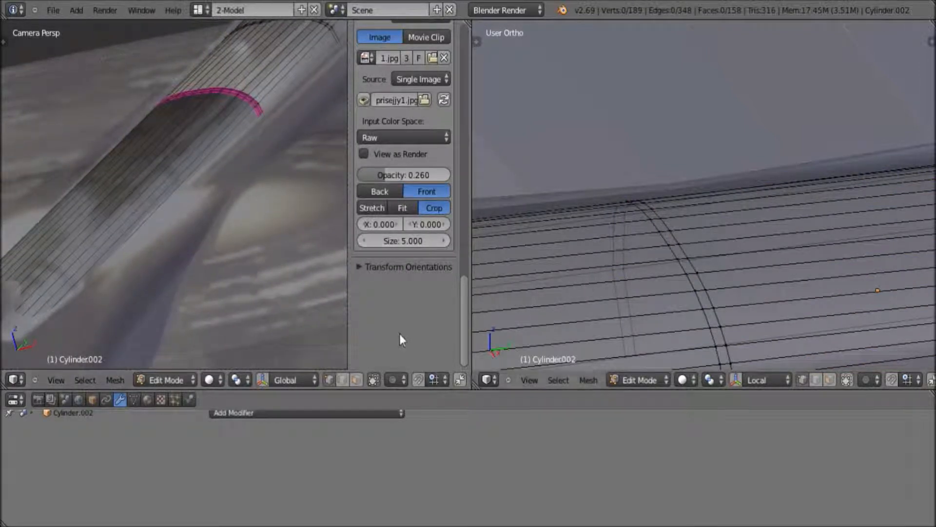
scroll(617, 259, down, 8)
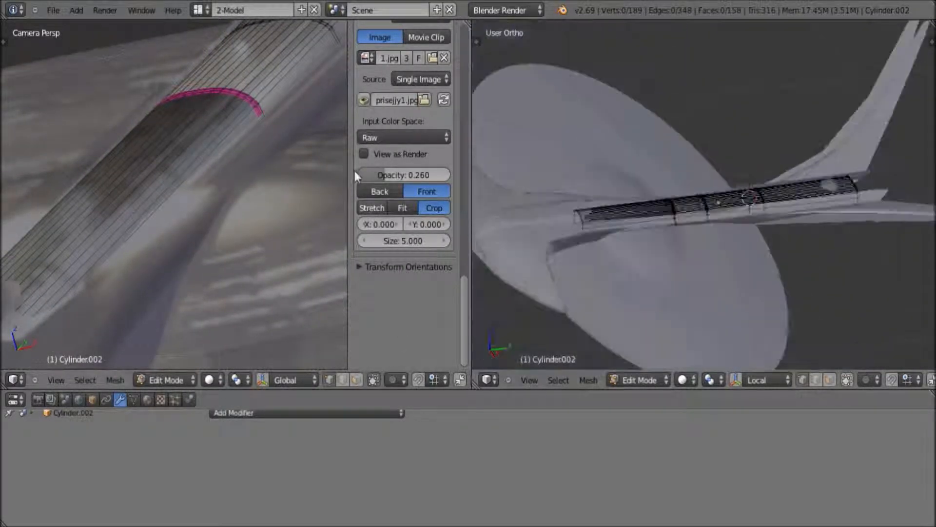
middle_drag(835, 145, 797, 188)
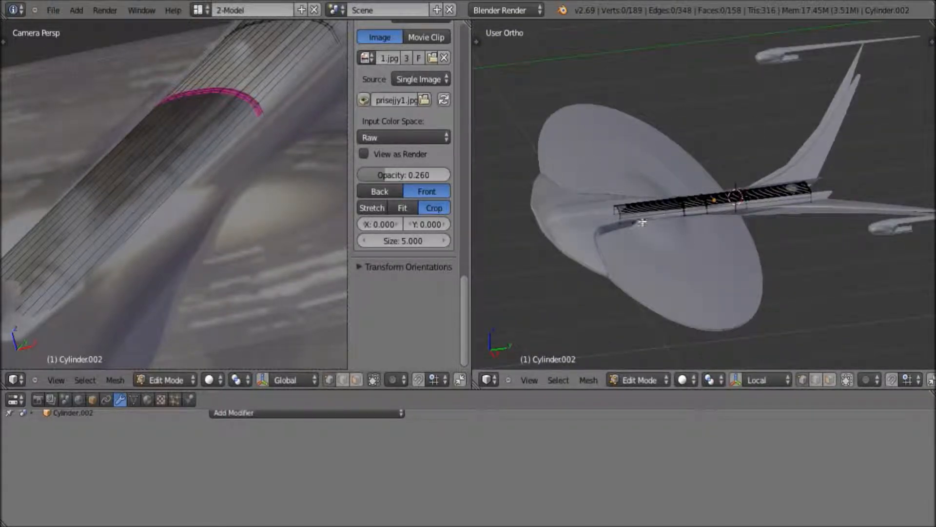
scroll(690, 230, up, 6)
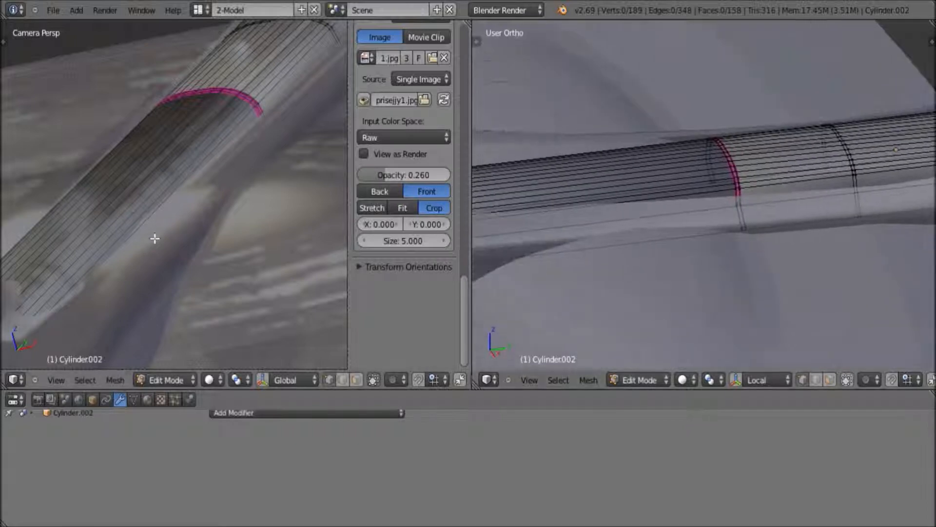
middle_drag(606, 272, 648, 224)
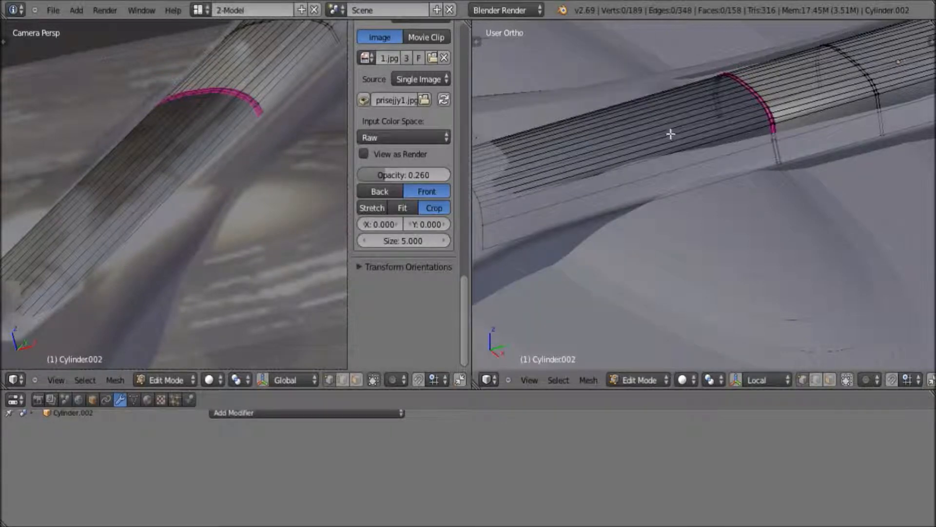
key(ctrl+r)
click(673, 128)
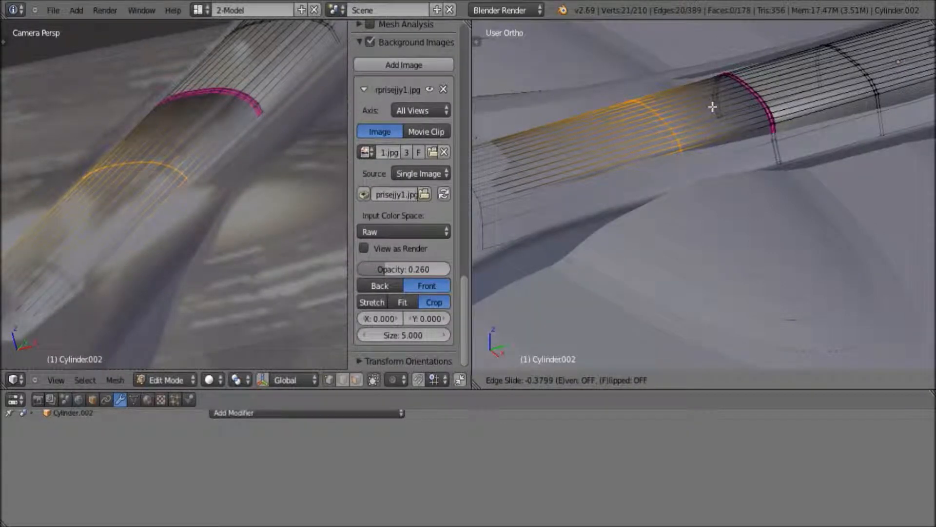
right_click(713, 107)
key(ctrl+z)
- Box-select the forward end ring of the hull cylinder and, in the front view, scale it to about 0.86 along the global X axis
scroll(656, 149, down, 2)
scroll(550, 172, down, 2)
key(b)
drag(543, 162, 627, 246)
scroll(404, 195, up, 4)
click(529, 380)
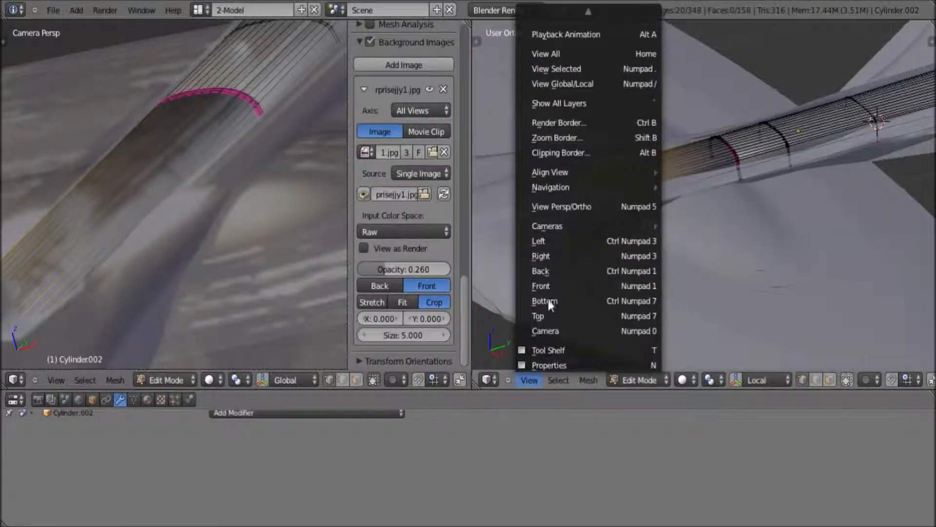
click(541, 286)
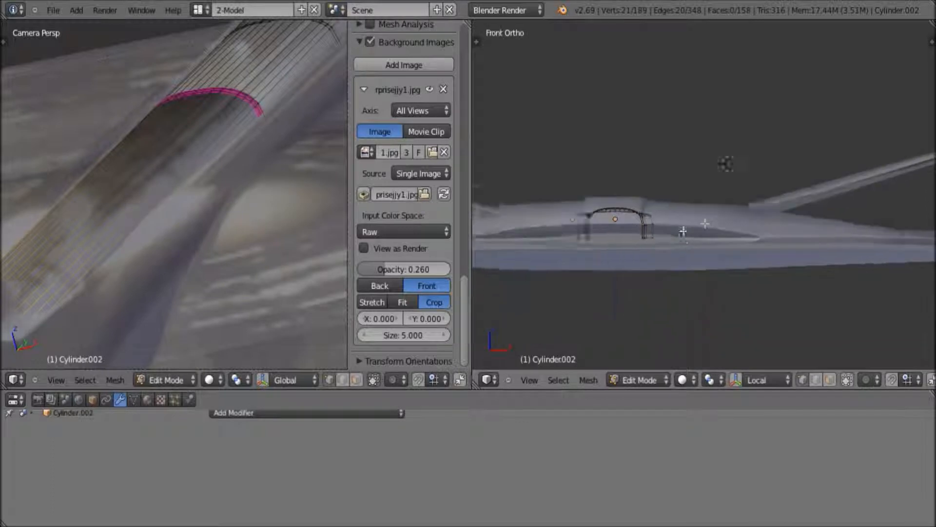
shift+middle_drag(152, 306, 306, 162)
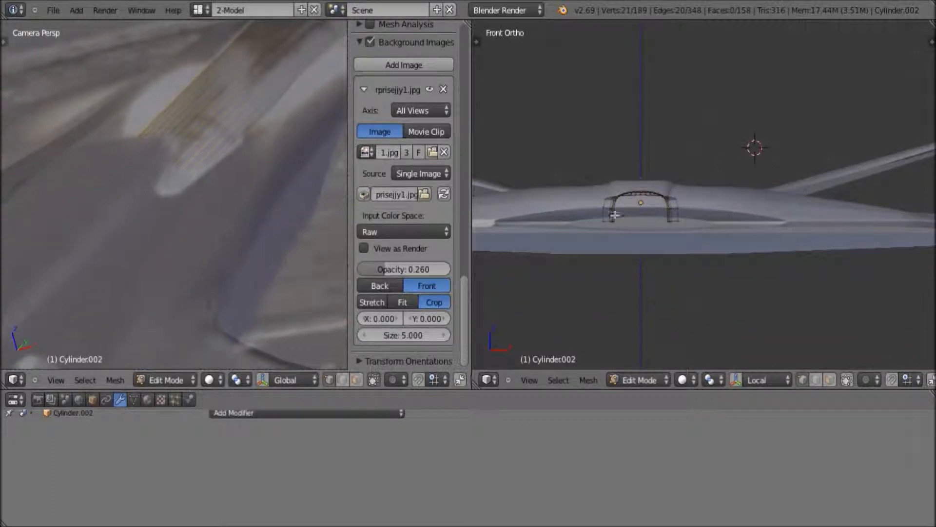
scroll(673, 258, up, 9)
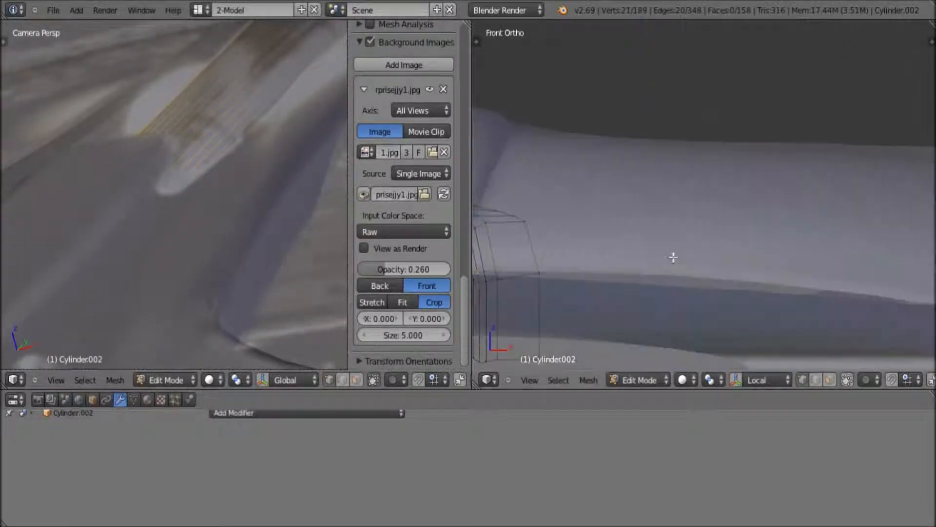
scroll(632, 282, up, 1)
shift+middle_drag(632, 282, 926, 200)
scroll(852, 203, down, 3)
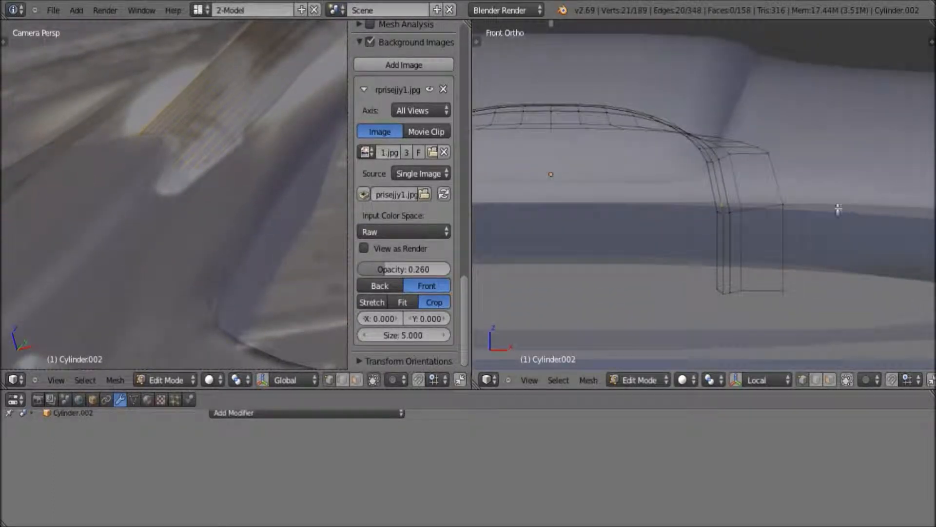
key(s)
key(x)
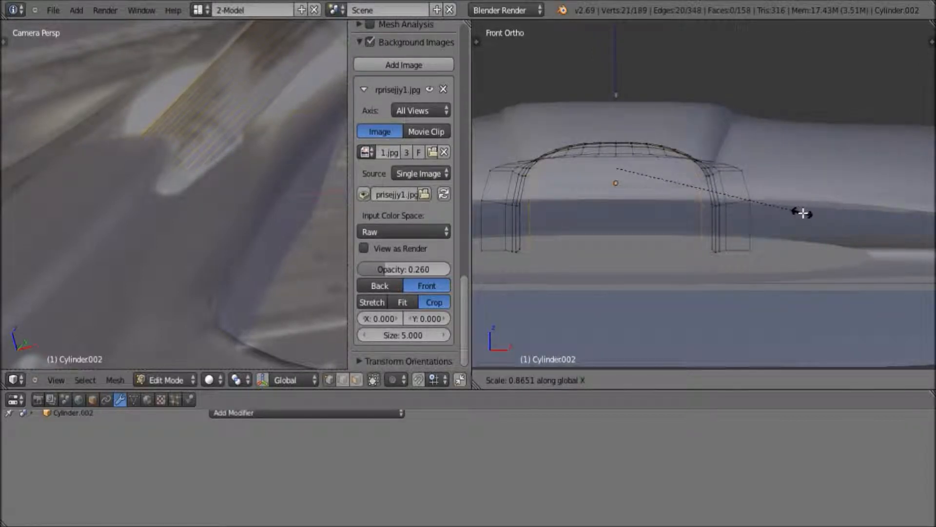
click(794, 215)
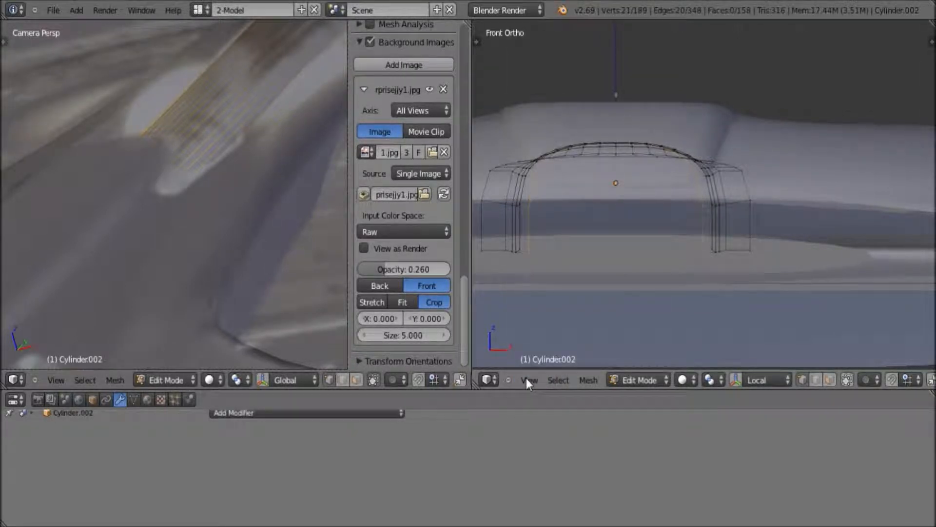
- Add an edge loop across the dark forward section of the hull cylinder and slide it close to the forward end ring
click(526, 380)
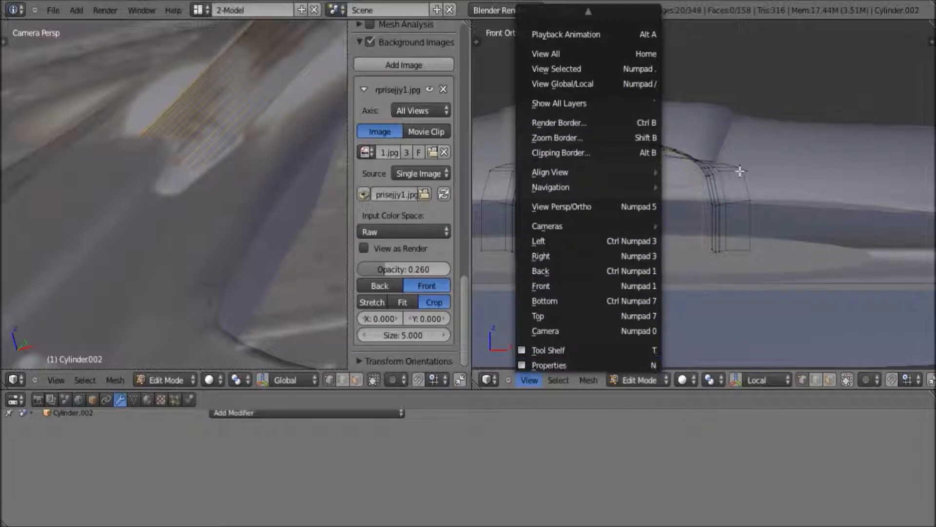
middle_drag(771, 150, 613, 328)
key(ctrl+r)
click(619, 268)
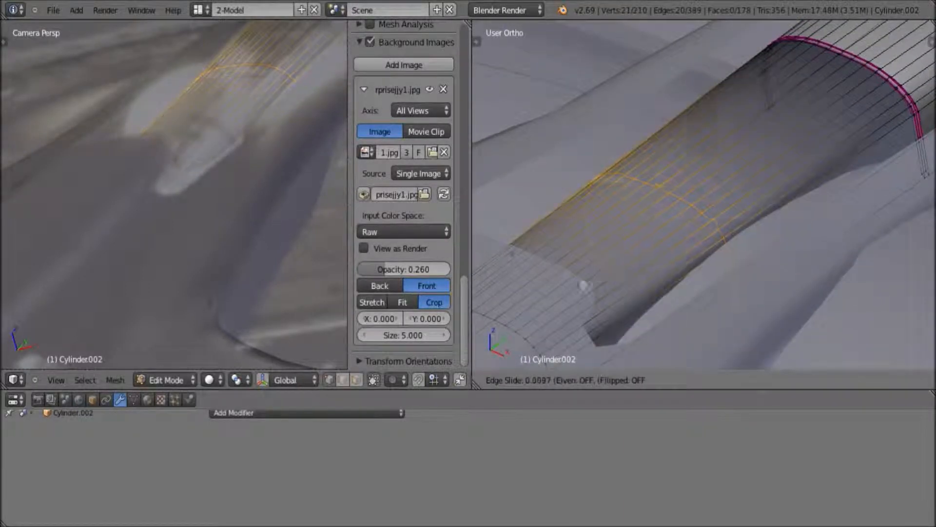
click(534, 299)
scroll(556, 269, down, 5)
- Box-select the two closely spaced rings at the forward end of the dark section and scale them along the global X axis
key(a)
key(b)
drag(557, 190, 710, 306)
key(s)
key(x)
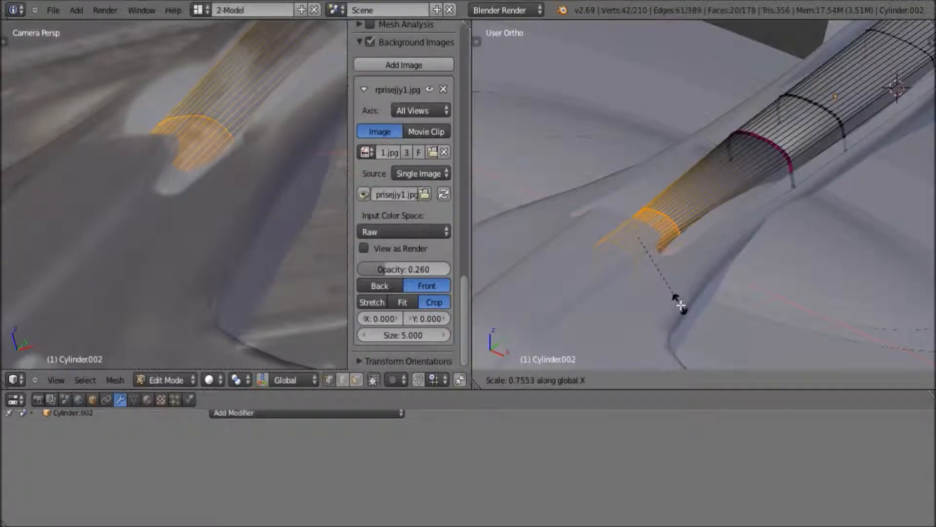
click(523, 261)
- Scale the two selected forward rings uniformly against the reference photo, and clear the selection
middle_drag(234, 142, 168, 254)
scroll(167, 254, up, 4)
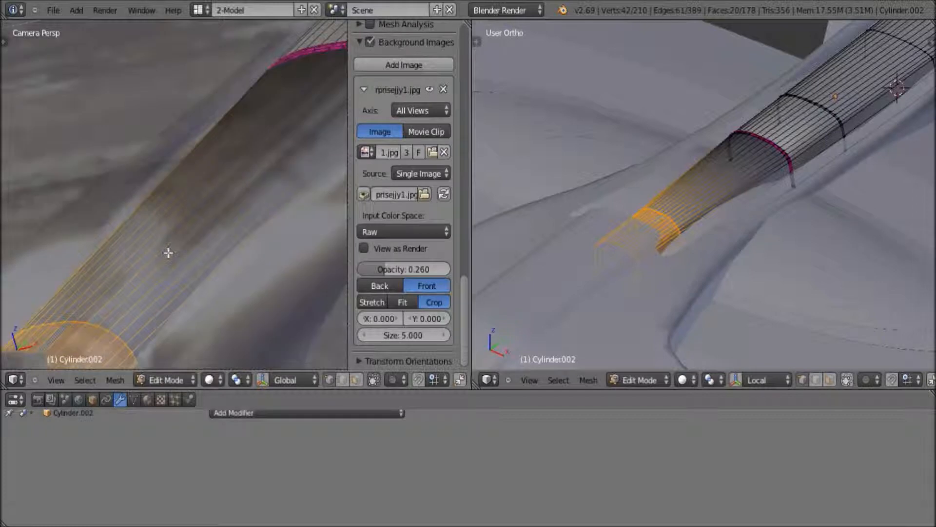
key(s)
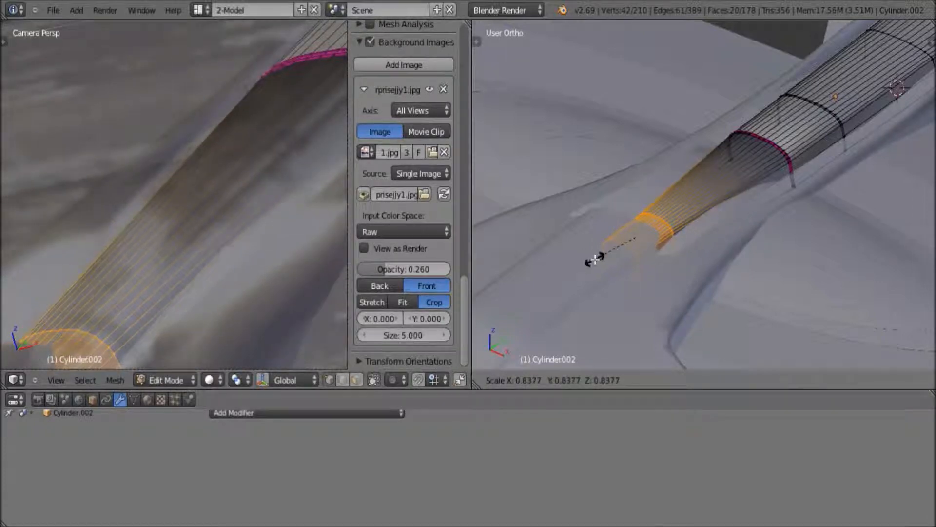
click(594, 259)
key(a)
scroll(200, 234, down, 2)
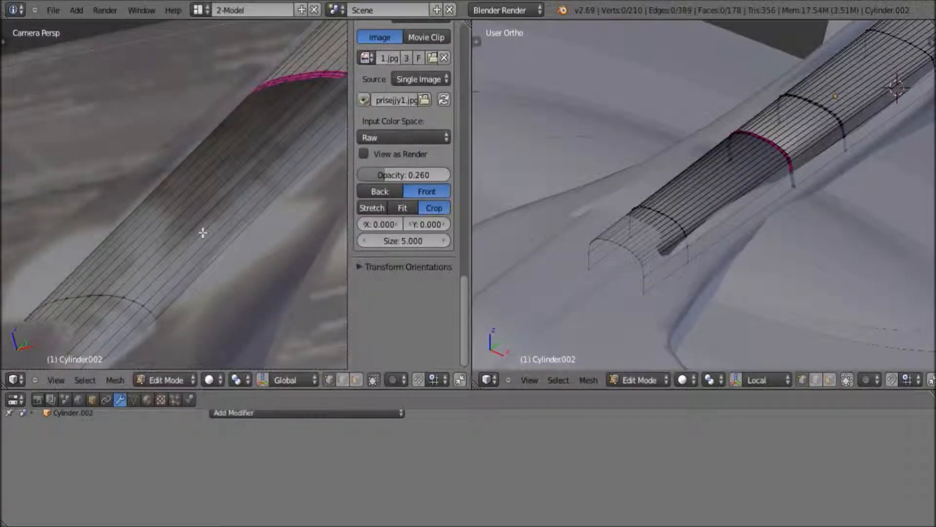
key(ctrl+r)
click(674, 210)
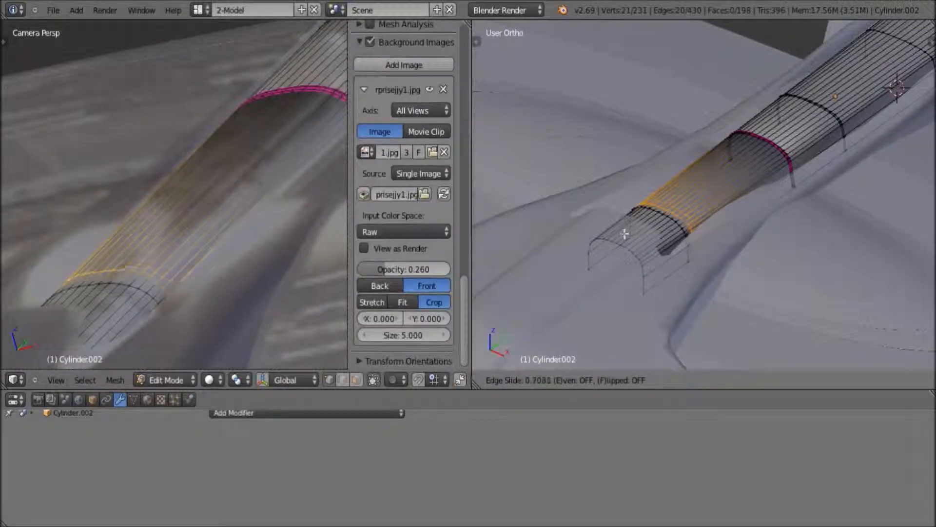
right_click(645, 224)
key(ctrl+z)
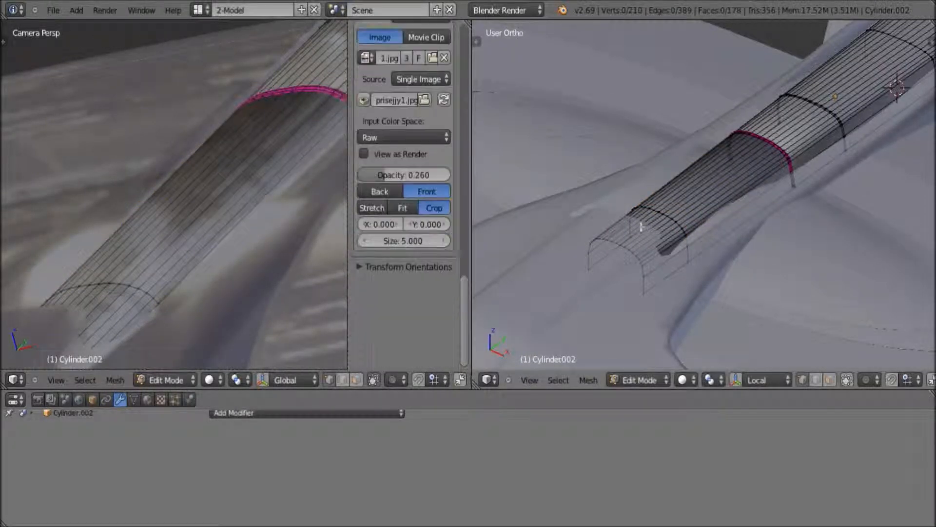
- Add an edge loop across the light forward tip section, slid by about -0.95 against the pair of rings behind it
key(ctrl+r)
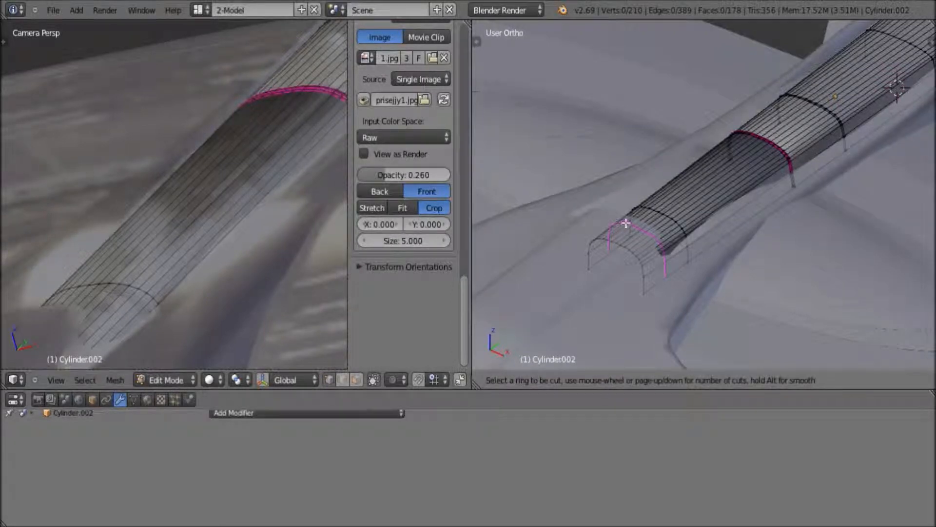
click(623, 226)
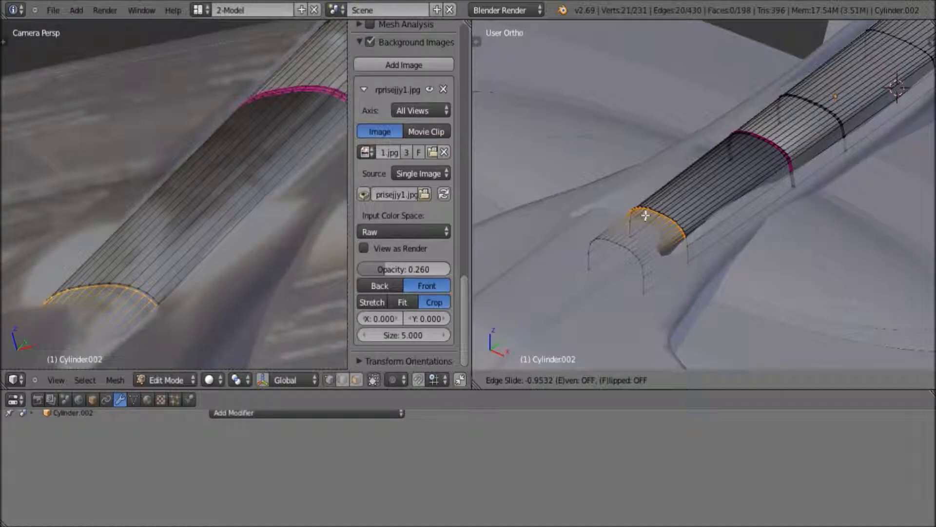
click(736, 166)
key(ctrl+e)
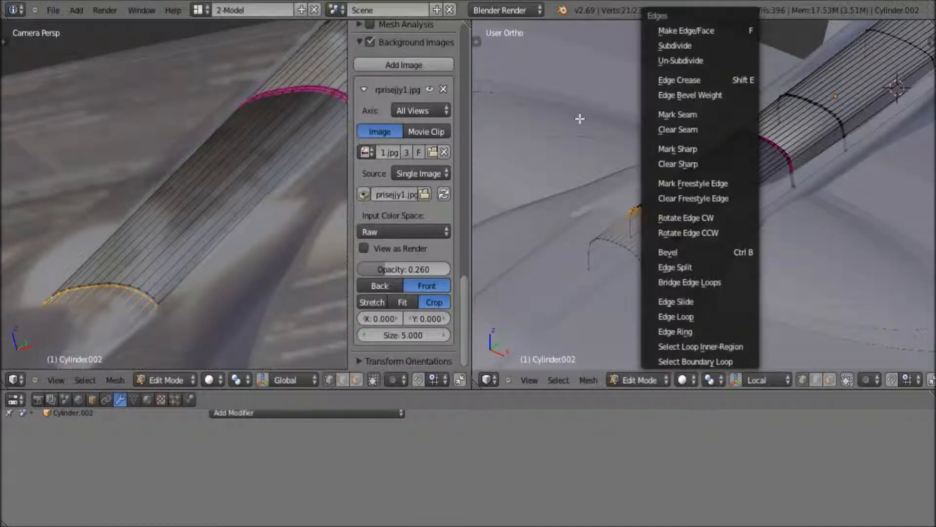
key(Escape)
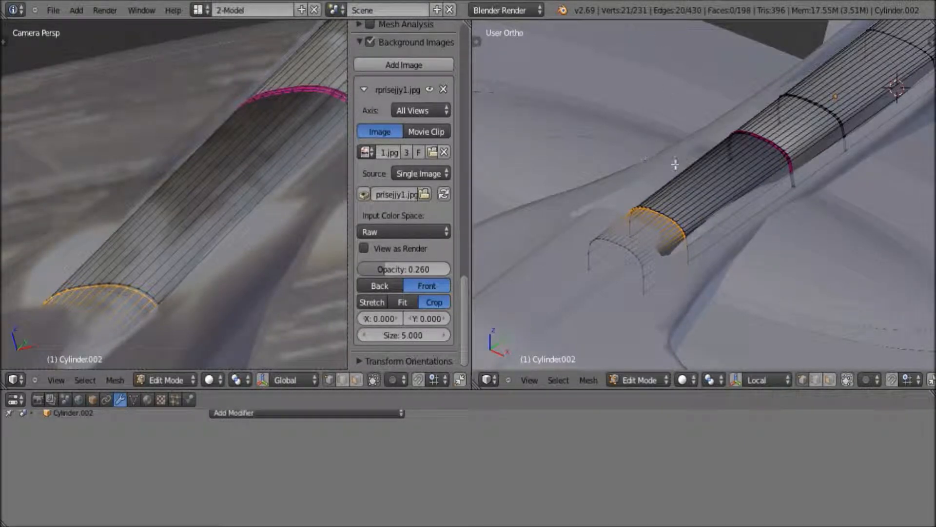
- Add two closely spaced edge loops midway along the dark forward section, sliding the second by about -0.84 toward the first
key(ctrl+r)
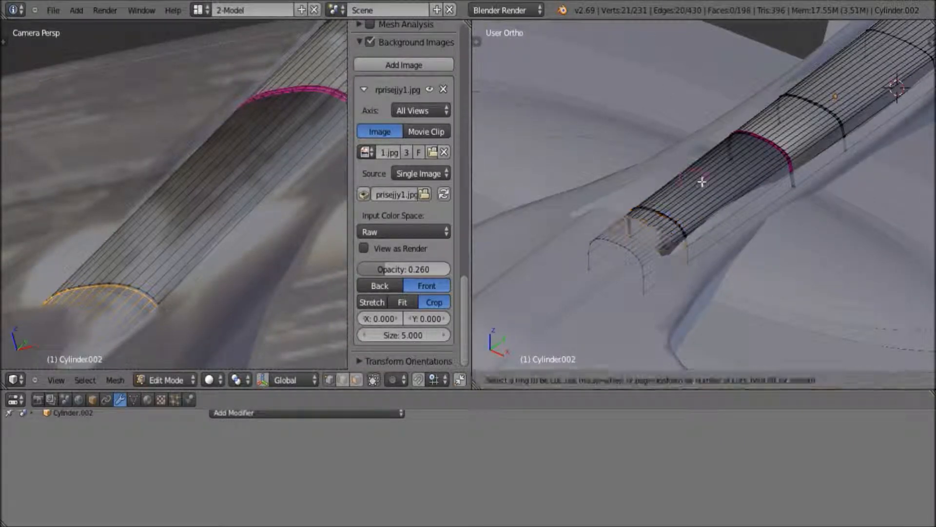
click(702, 181)
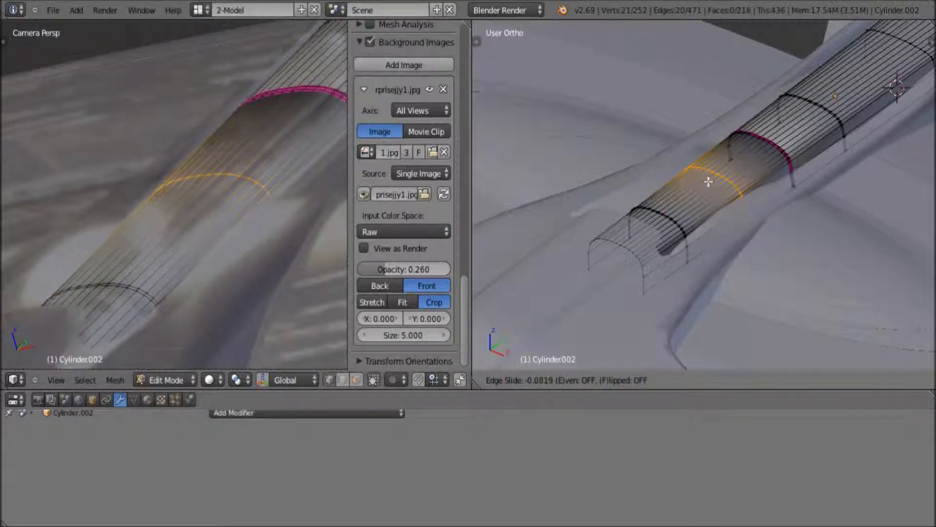
click(705, 191)
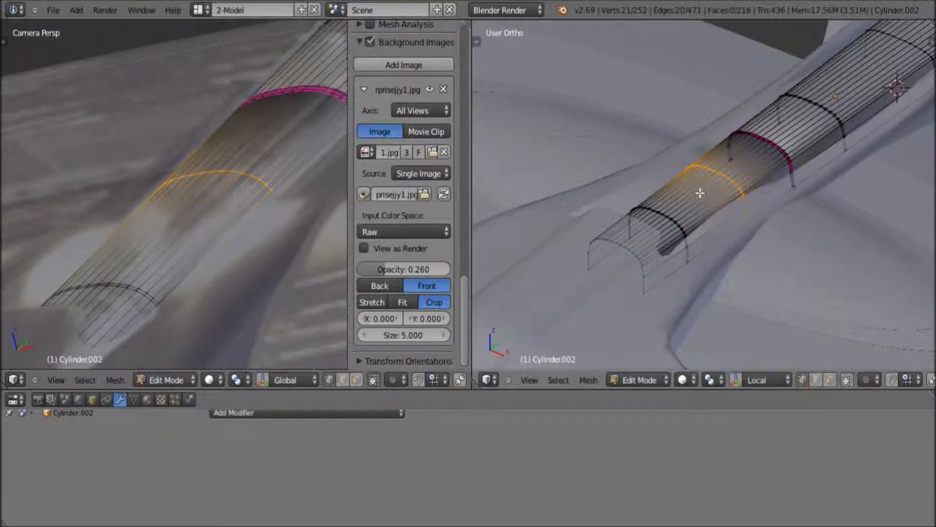
key(ctrl+r)
click(708, 185)
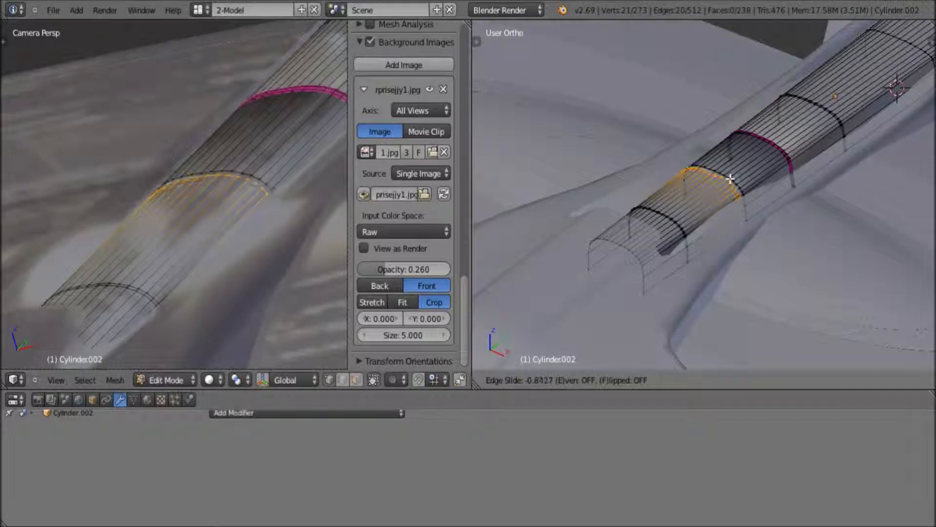
click(730, 179)
- Examine the hull cylinder's rings and the surrounding saucer details against the reference photo in both views
scroll(272, 163, down, 3)
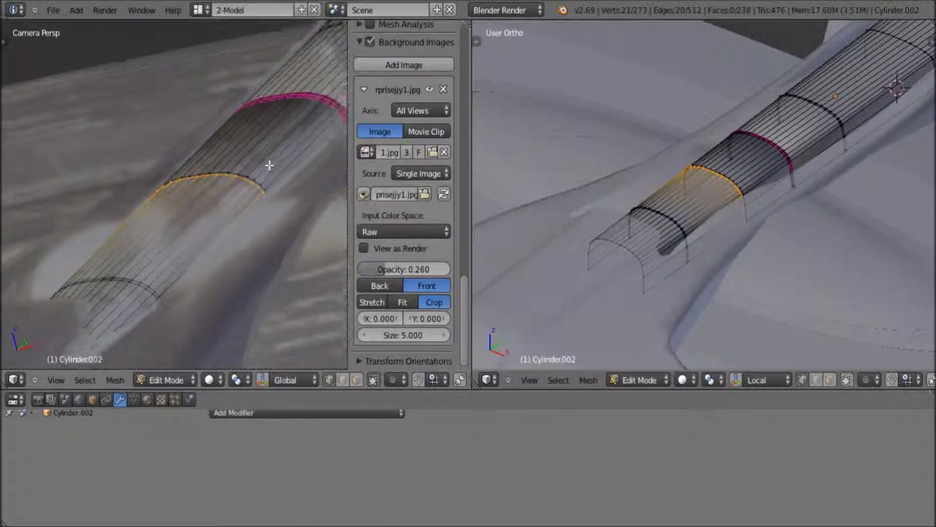
scroll(652, 136, down, 6)
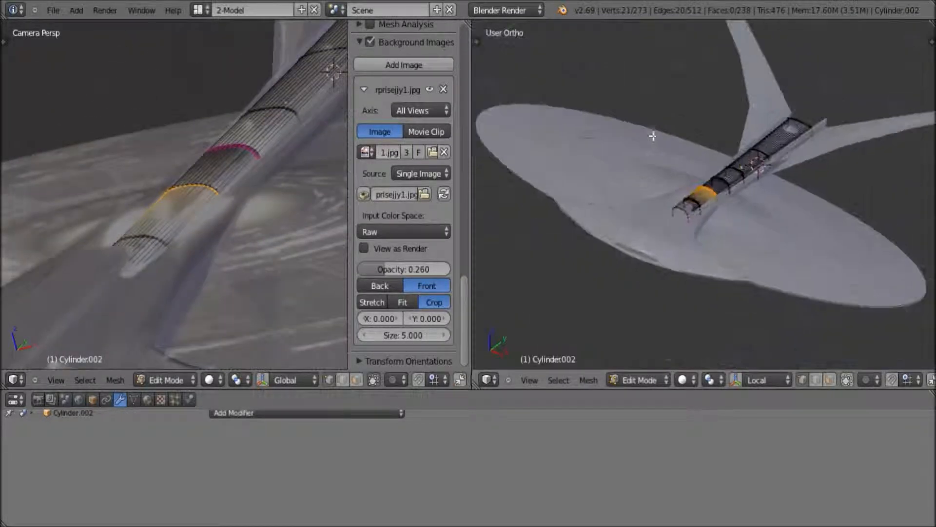
scroll(653, 136, down, 2)
scroll(248, 223, down, 4)
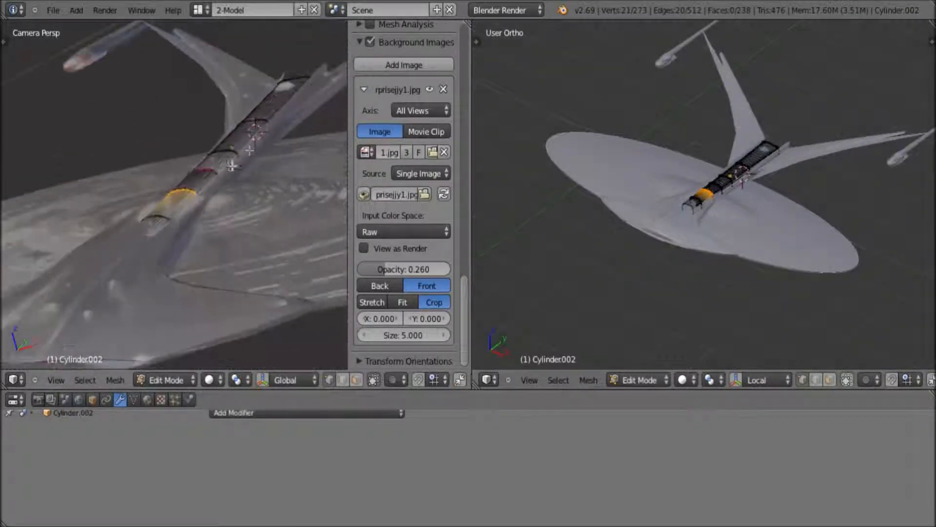
scroll(130, 238, down, 3)
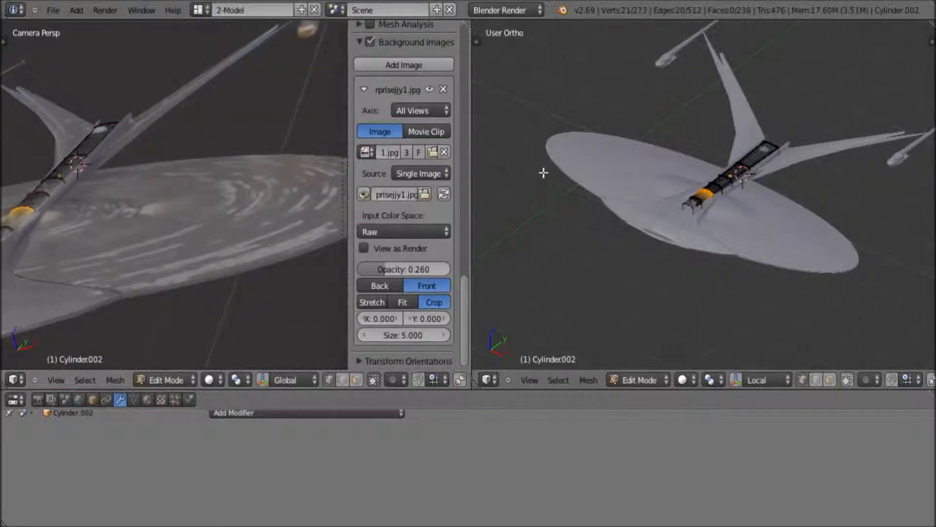
scroll(574, 188, up, 6)
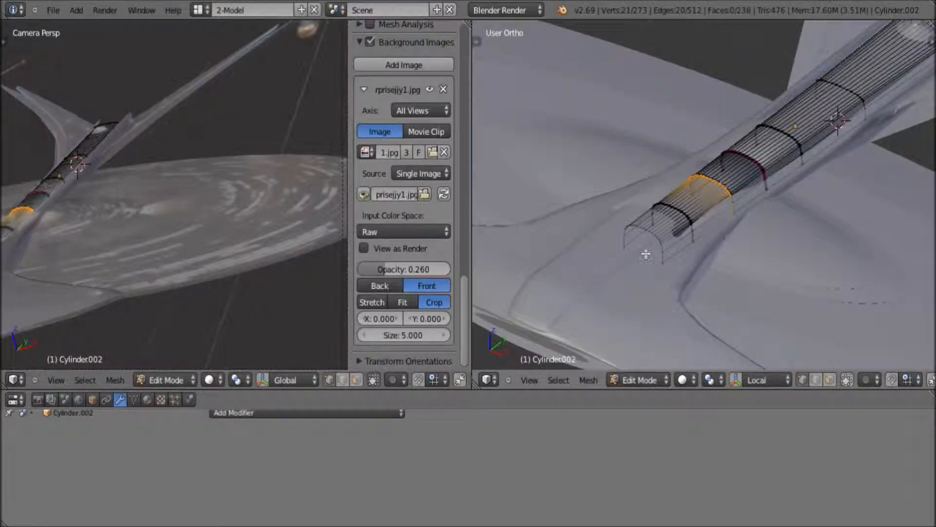
scroll(630, 246, up, 1)
scroll(161, 251, up, 6)
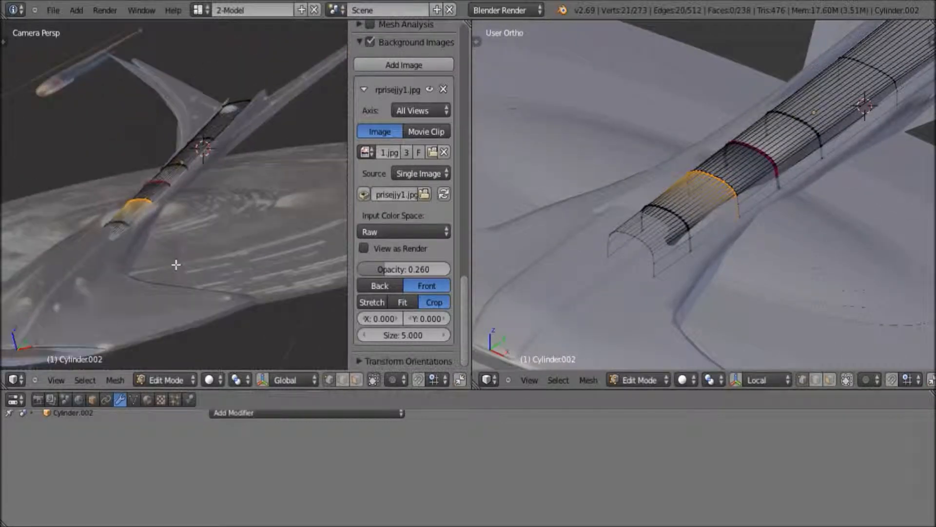
scroll(173, 219, down, 6)
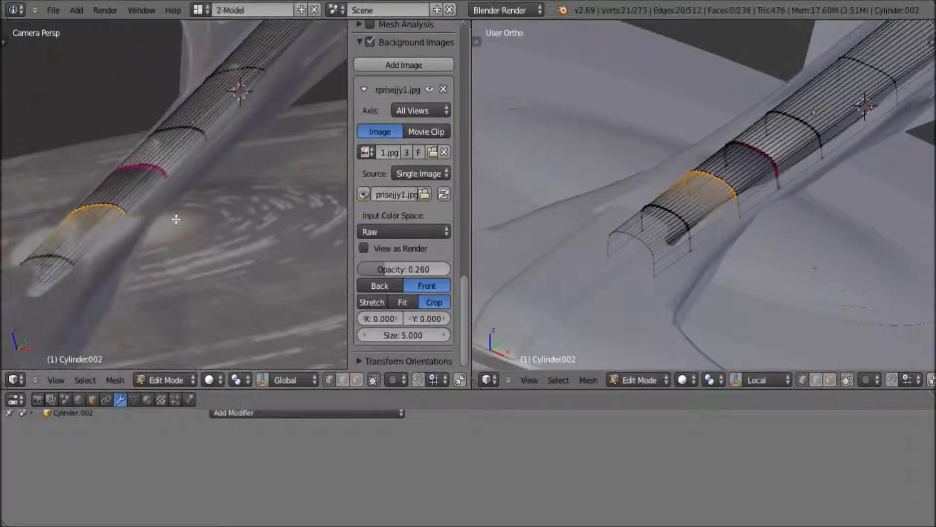
scroll(143, 244, down, 2)
scroll(143, 245, up, 2)
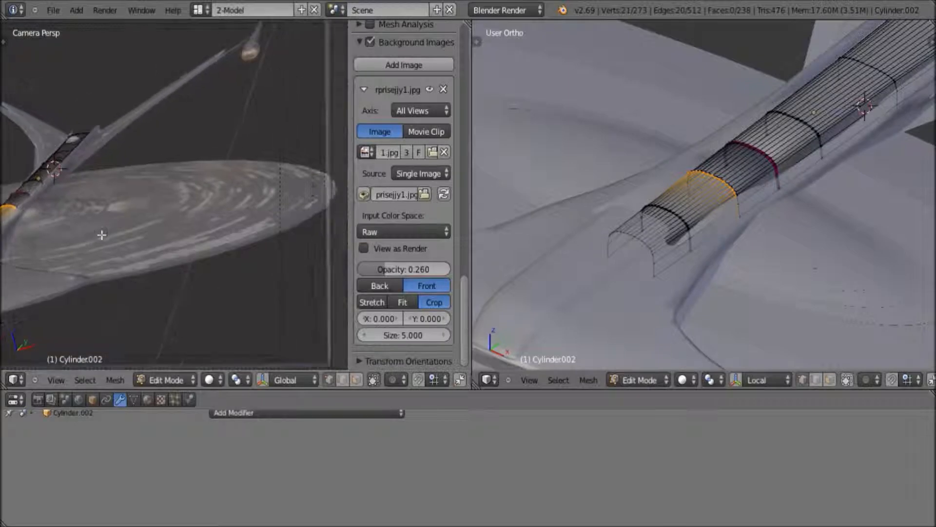
scroll(794, 184, down, 5)
scroll(784, 190, up, 8)
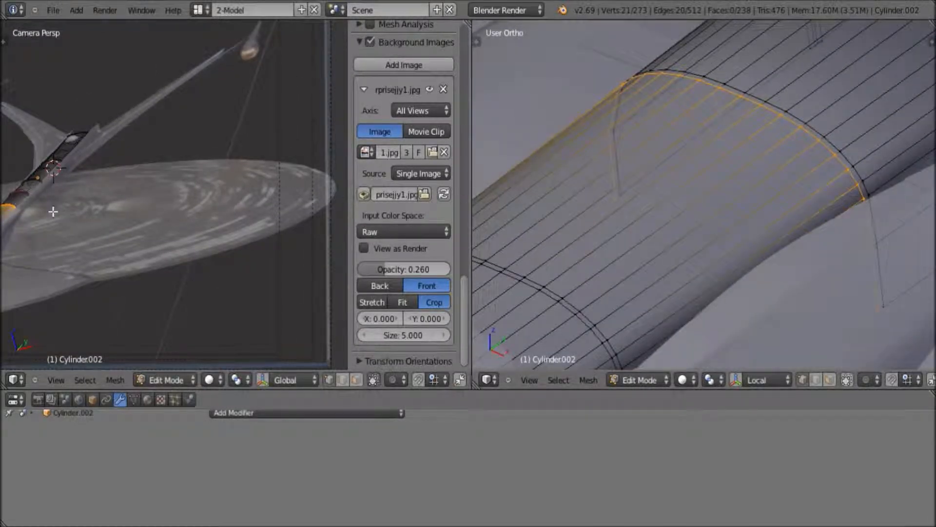
shift+middle_drag(54, 212, 76, 207)
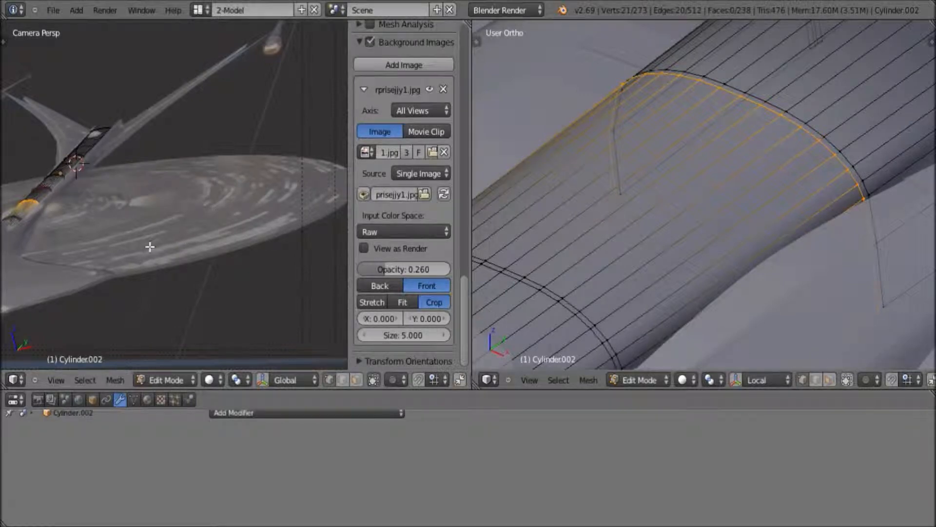
scroll(146, 251, up, 4)
scroll(223, 232, up, 3)
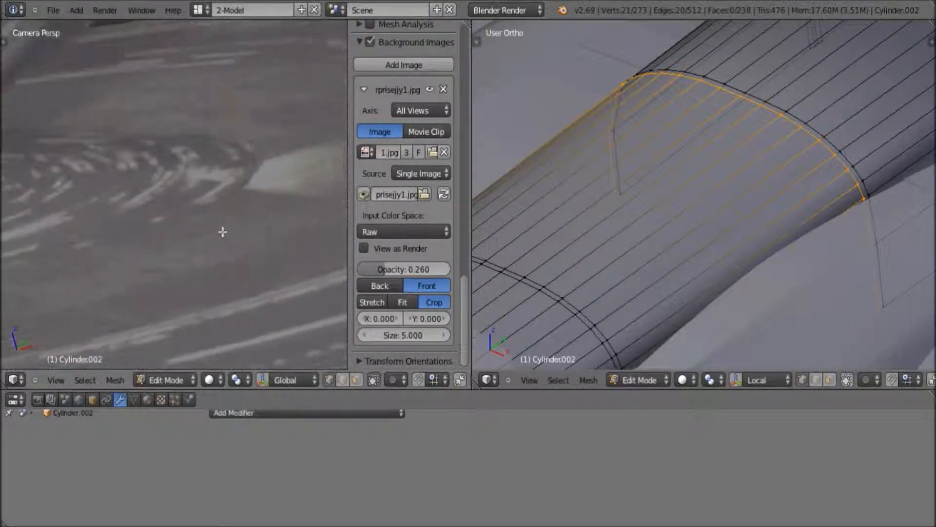
scroll(223, 232, down, 3)
scroll(244, 229, down, 3)
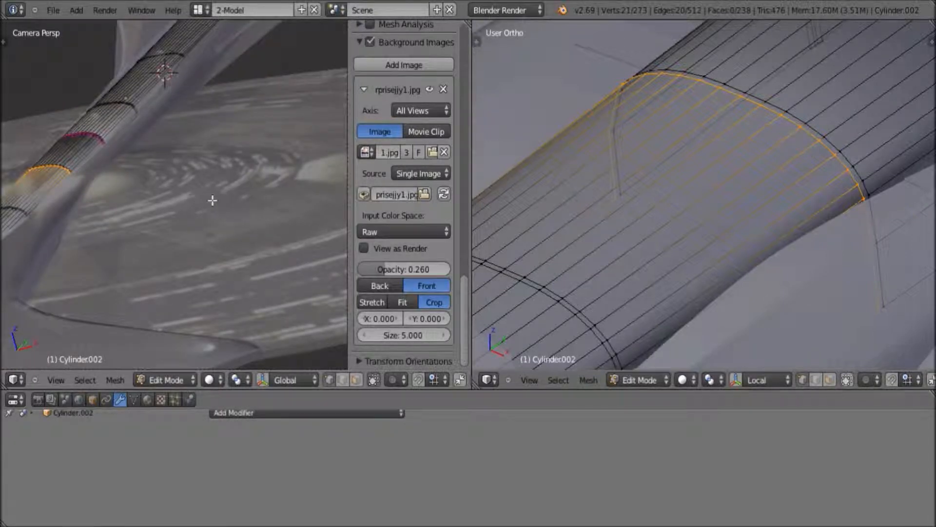
scroll(332, 196, down, 1)
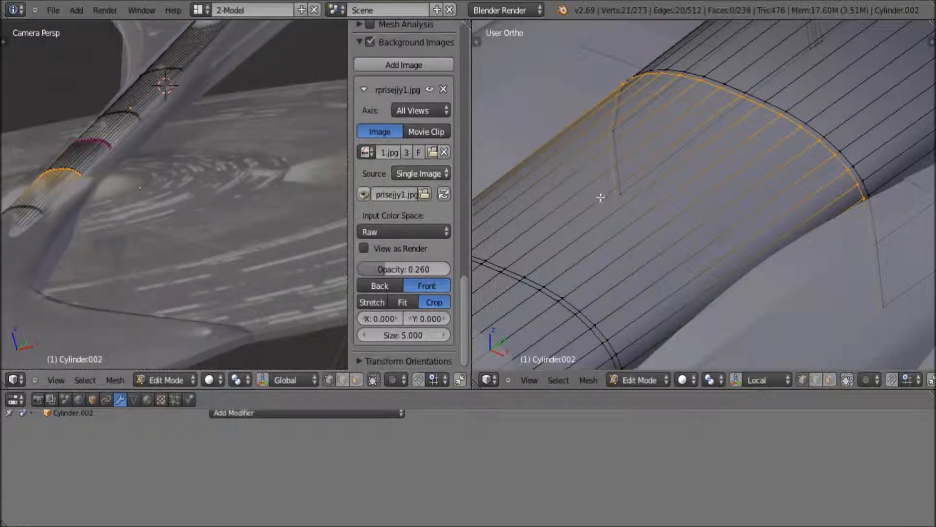
scroll(603, 196, down, 1)
scroll(680, 184, down, 3)
key(b)
drag(664, 144, 791, 249)
key(a)
key(b)
drag(665, 136, 699, 200)
drag(696, 131, 773, 217)
key(b)
drag(736, 155, 810, 258)
key(a)
- Box-select all vertices of the two closely spaced rings midway along the dark forward section
key(b)
drag(668, 139, 705, 211)
key(b)
drag(706, 137, 749, 197)
key(b)
key(b)
drag(734, 163, 800, 261)
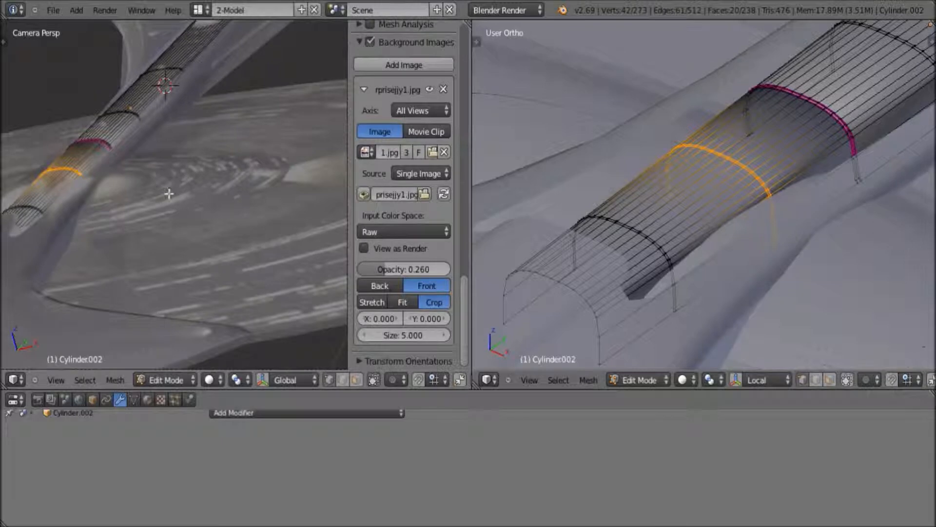
- Extrude the two selected rings midway along the dark forward section into a narrow band and scale it slightly inward in the right side view
scroll(719, 210, up, 3)
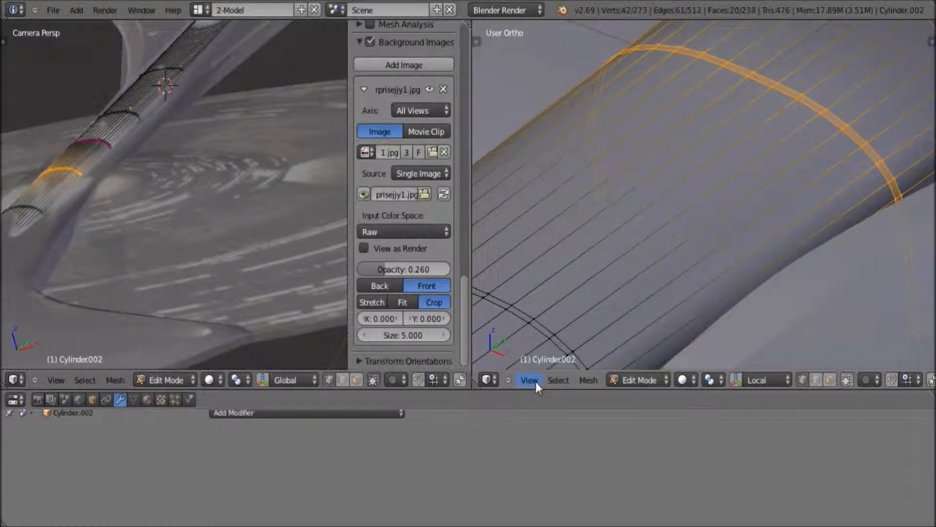
click(529, 380)
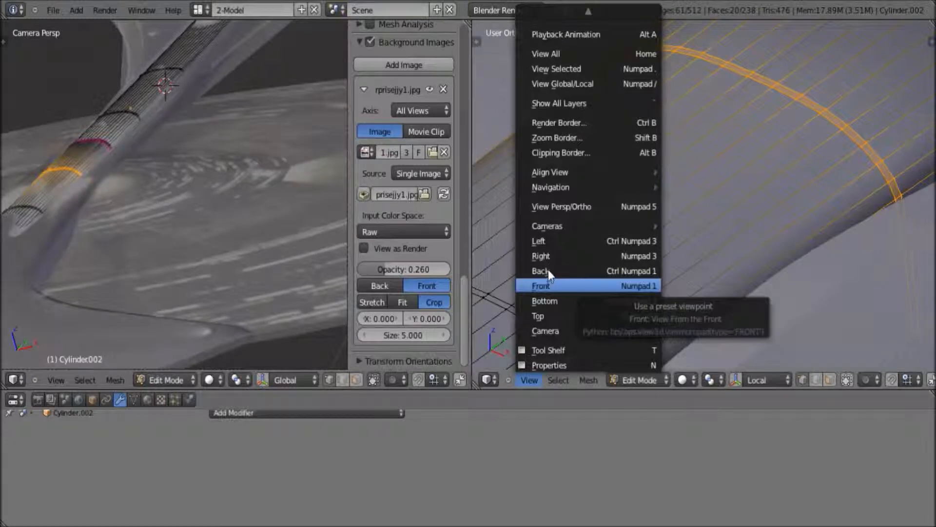
key(Escape)
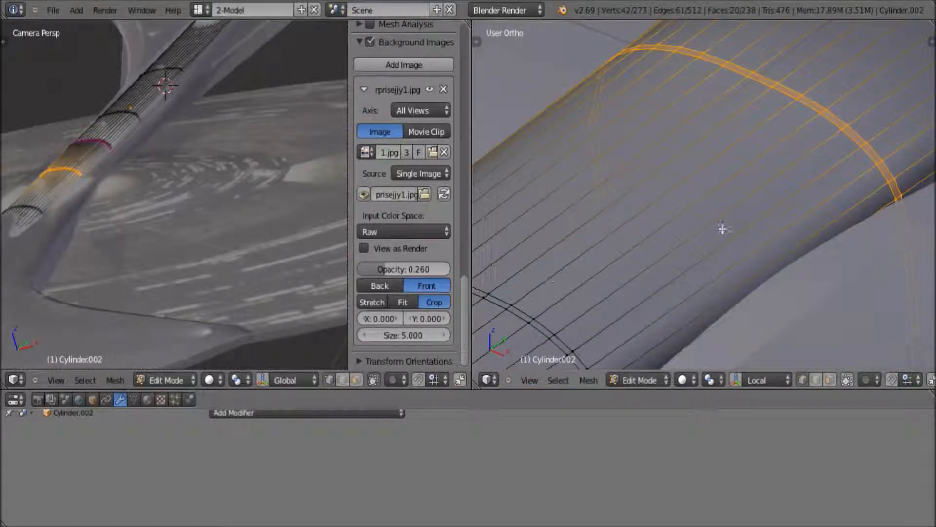
key(KP_3)
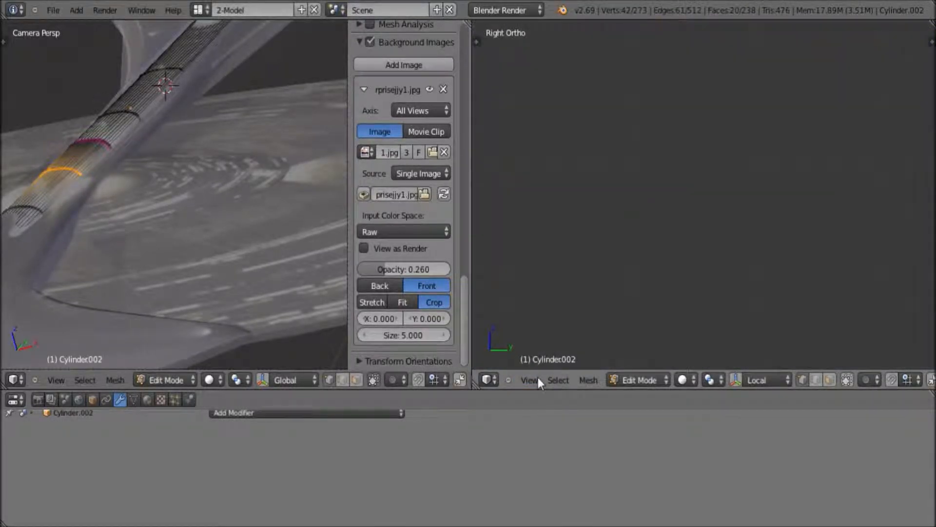
key(KP_Decimal)
scroll(677, 216, up, 12)
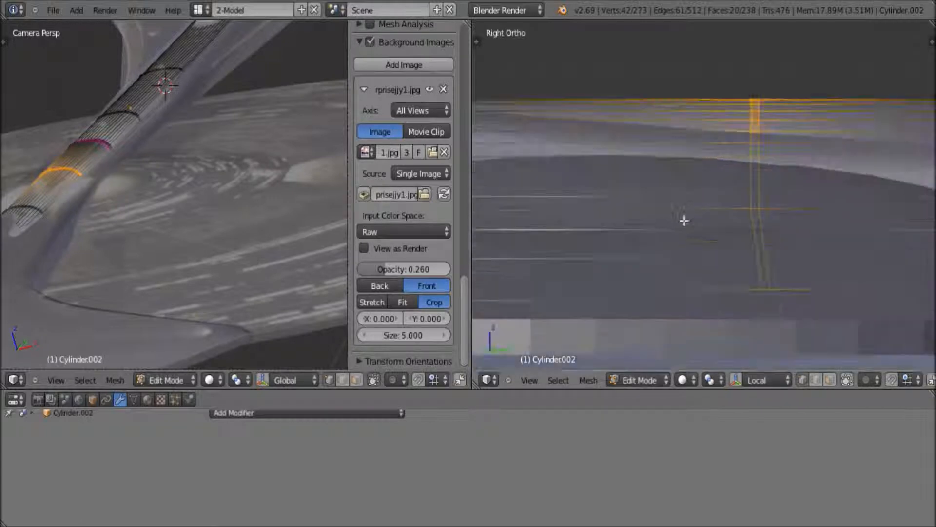
shift+middle_drag(853, 209, 702, 238)
scroll(703, 237, down, 4)
scroll(721, 222, up, 2)
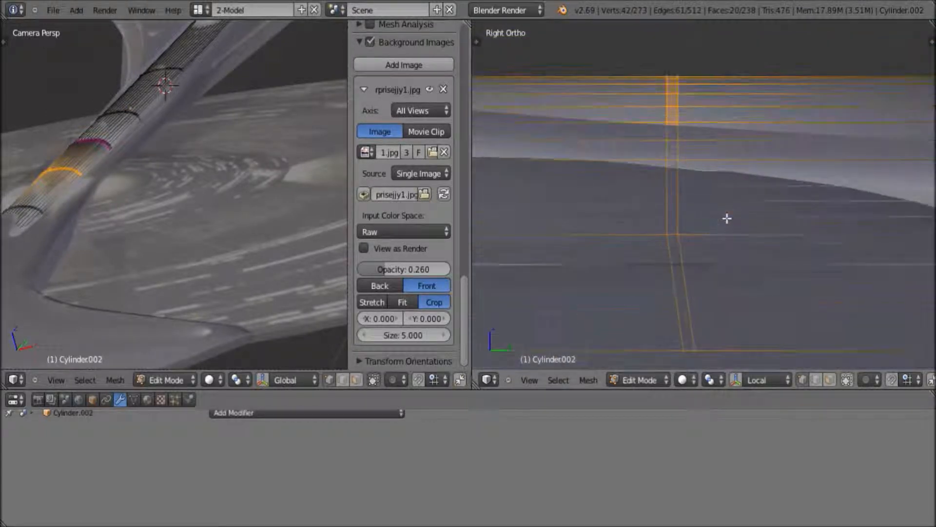
key(e)
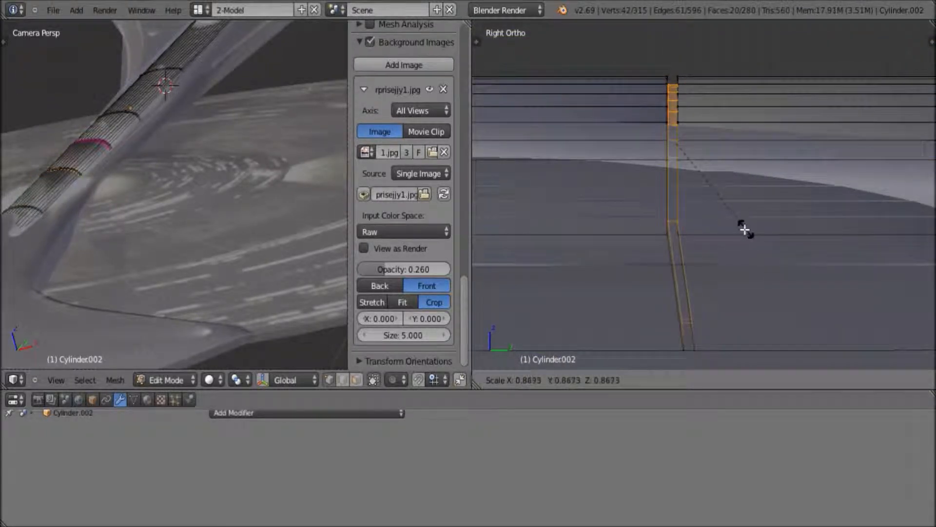
key(x)
click(765, 236)
- Scale the extruded band along the global X axis by about 1.15 and clear the selection
scroll(723, 202, up, 3)
key(s)
key(x)
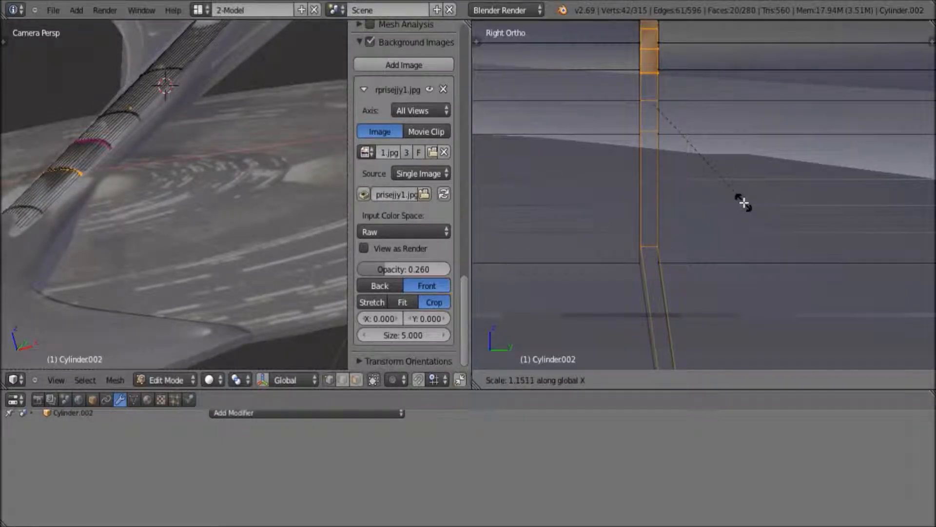
click(743, 203)
key(a)
- Examine the ringed hull cylinder and the surrounding hull and nacelle struts against the reference photo in both views
scroll(742, 202, down, 10)
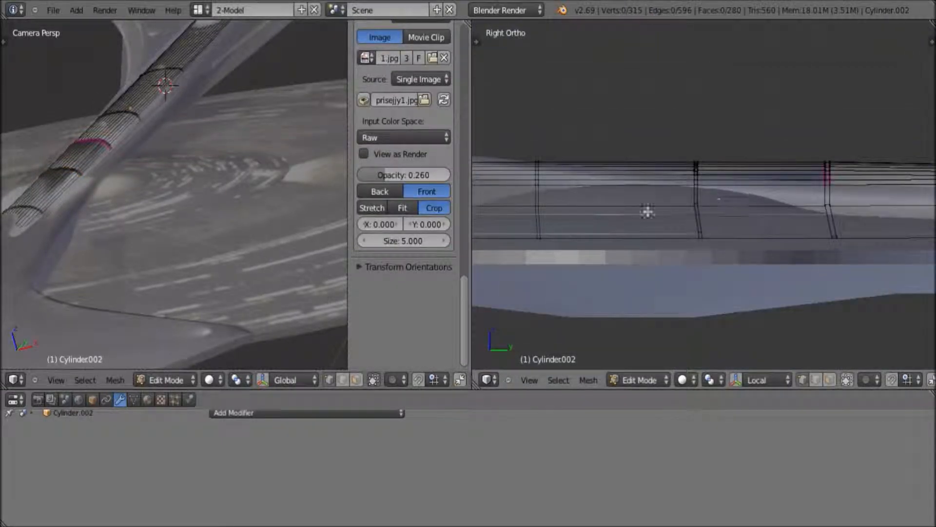
scroll(717, 199, down, 3)
scroll(249, 234, down, 2)
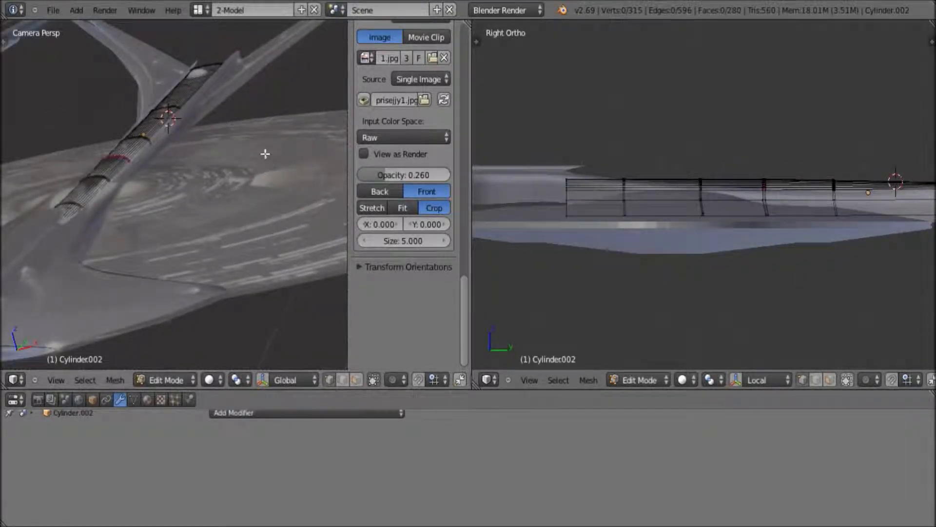
scroll(154, 208, down, 2)
shift+middle_drag(153, 208, 221, 247)
scroll(730, 211, down, 1)
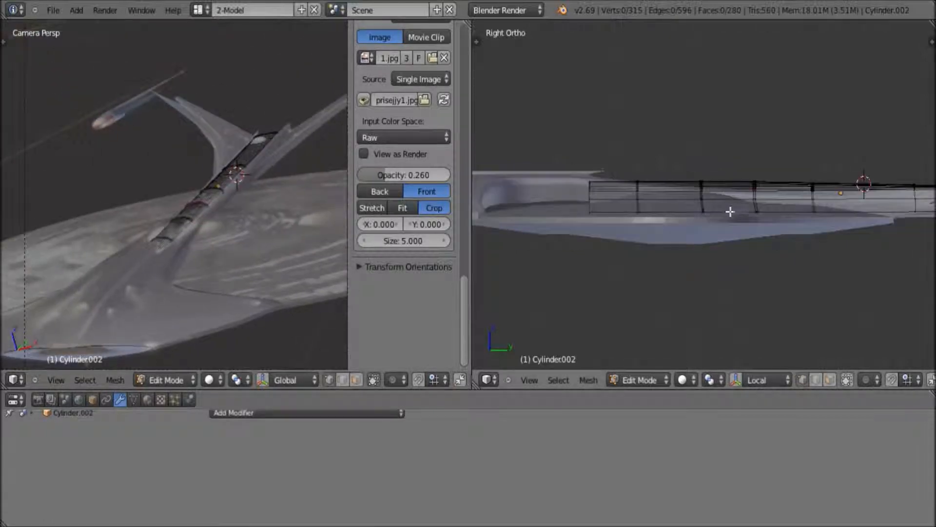
middle_drag(721, 184, 619, 225)
scroll(785, 273, up, 4)
scroll(777, 265, up, 2)
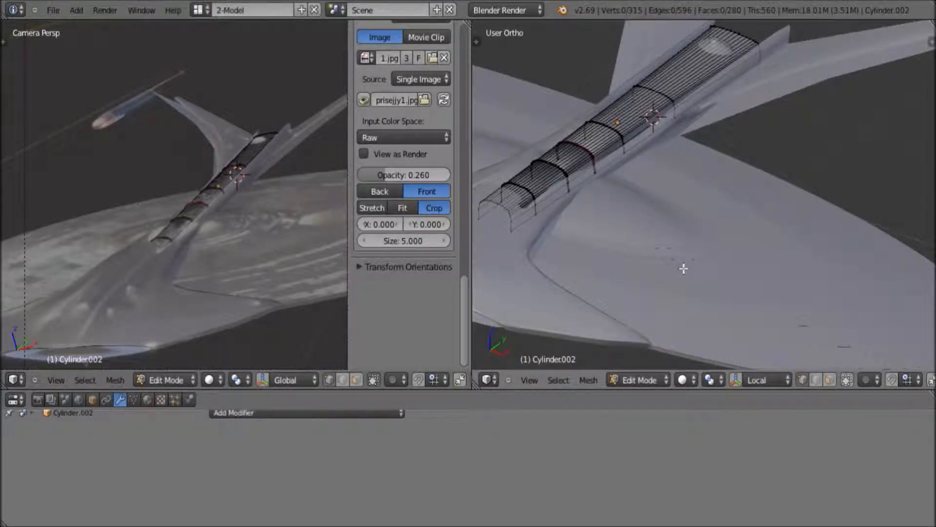
shift+middle_drag(628, 212, 625, 212)
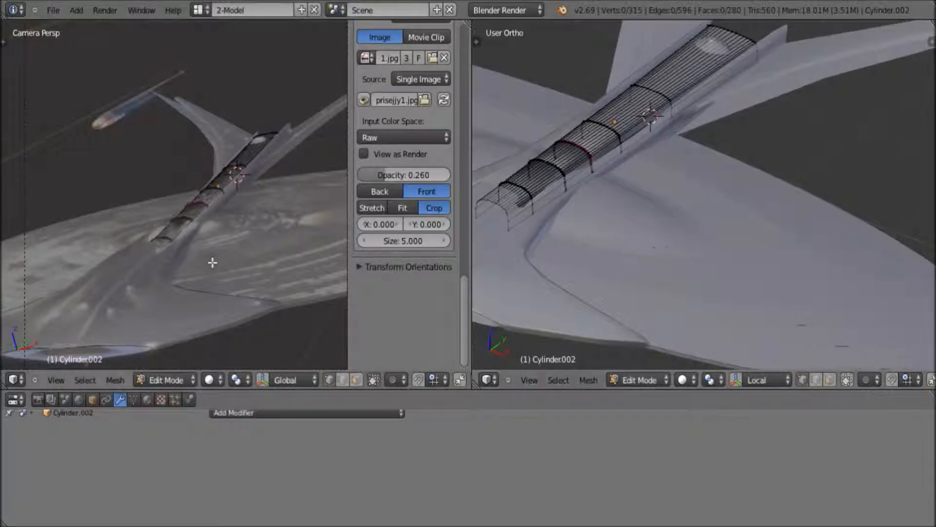
scroll(721, 192, down, 2)
scroll(636, 237, up, 6)
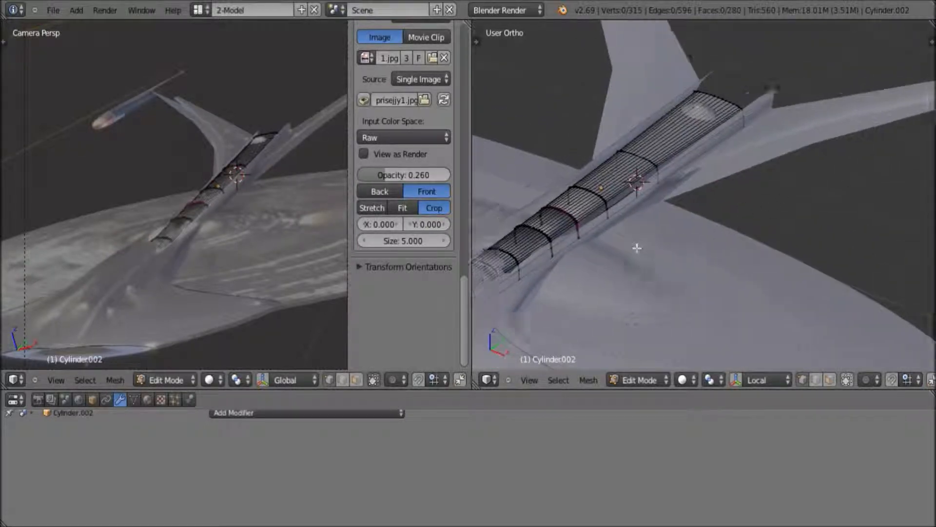
scroll(637, 341, down, 3)
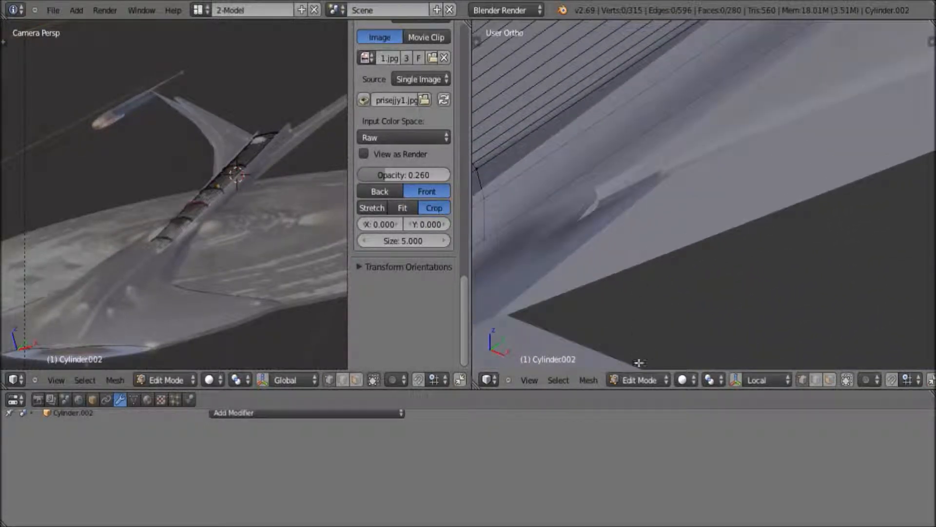
- Leave the cylinder's Edit Mode, select the Plane.002 hull and strut mesh, and open it in Edit Mode
click(664, 381)
click(659, 365)
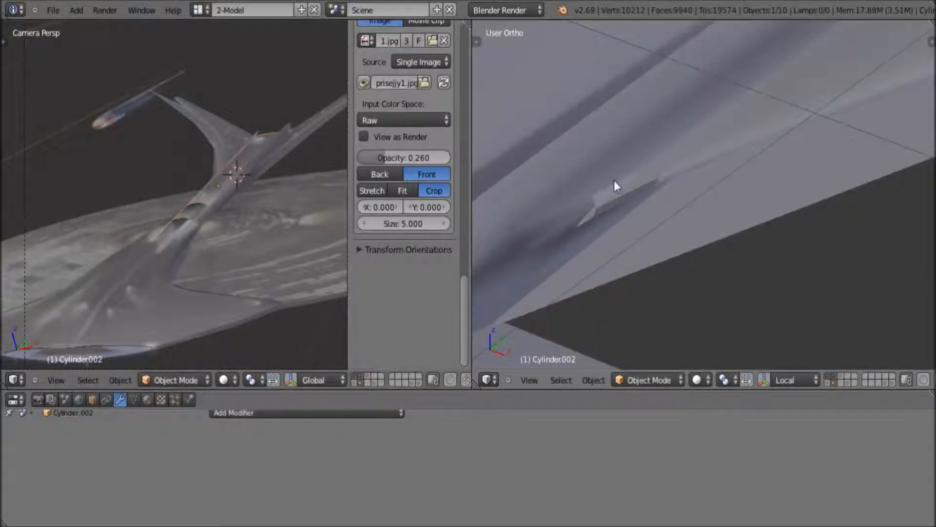
right_click(585, 173)
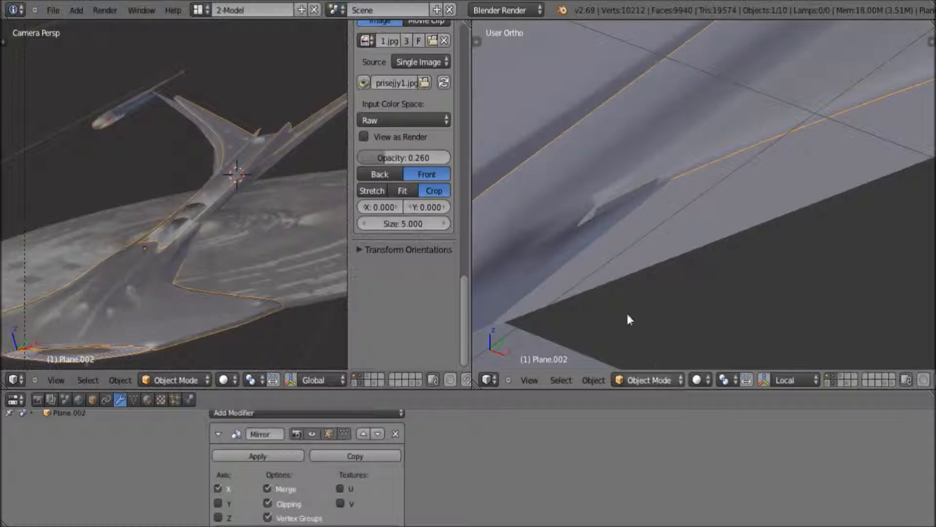
scroll(637, 196, down, 1)
scroll(640, 197, down, 5)
scroll(678, 200, up, 3)
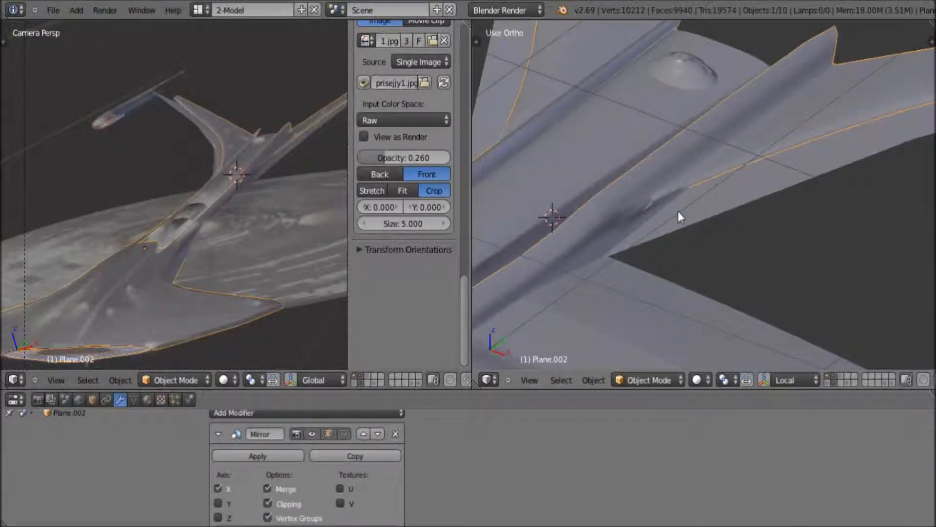
scroll(662, 215, up, 3)
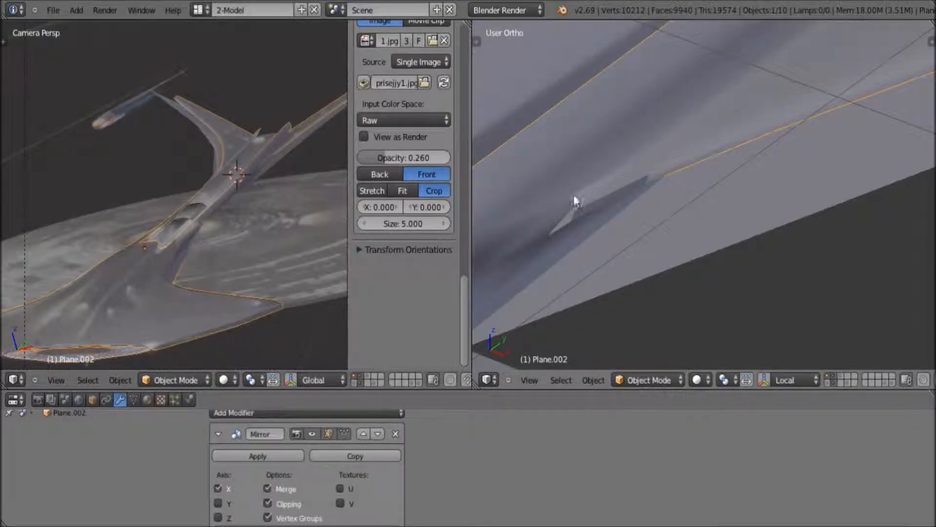
scroll(567, 221, up, 2)
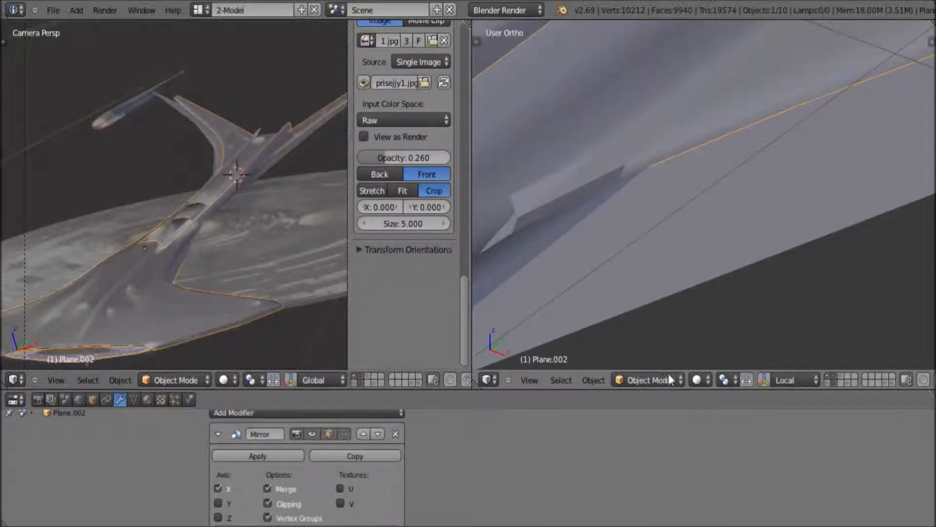
click(676, 381)
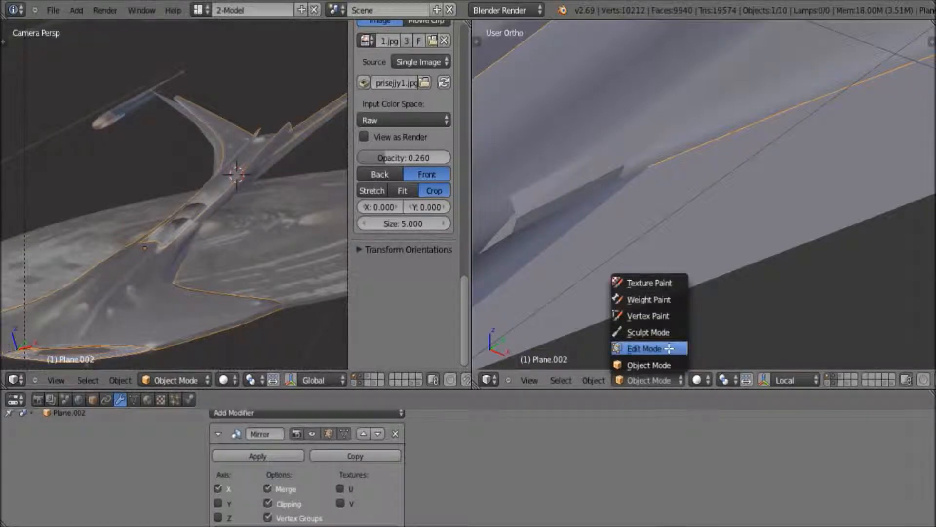
- Adjust the position of the vertex at the forward root of the nacelle strut, beside the hull ridge
middle_drag(606, 194, 724, 322)
scroll(725, 322, down, 2)
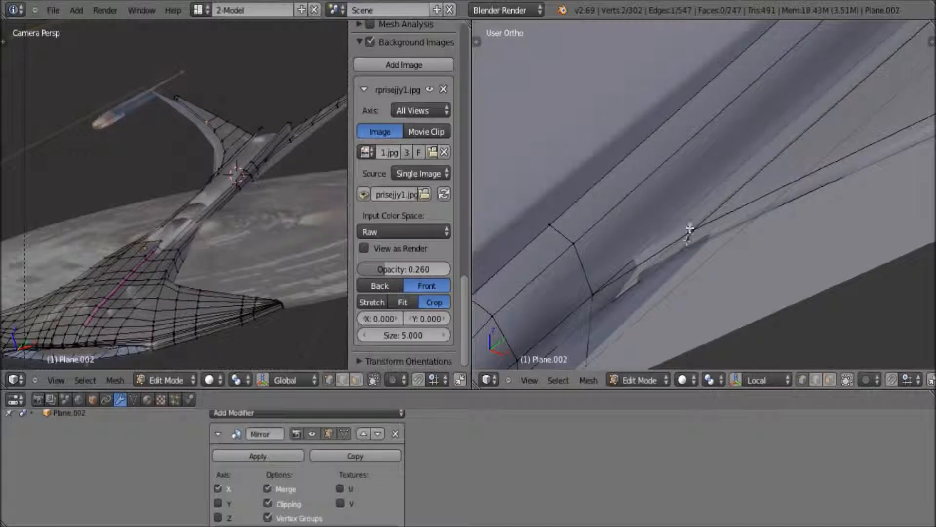
right_click(691, 229)
scroll(683, 237, down, 1)
key(g)
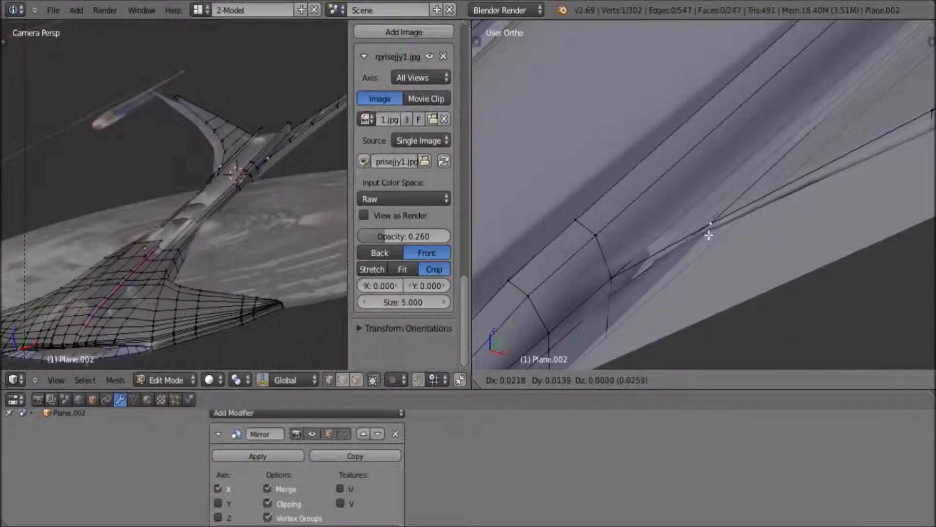
click(798, 253)
middle_drag(798, 254, 788, 230)
shift+middle_drag(814, 296, 675, 118)
middle_drag(723, 213, 737, 240)
shift+middle_drag(608, 238, 752, 291)
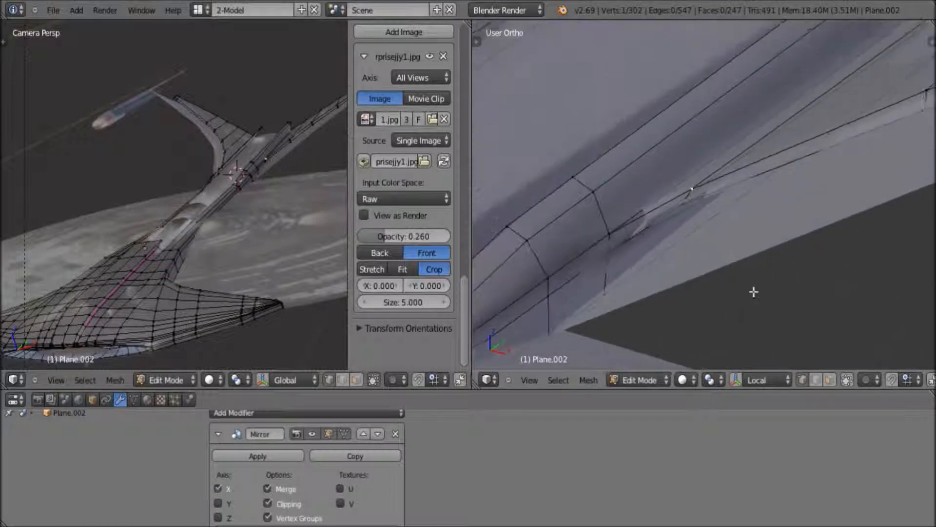
right_click(616, 233)
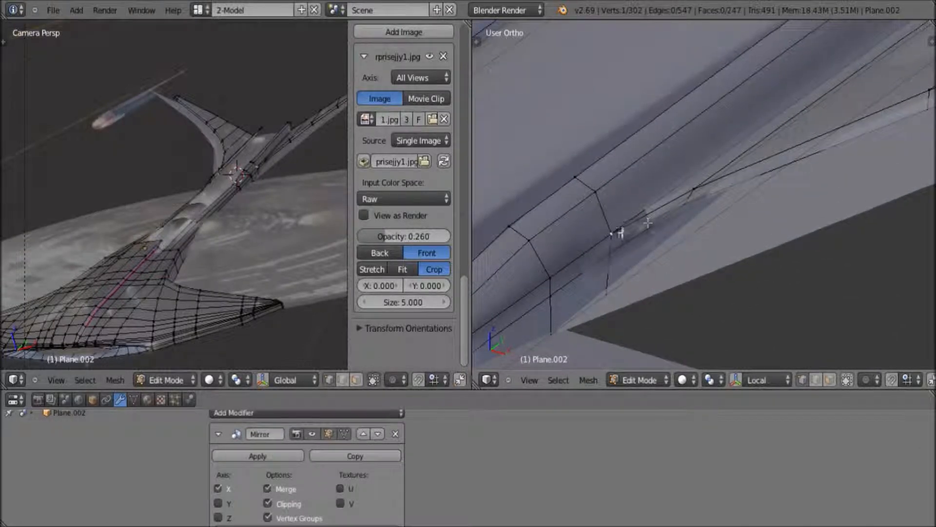
shift+middle_drag(639, 219, 575, 243)
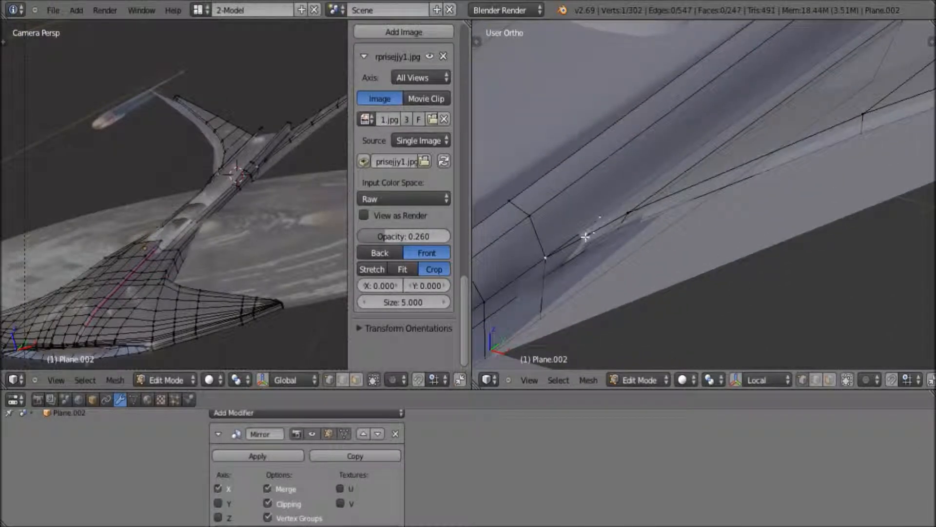
key(g)
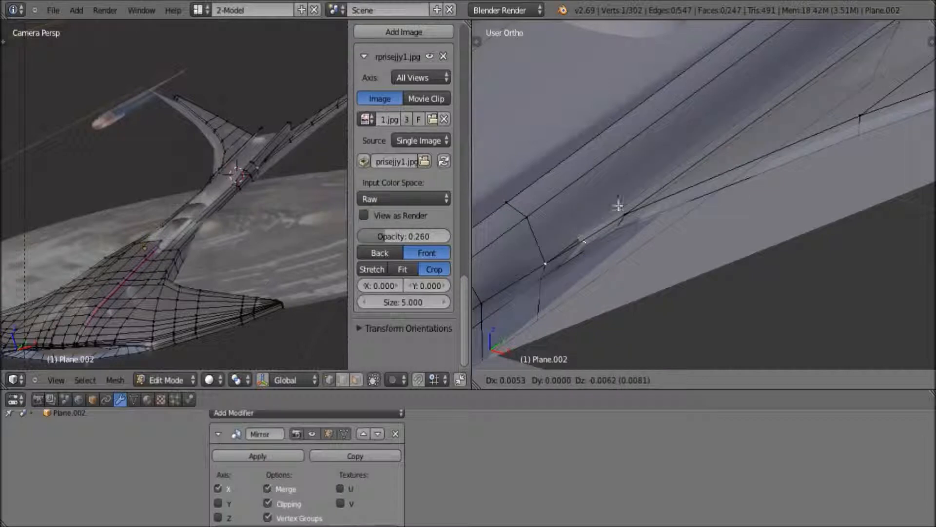
right_click(662, 343)
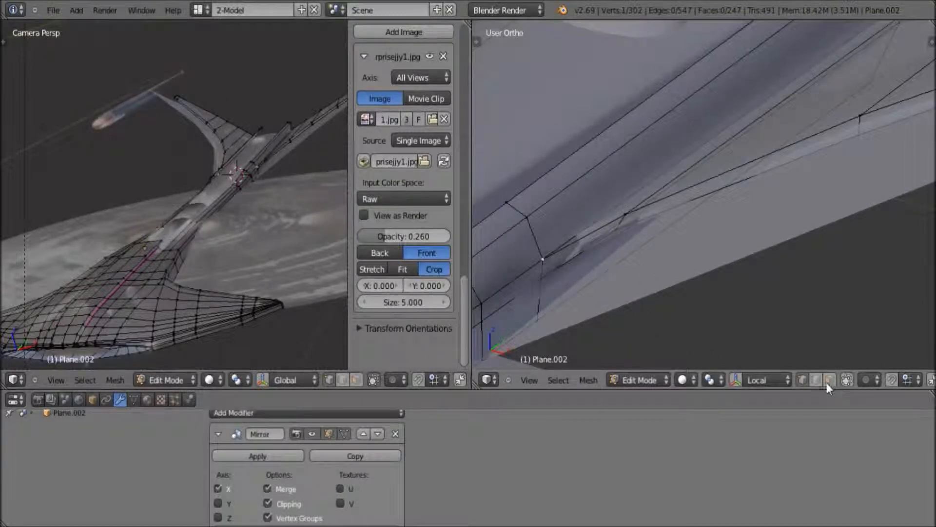
- Switch to edge selection and select the long edge along the foot of the hull ridge above the nacelle strut
click(816, 380)
right_click(648, 189)
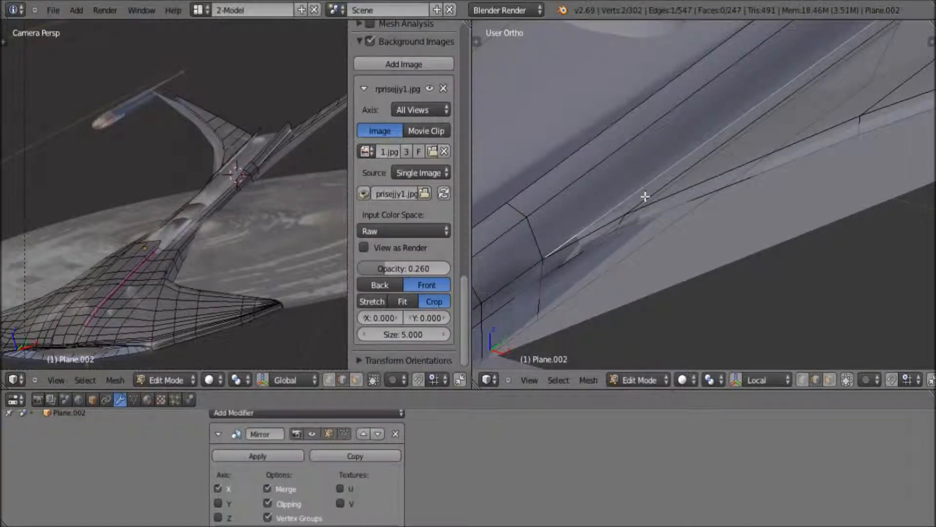
scroll(673, 205, down, 3)
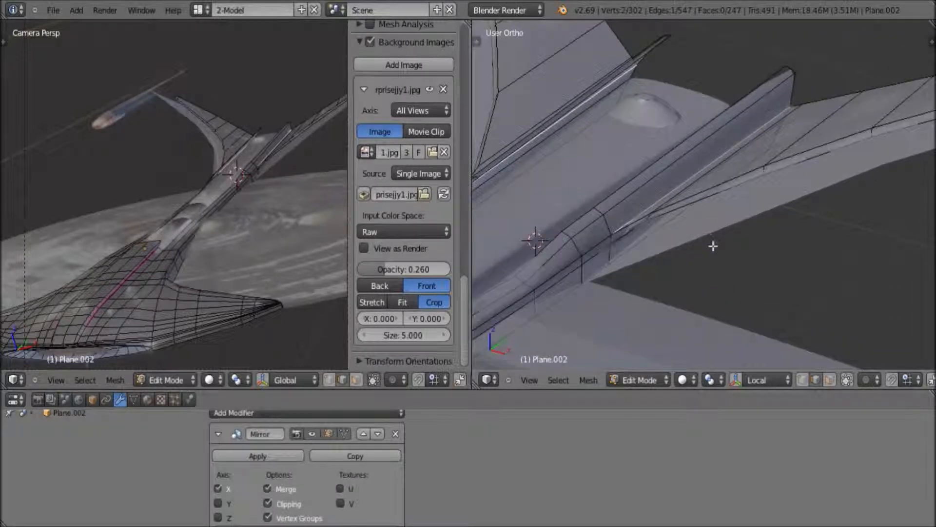
scroll(713, 244, up, 3)
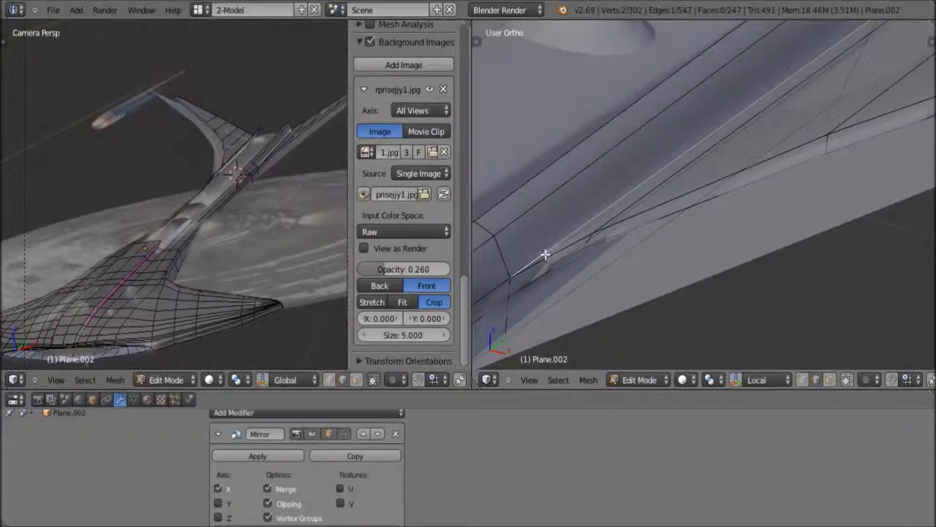
scroll(550, 258, down, 2)
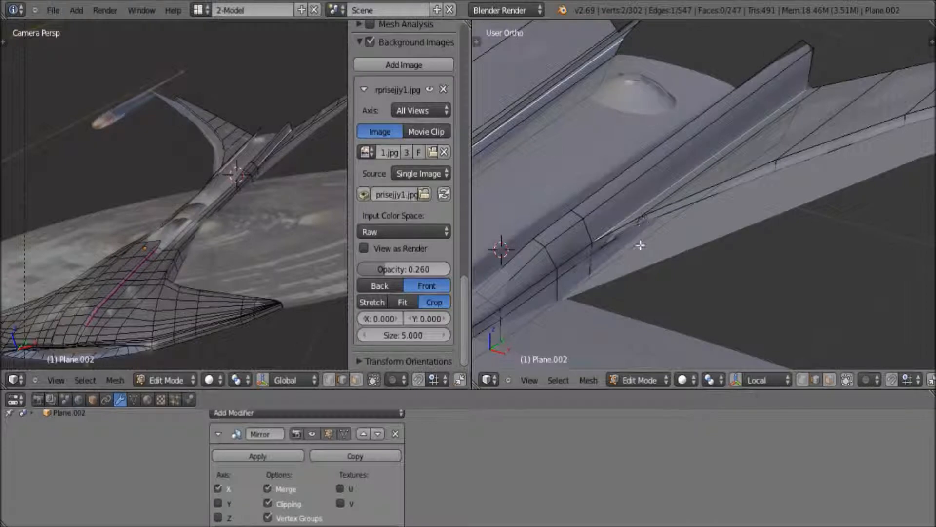
scroll(639, 245, up, 2)
scroll(648, 179, up, 1)
key(a)
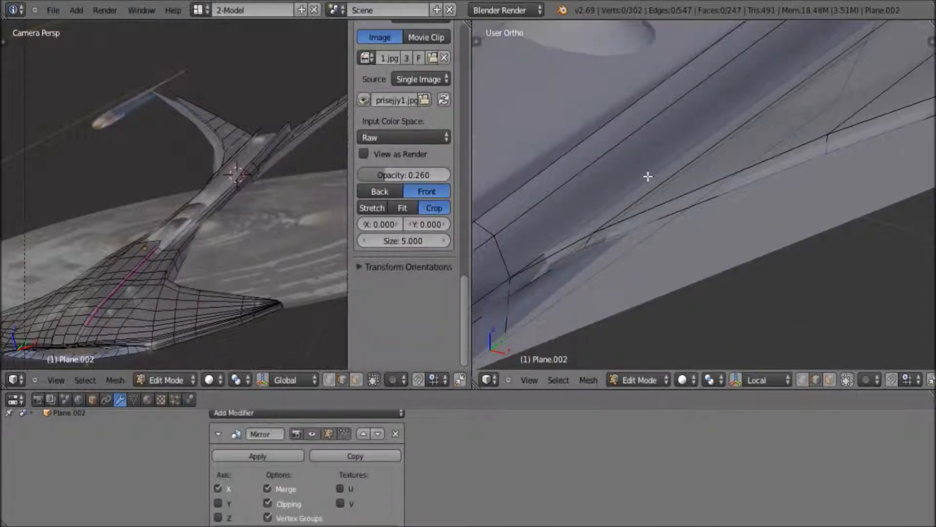
right_click(648, 181)
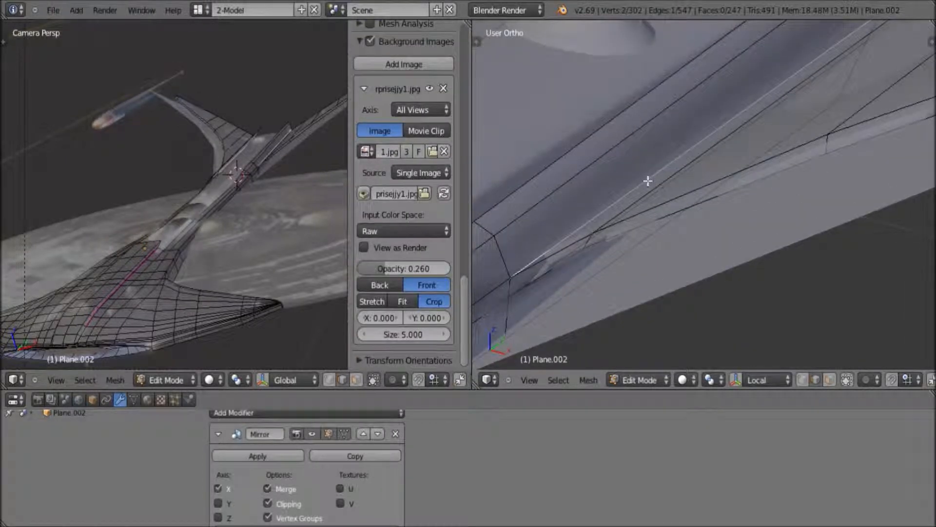
mouse_move(620, 253)
middle_down()
mouse_move(580, 273)
mouse_move(623, 228)
mouse_move(619, 242)
middle_up()
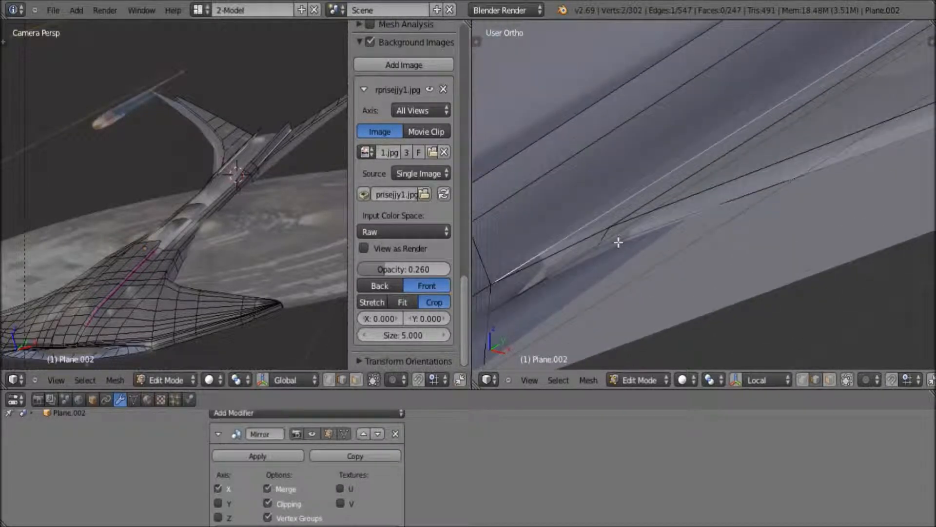
- Try moving the ridge's foot edge and the neighbouring edges at the nacelle strut's forward root to test how they connect
key(g)
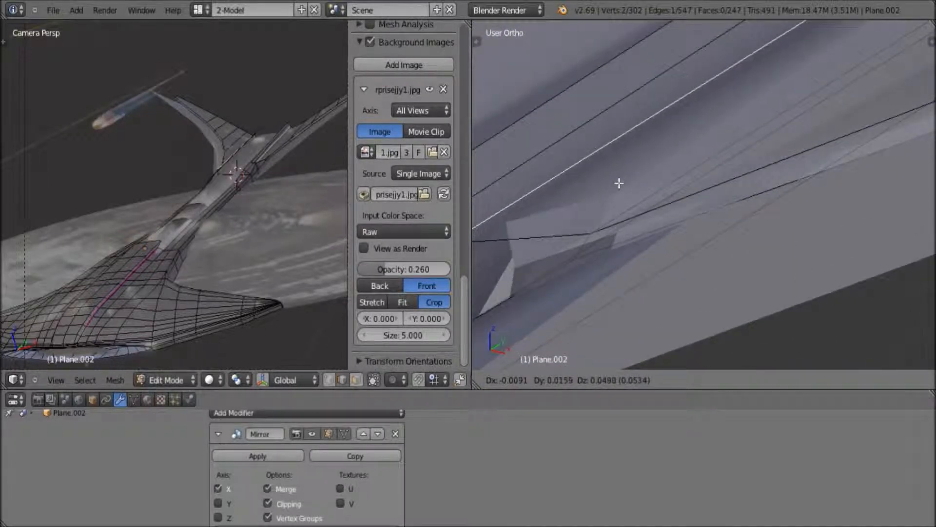
right_click(604, 244)
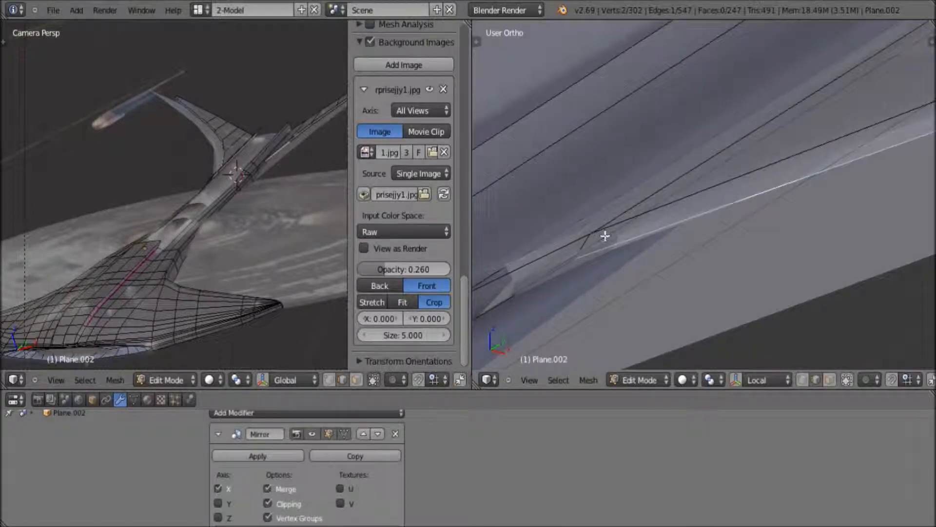
key(g)
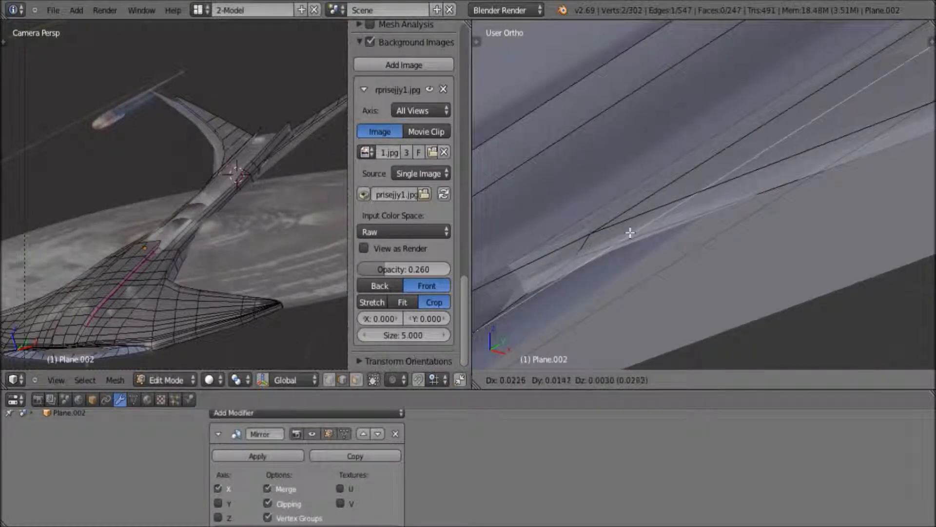
right_click(631, 233)
scroll(630, 231, down, 3)
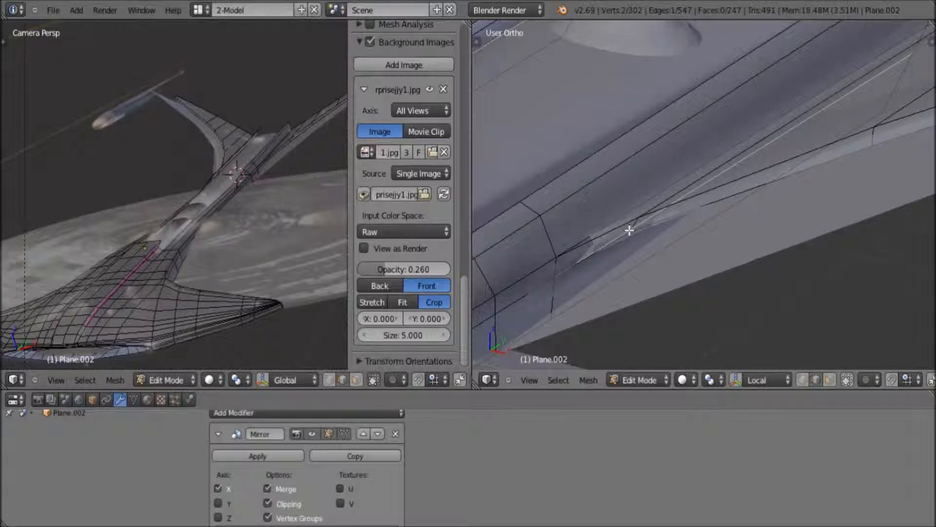
scroll(630, 230, down, 2)
key(g)
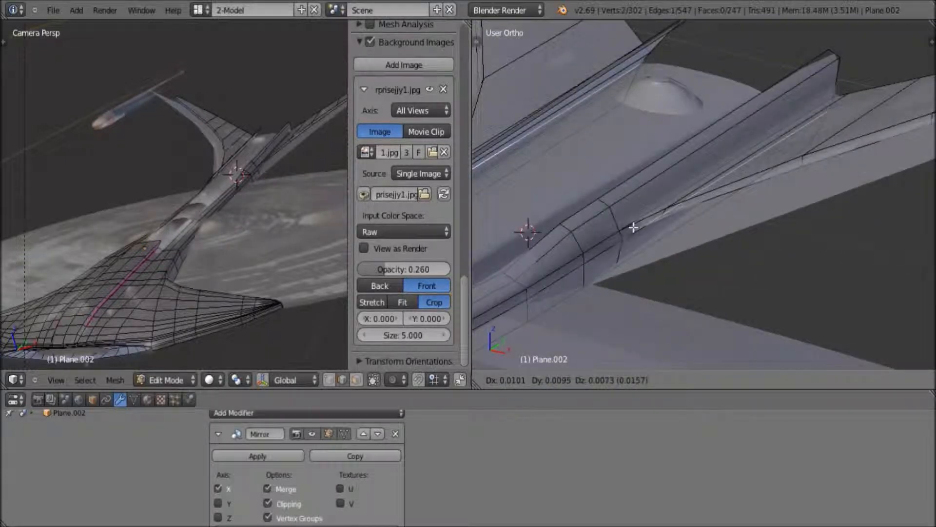
click(637, 234)
- Try deleting the long edge at the strut's root beneath the hull ridge, and undo the deletion
scroll(636, 236, up, 6)
scroll(617, 241, down, 3)
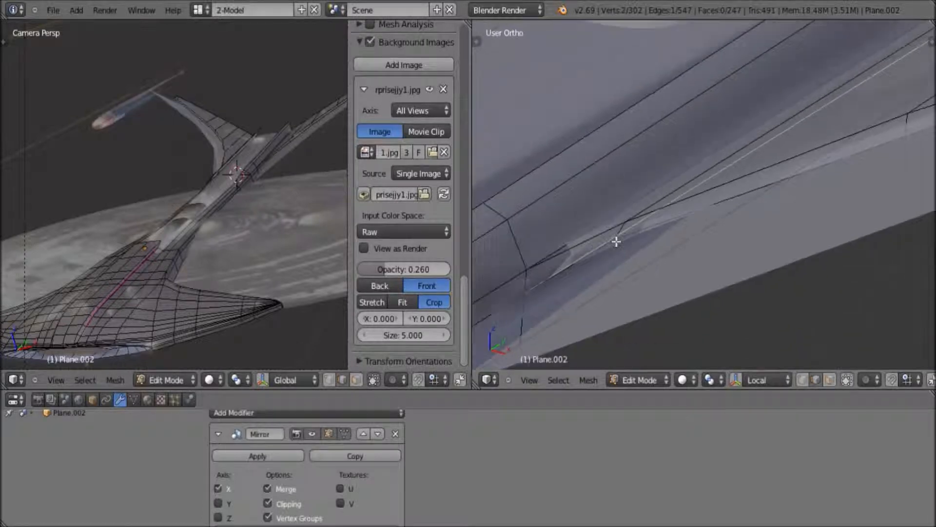
key(x)
click(600, 259)
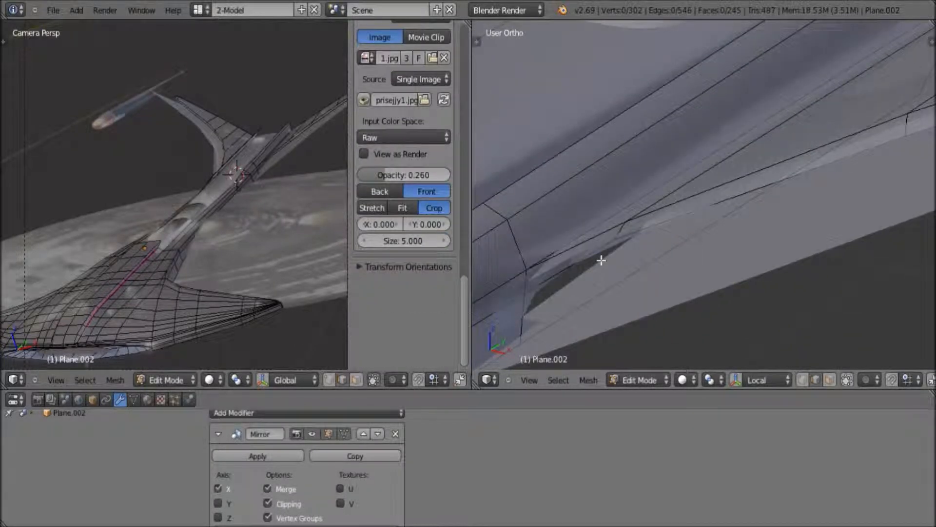
click(659, 383)
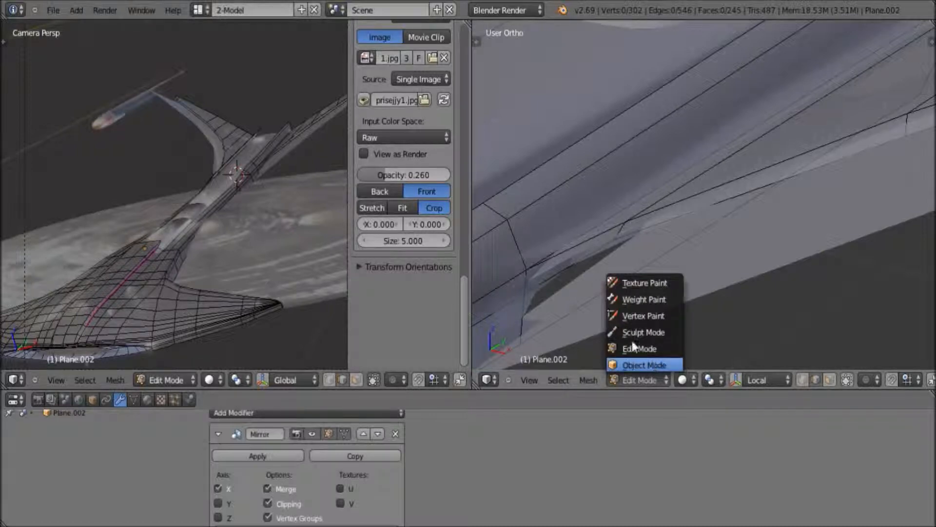
click(654, 365)
click(671, 379)
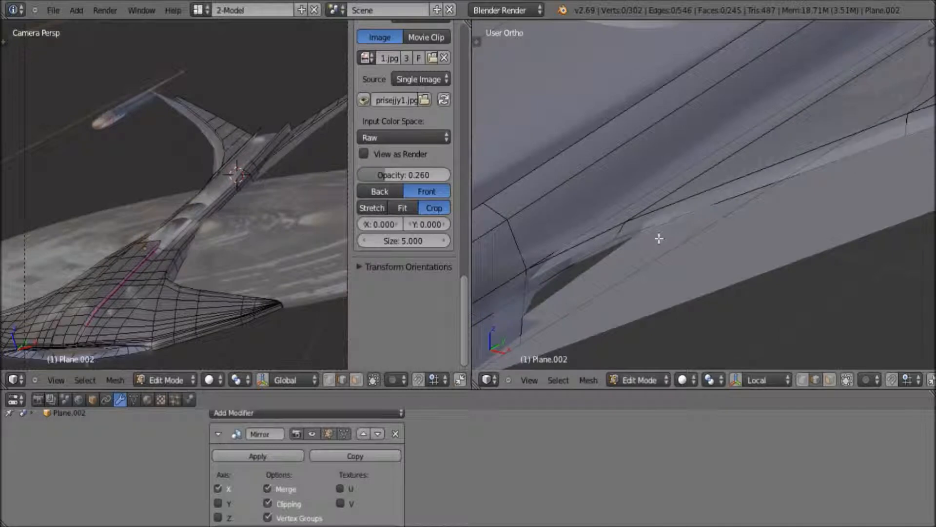
key(ctrl+z)
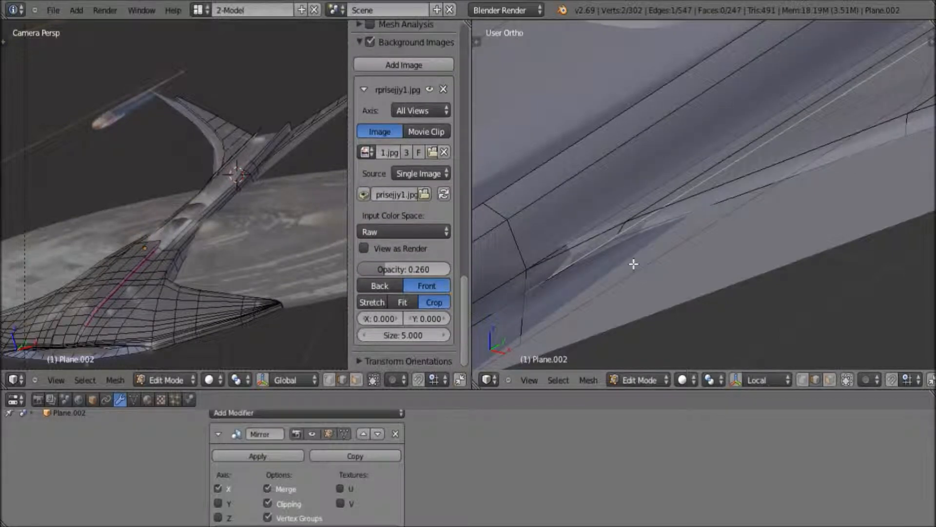
key(ctrl+z)
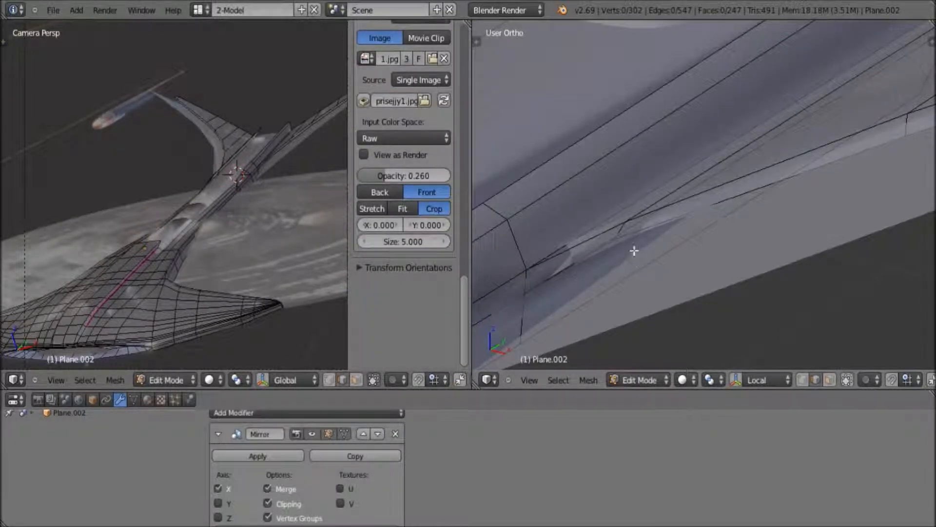
- Try deleting the long edge along the foot of the hull ridge, and undo the deletion
right_click(534, 255)
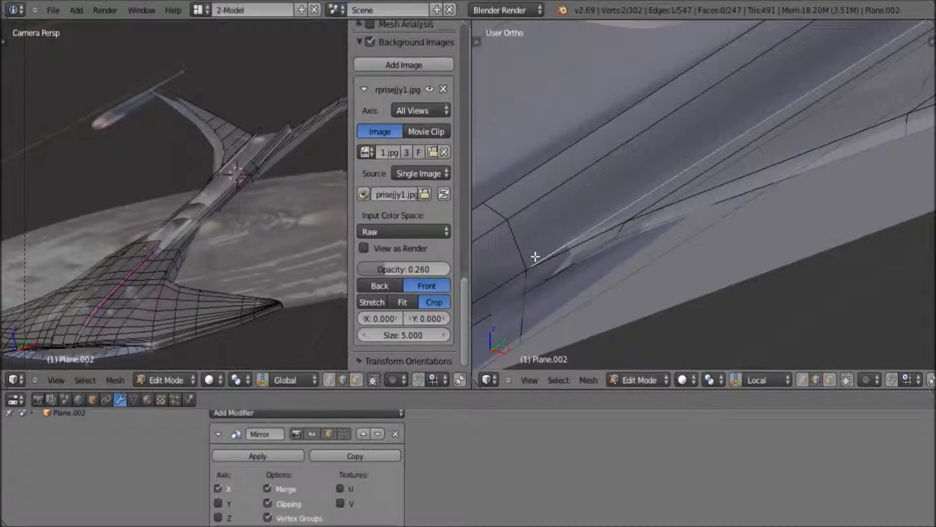
key(x)
click(534, 257)
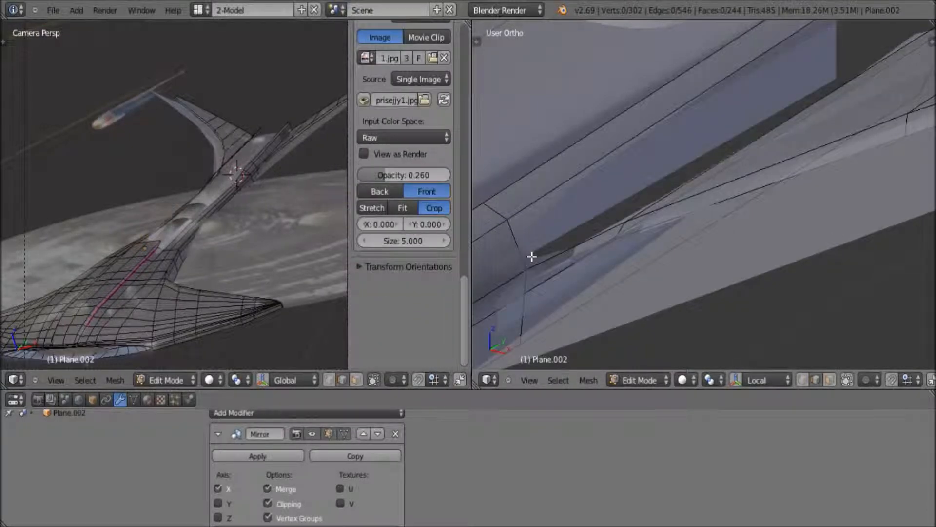
scroll(648, 213, down, 2)
key(ctrl+z)
scroll(746, 195, up, 2)
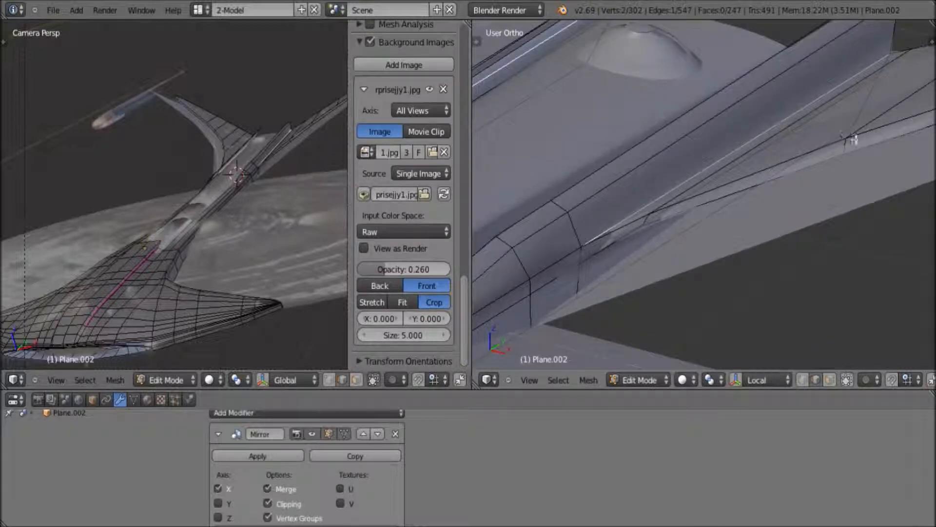
- Delete the short lower edge running from the hull side to the nacelle strut's forward root
scroll(856, 140, up, 1)
middle_drag(857, 140, 844, 128)
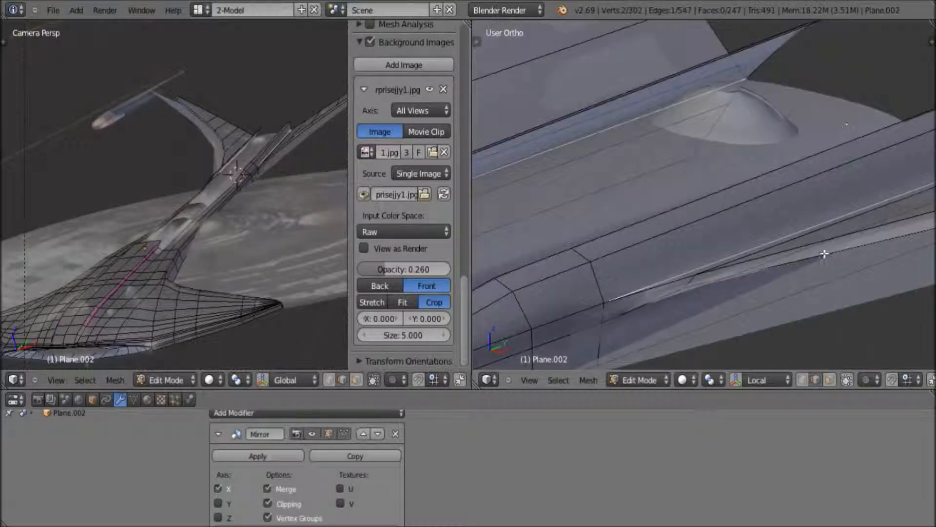
shift+middle_drag(825, 255, 771, 184)
scroll(771, 204, up, 4)
middle_drag(647, 183, 735, 203)
scroll(716, 192, down, 3)
scroll(654, 210, up, 5)
scroll(624, 182, up, 1)
right_click(613, 190)
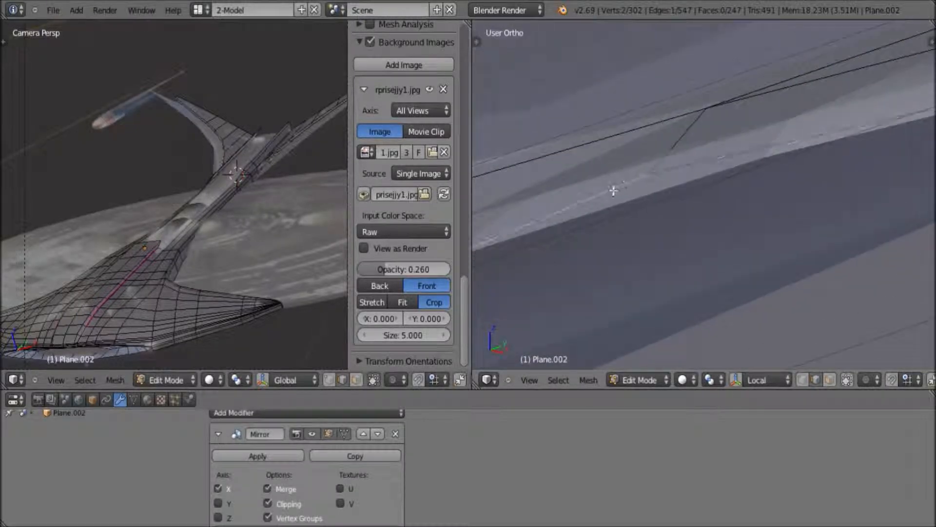
scroll(612, 192, down, 3)
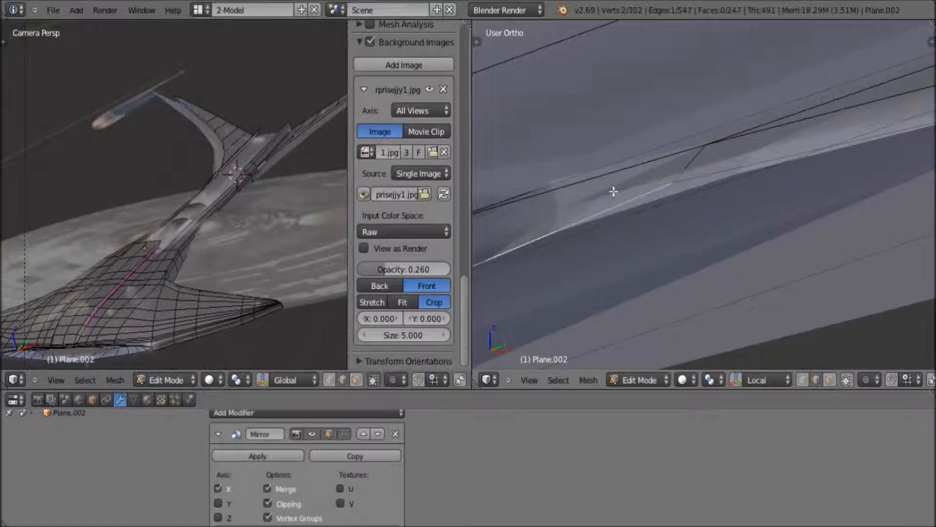
scroll(613, 191, down, 2)
key(x)
click(593, 175)
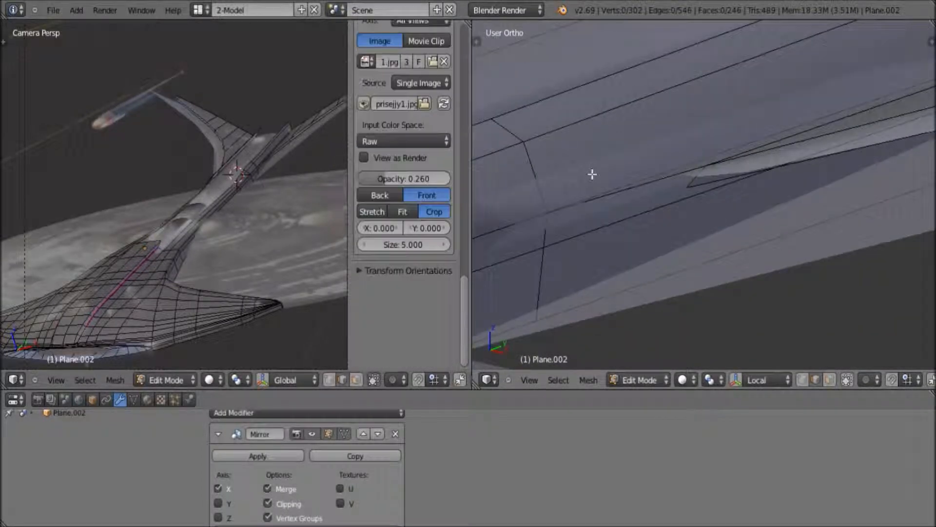
- Switch to Object Mode and examine the smoothed surface where the nacelle strut meets the hull ridge
click(662, 376)
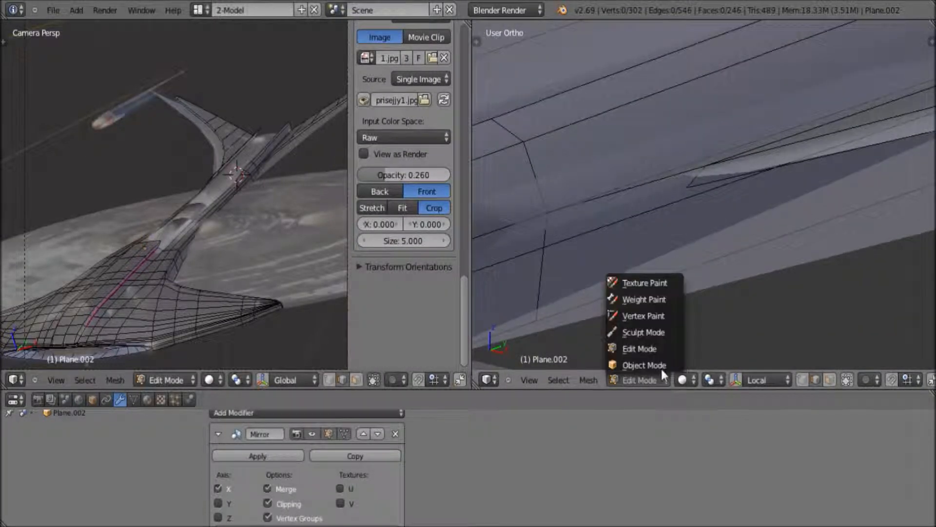
click(661, 365)
scroll(698, 209, down, 3)
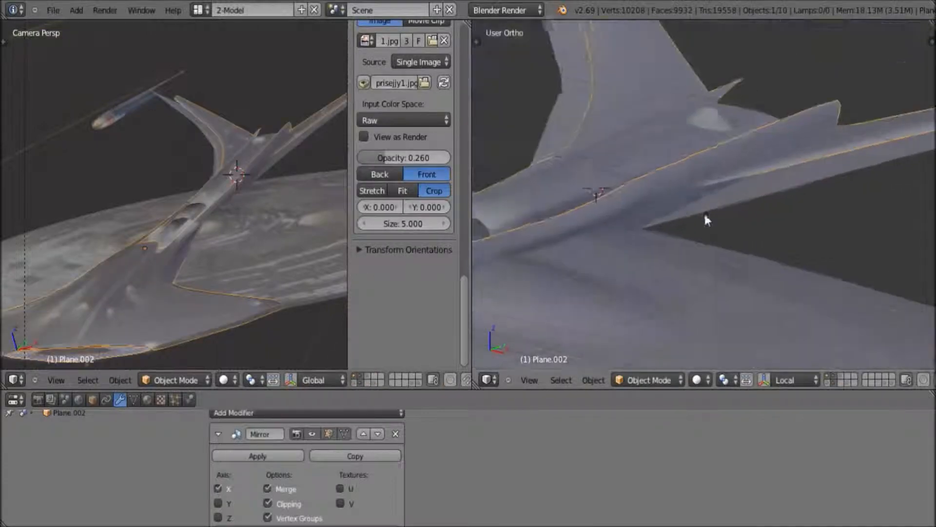
scroll(700, 208, up, 5)
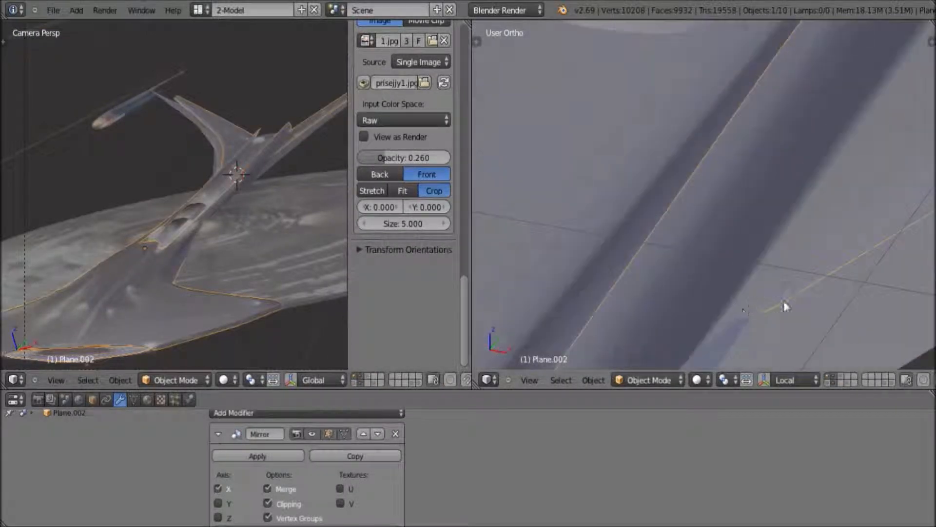
scroll(784, 293, down, 2)
middle_drag(784, 291, 761, 289)
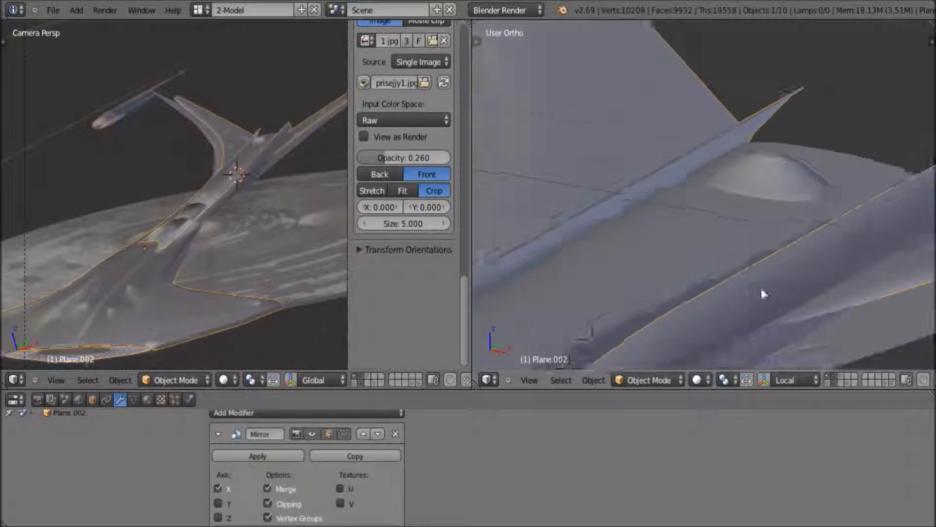
scroll(741, 278, up, 5)
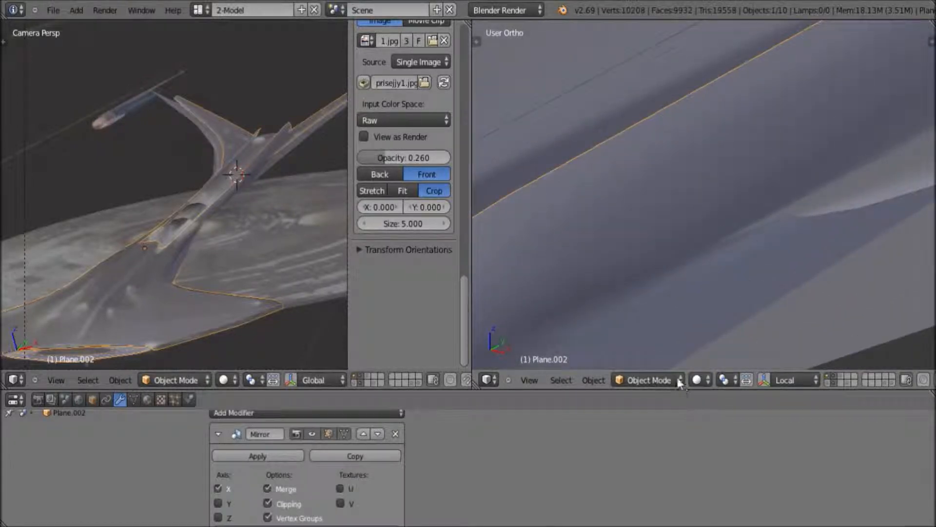
- Return to Edit Mode and try moving the short edge at the forward tip of the nacelle strut
click(678, 379)
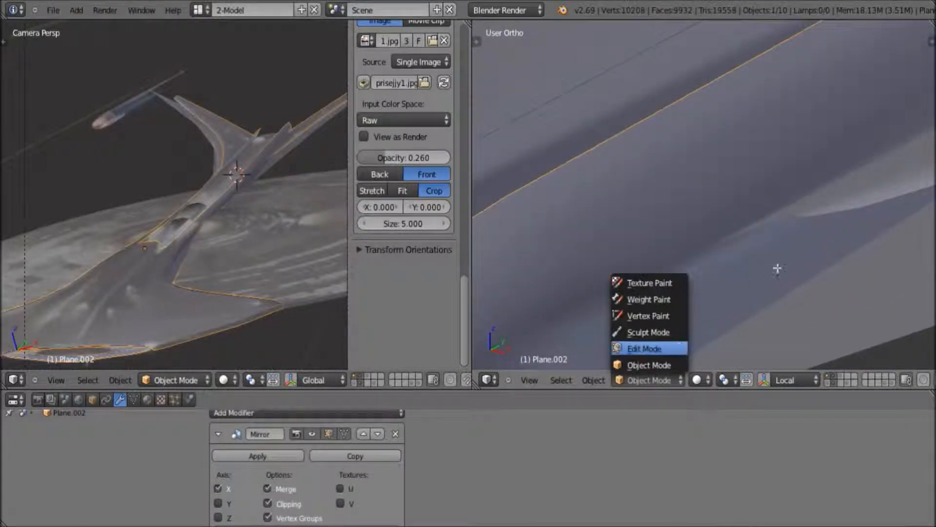
key(Tab)
key(g)
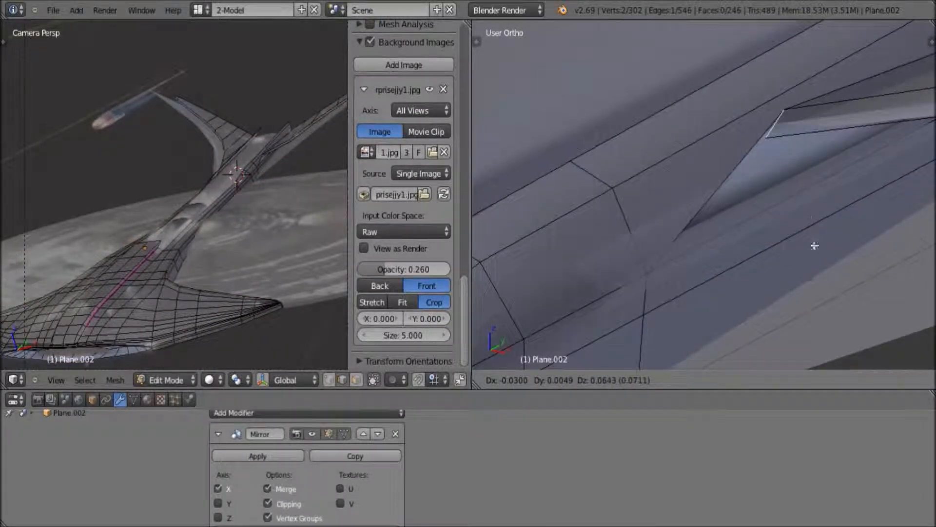
click(818, 268)
scroll(818, 265, up, 4)
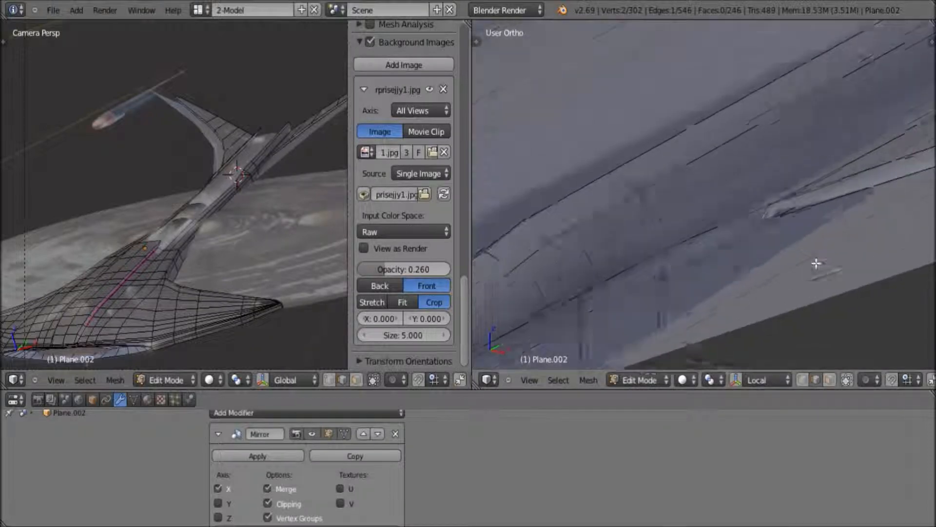
scroll(790, 229, down, 2)
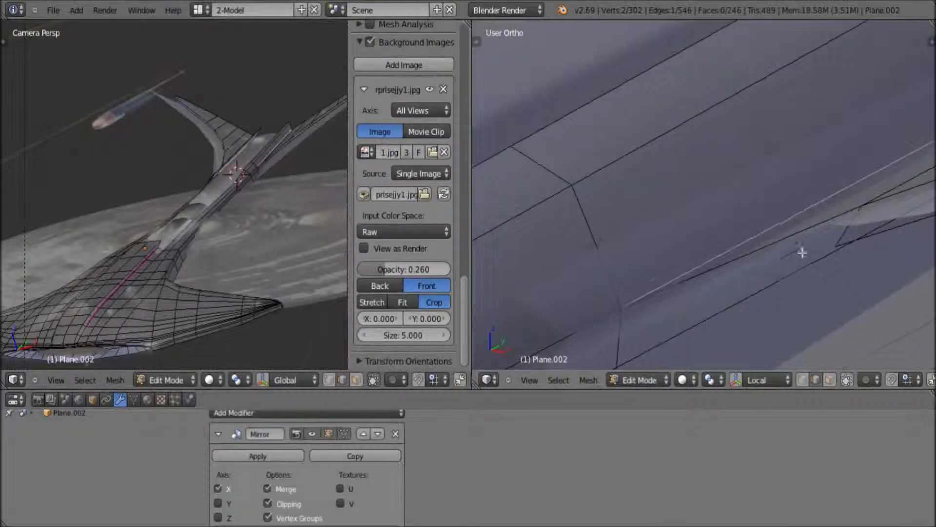
scroll(800, 244, down, 2)
scroll(802, 243, down, 4)
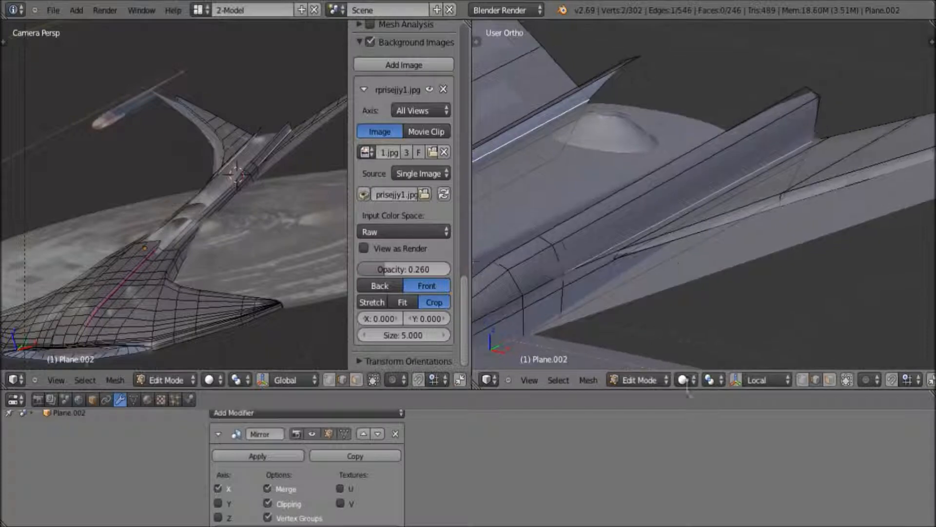
- Restore the deleted lower edge and its face between the hull side and the strut's forward root
click(659, 383)
click(728, 331)
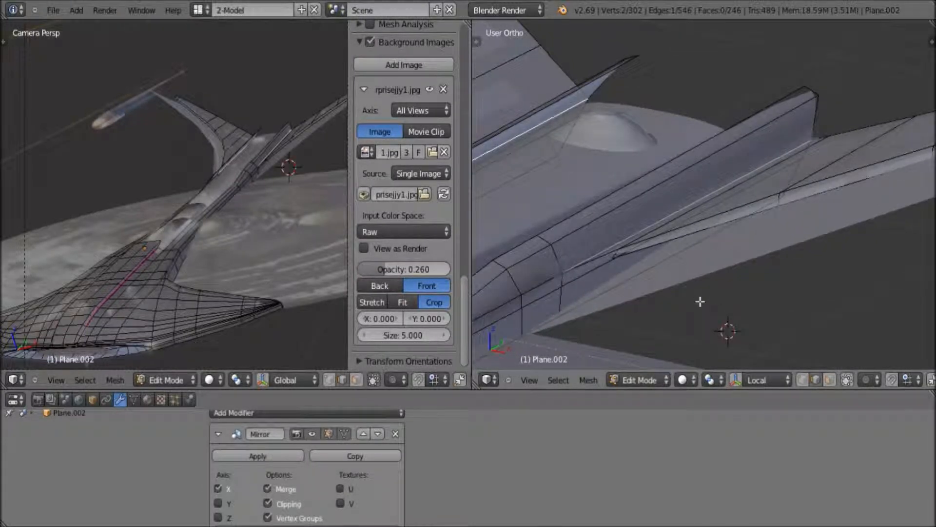
key(f)
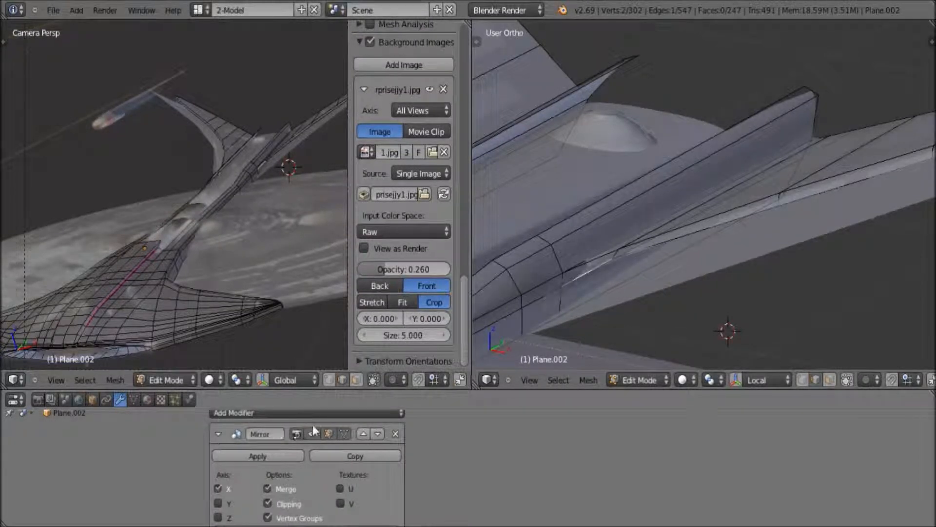
- Toggle the Mirror modifier's Edit Mode display off and back on
click(327, 434)
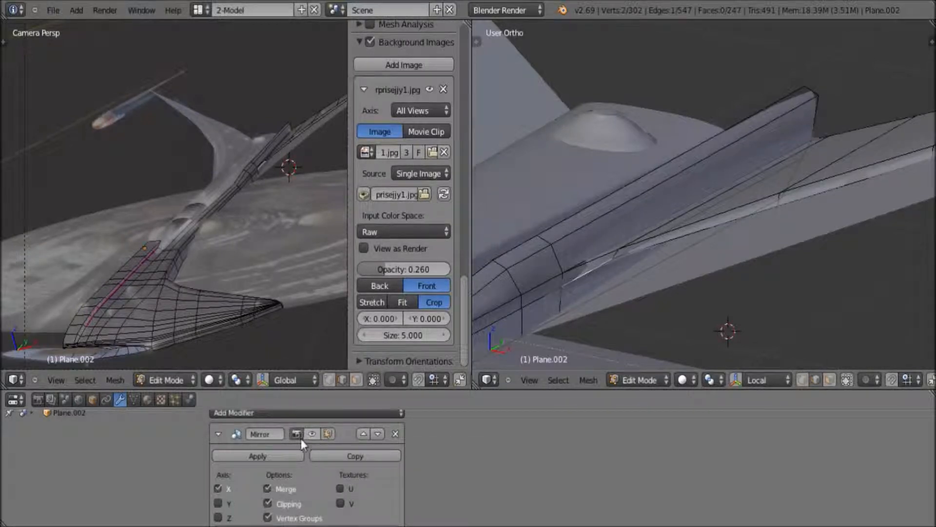
click(322, 435)
click(325, 435)
click(325, 435)
click(325, 435)
click(326, 435)
click(326, 434)
click(326, 435)
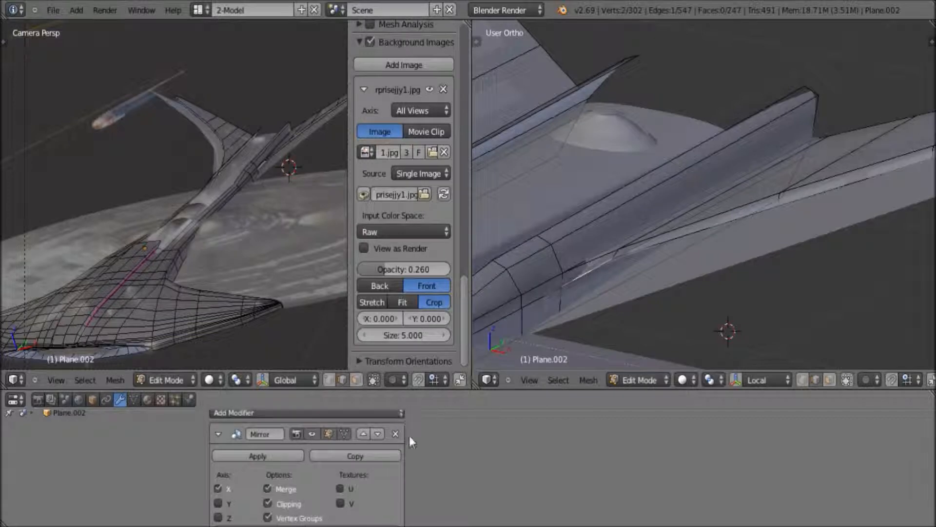
- Turn off the Subsurf modifier's Edit Mode display and clear the edge selection at the strut root
scroll(408, 437, down, 5)
click(328, 495)
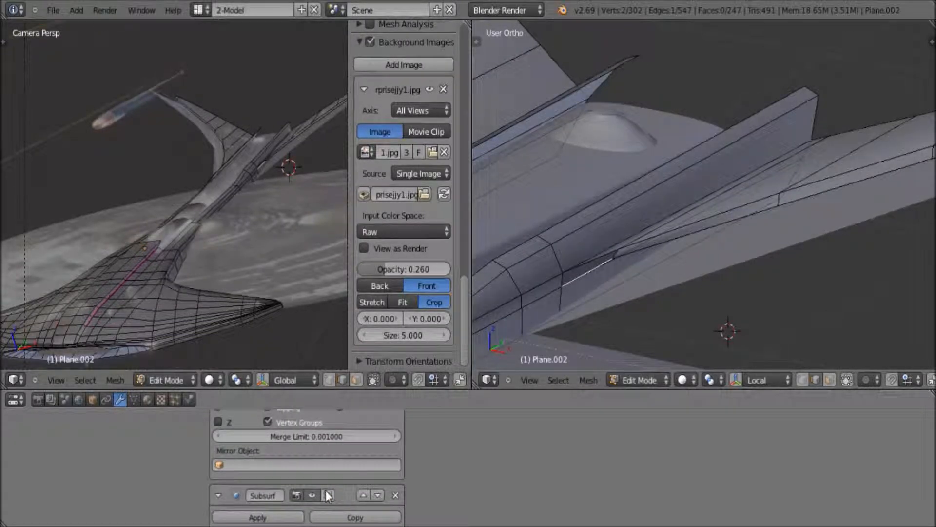
scroll(619, 318, up, 3)
scroll(720, 227, down, 2)
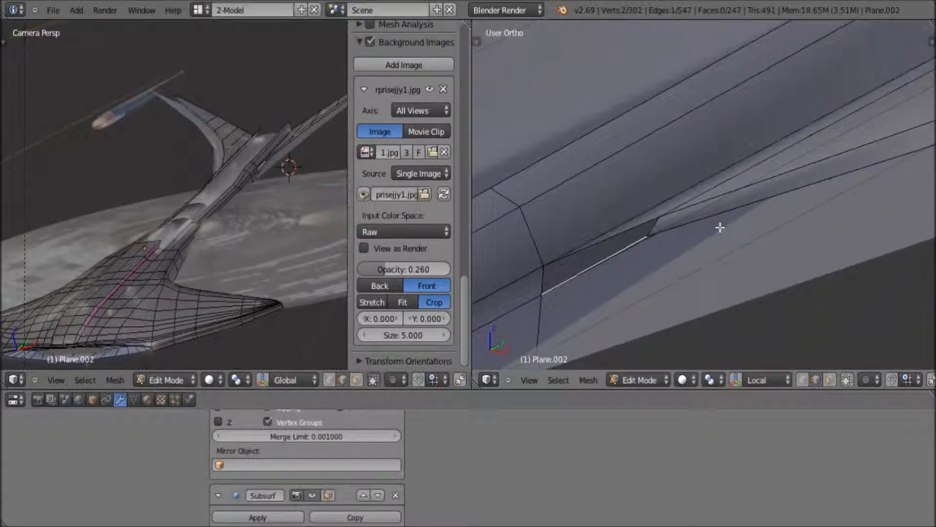
shift+middle_drag(698, 234, 700, 232)
key(a)
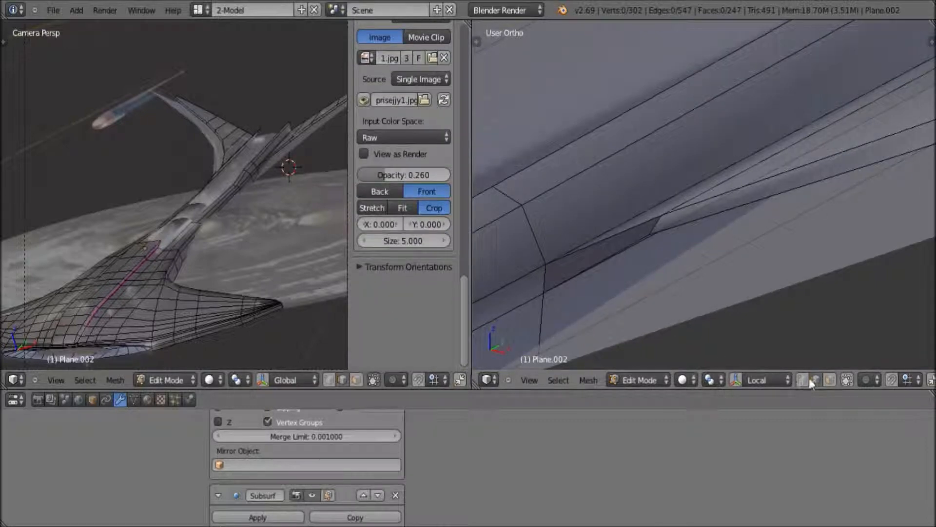
click(816, 379)
right_click(558, 265)
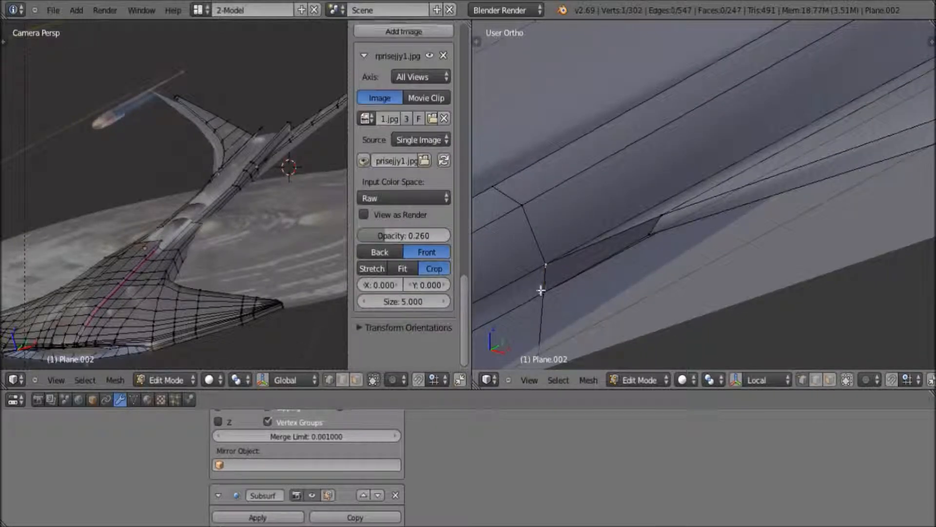
shift+right_click(657, 219)
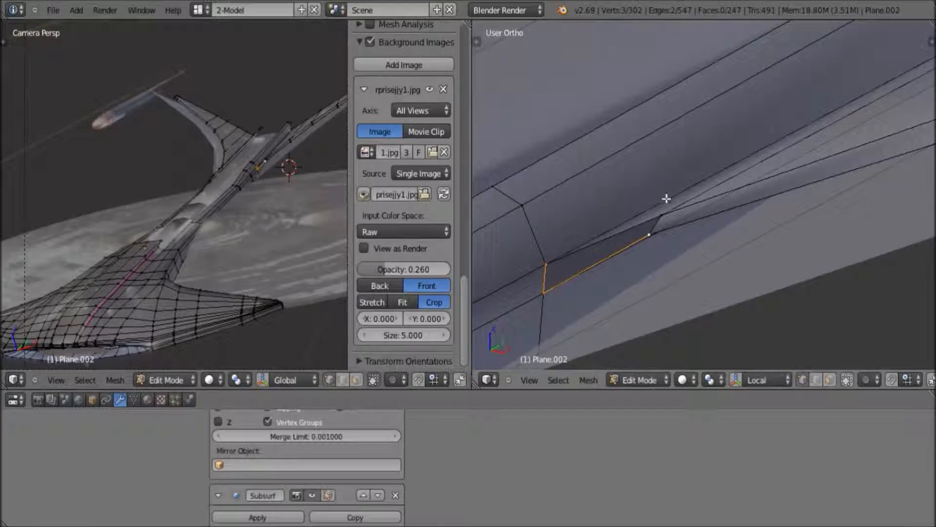
key(a)
middle_drag(674, 225, 654, 142)
shift+middle_drag(693, 243, 744, 354)
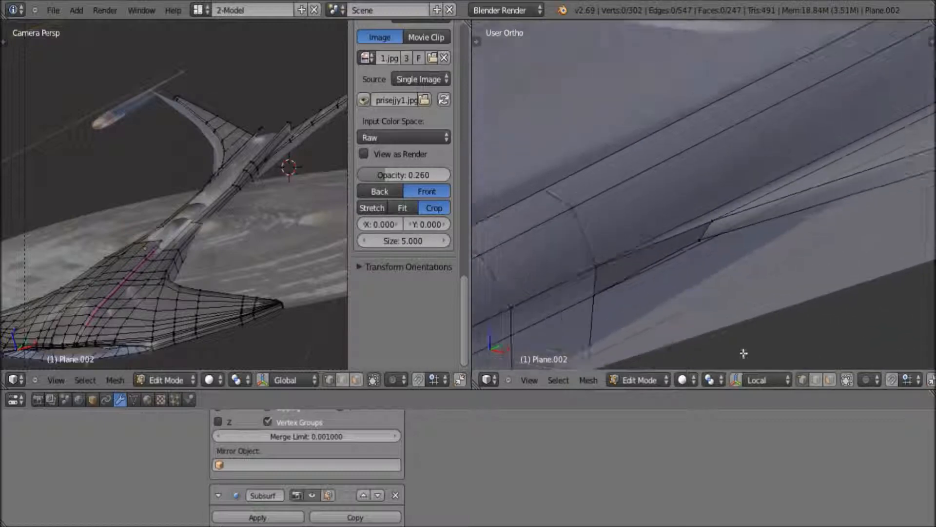
scroll(692, 324, down, 2)
middle_drag(698, 236, 585, 243)
right_click(582, 237)
key(a)
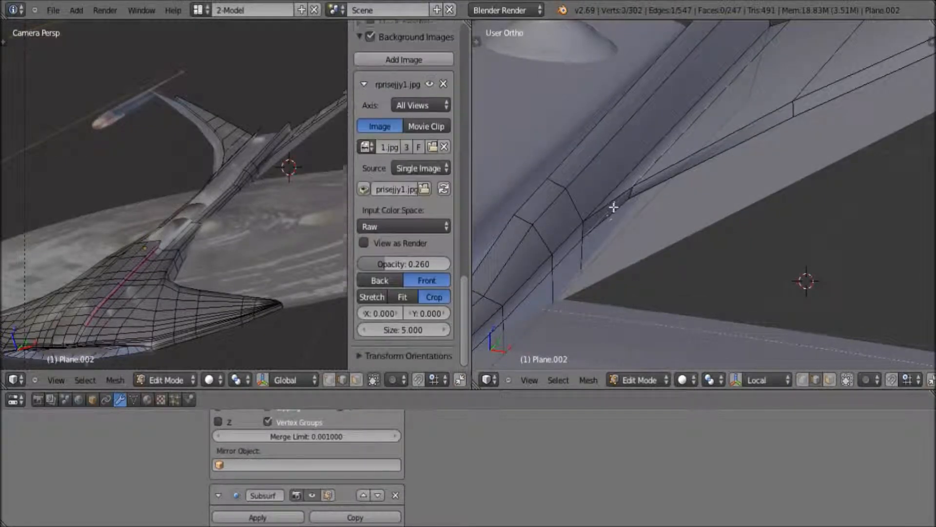
- Turn on the Subsurf modifier's Edit Mode display and delete the lower edge joining the hull side to the nacelle strut's forward root
right_click(616, 212)
key(g)
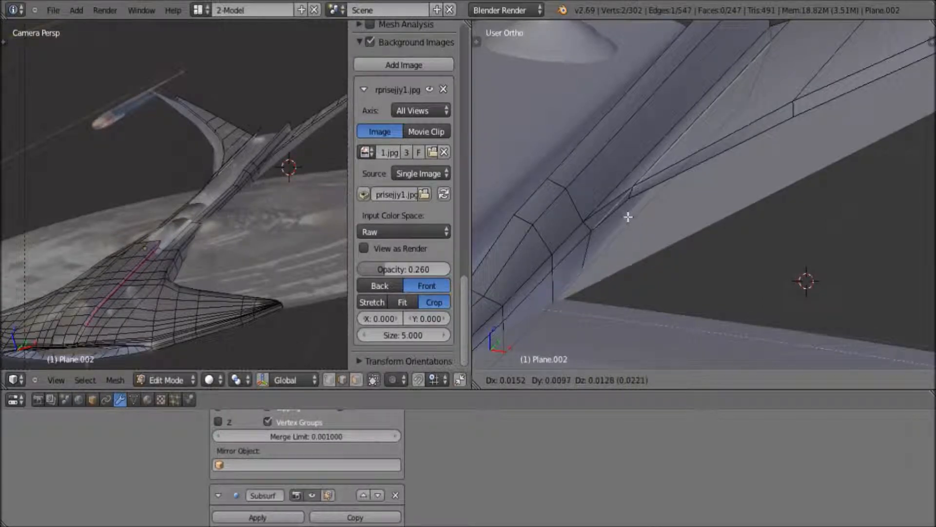
click(613, 256)
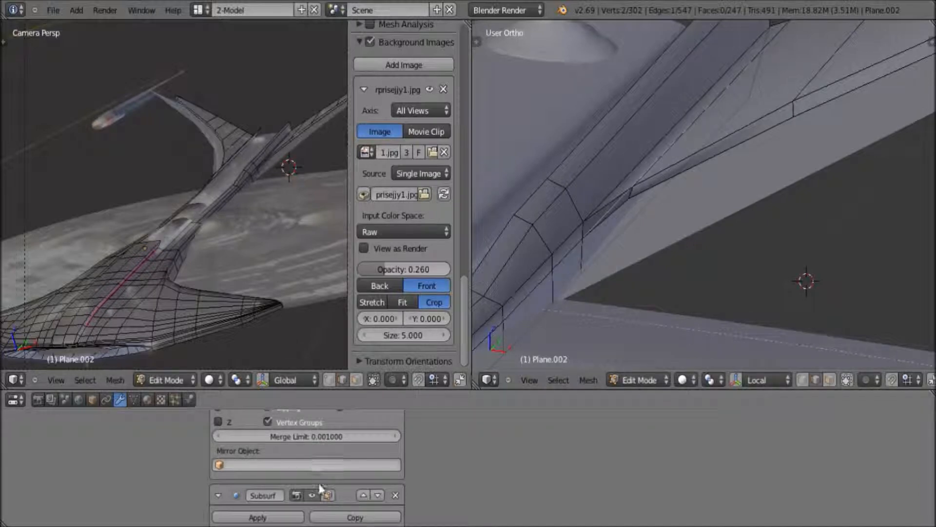
click(327, 495)
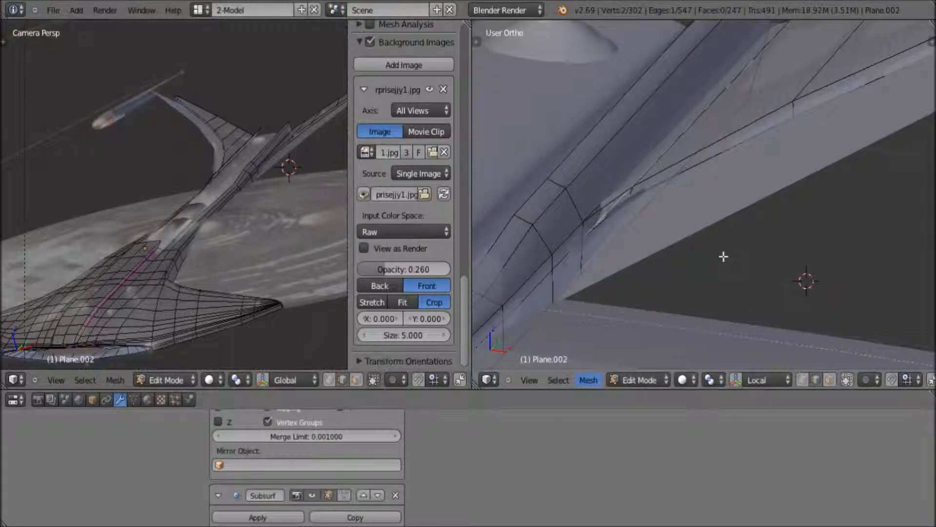
key(x)
click(681, 257)
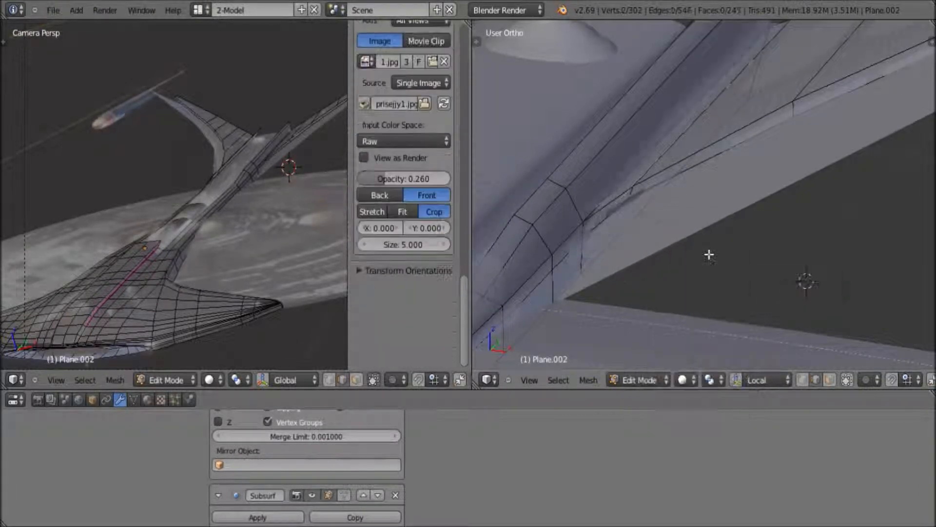
- Switch to Object Mode and examine the shading at the nacelle strut's forward root
click(666, 380)
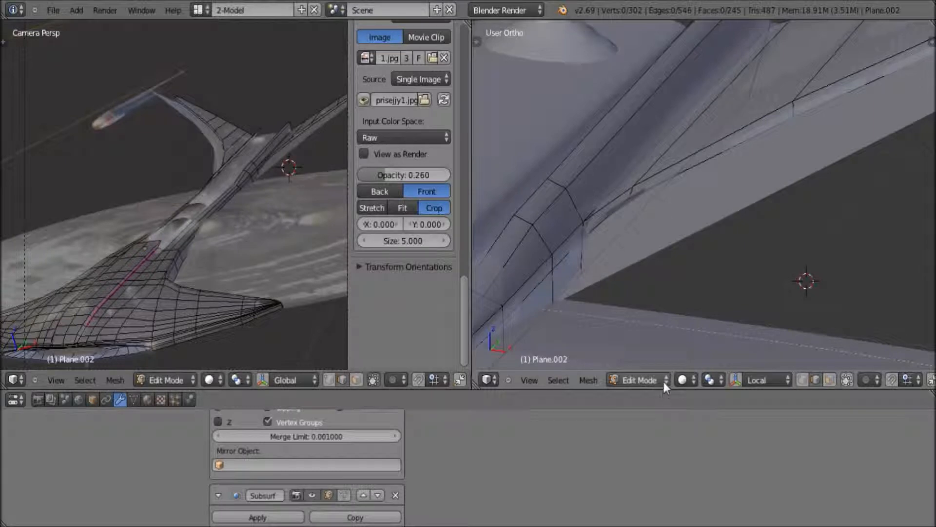
click(664, 377)
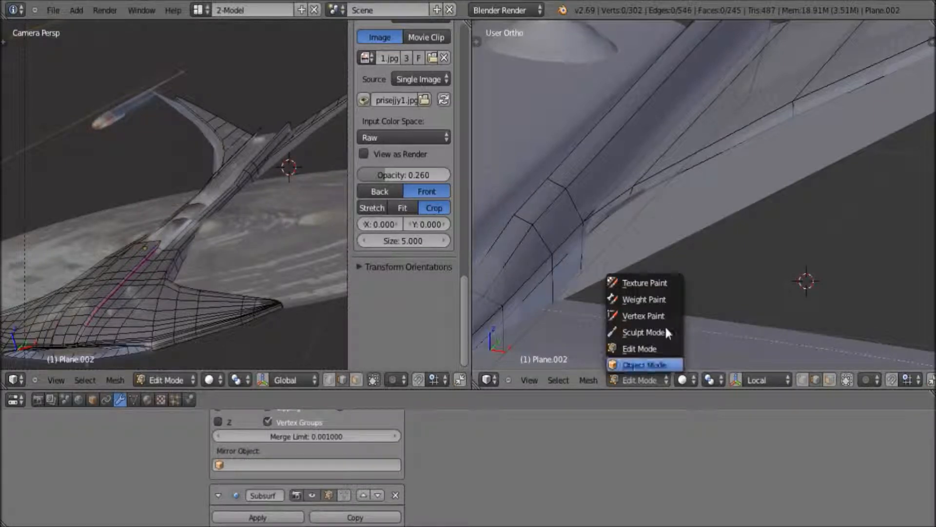
click(656, 366)
scroll(653, 266, up, 2)
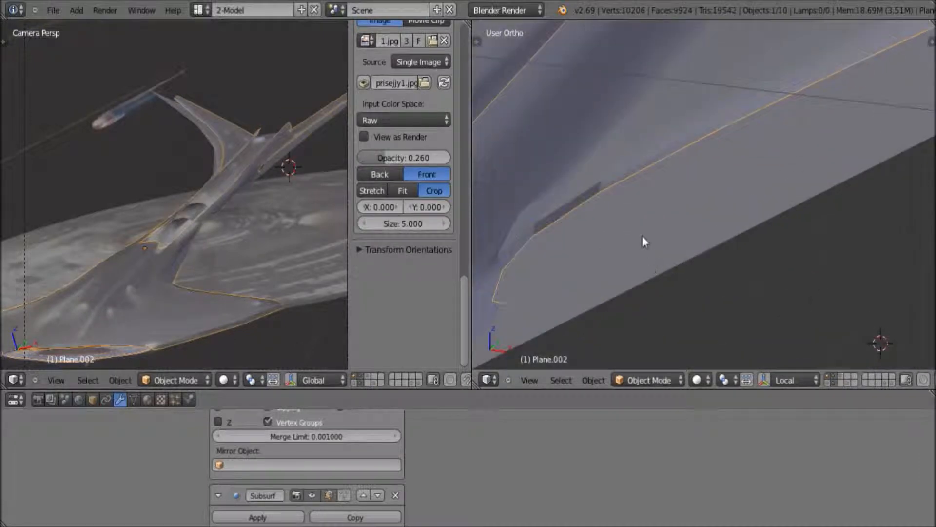
scroll(639, 229, up, 2)
scroll(632, 208, down, 1)
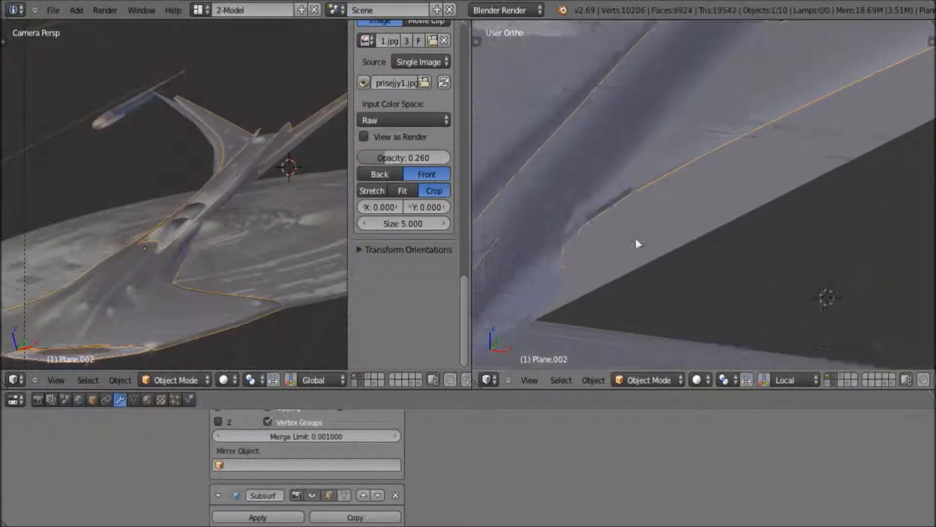
scroll(626, 199, up, 1)
- Apply smooth shading to all faces of the hull-and-strut mesh in Edit Mode and return to Object Mode
click(668, 376)
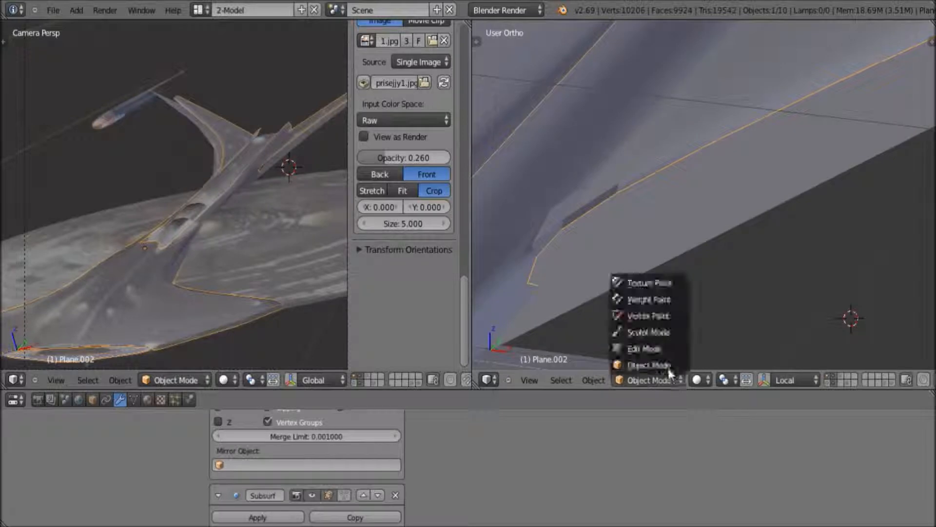
click(648, 349)
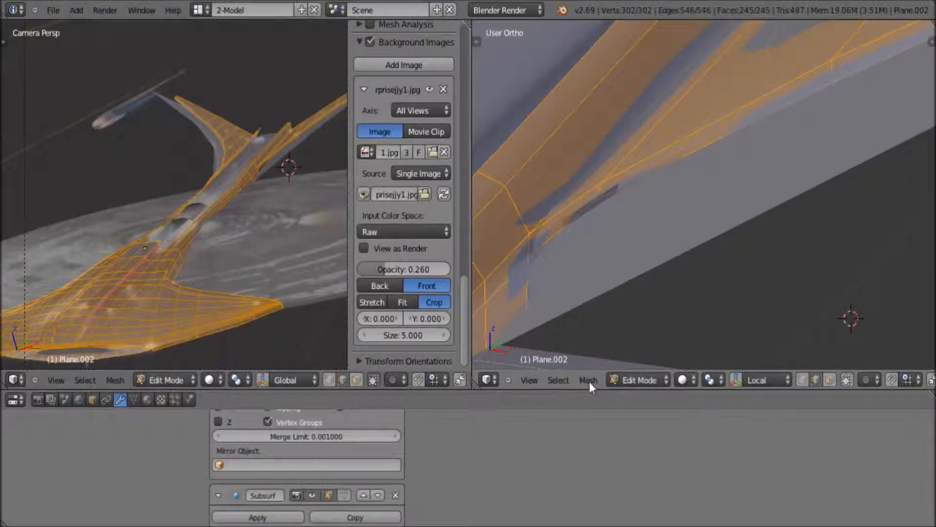
click(589, 381)
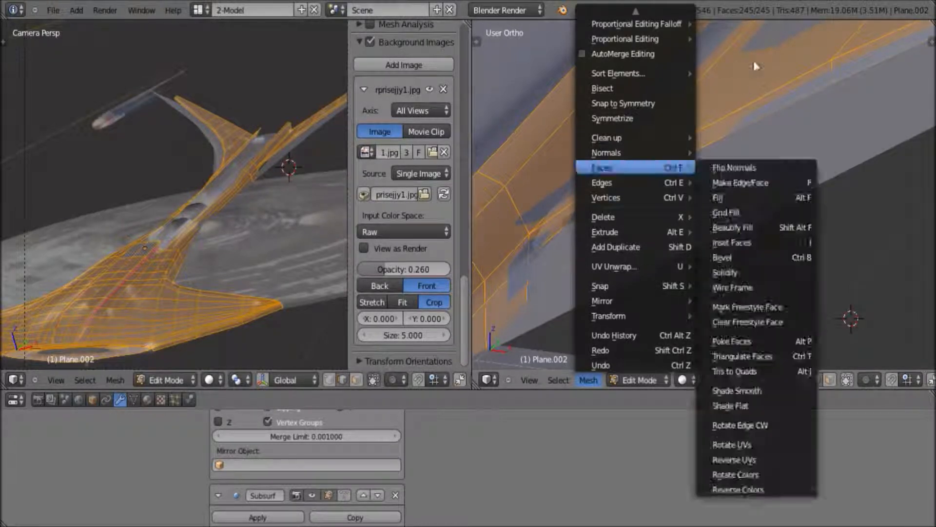
key(ctrl+f)
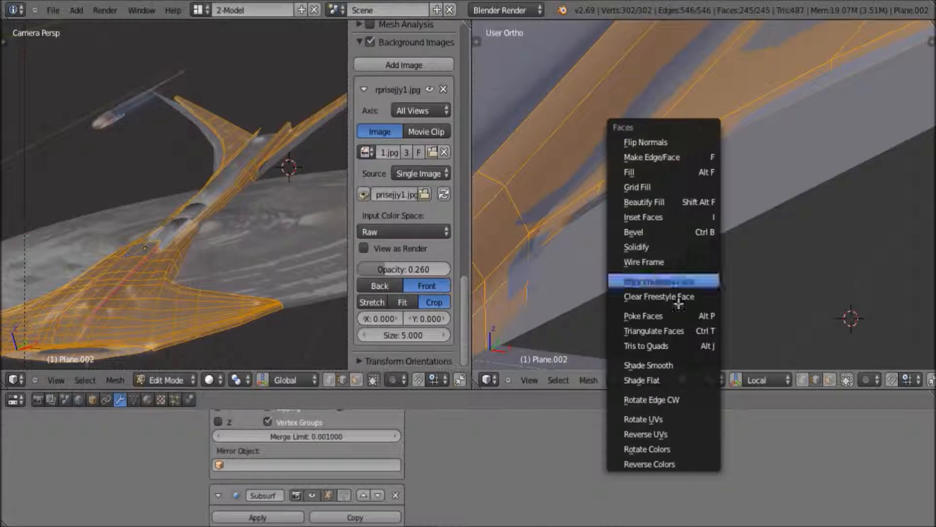
click(663, 366)
click(638, 380)
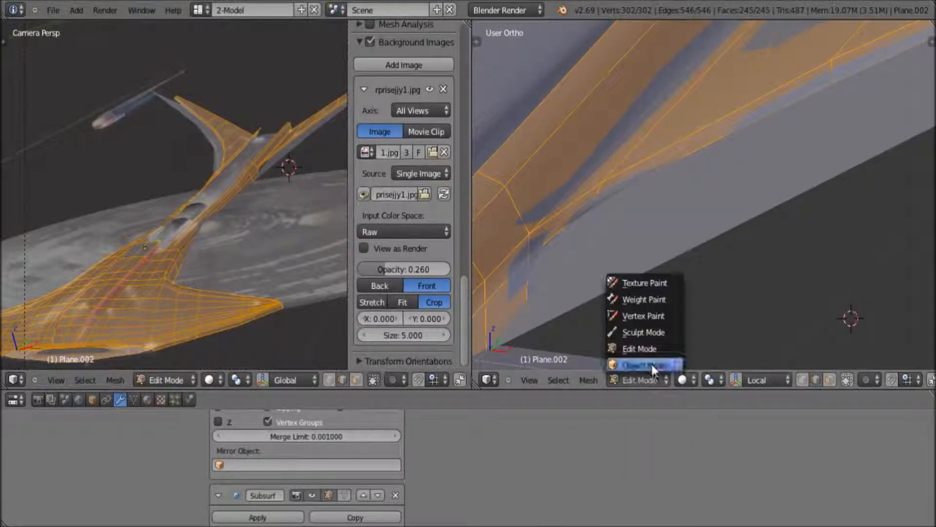
click(652, 364)
- Examine the smoothed joint between the nacelle strut and the hull ridge, up close and across the whole ship
scroll(616, 238, down, 4)
scroll(614, 244, up, 6)
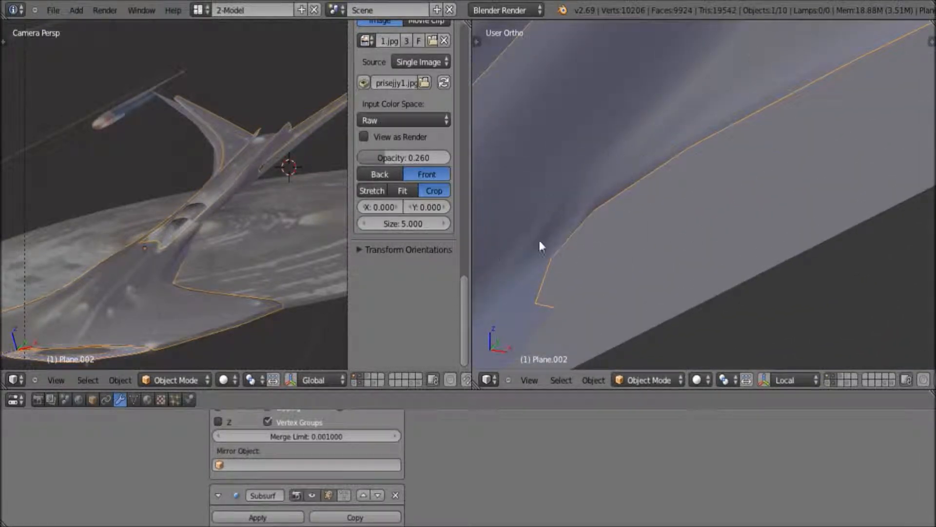
scroll(607, 210, down, 5)
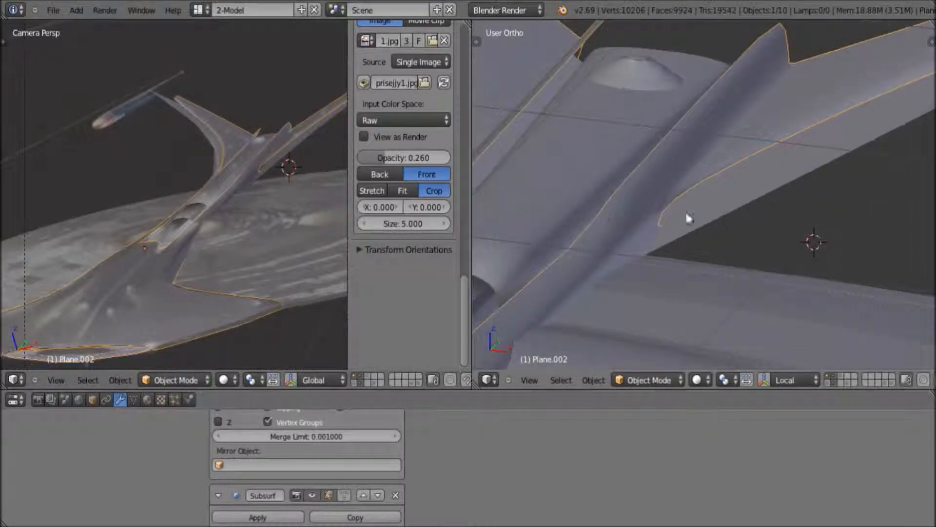
scroll(687, 214, up, 2)
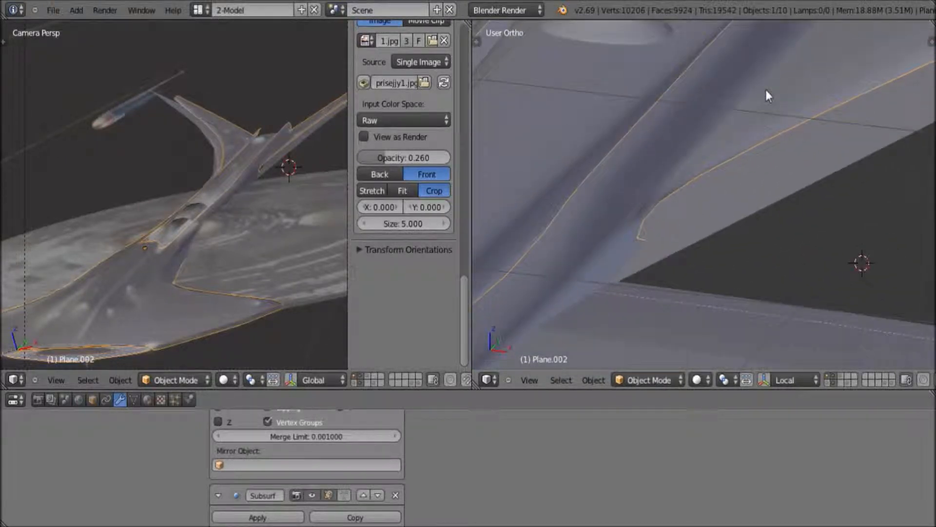
scroll(825, 57, down, 2)
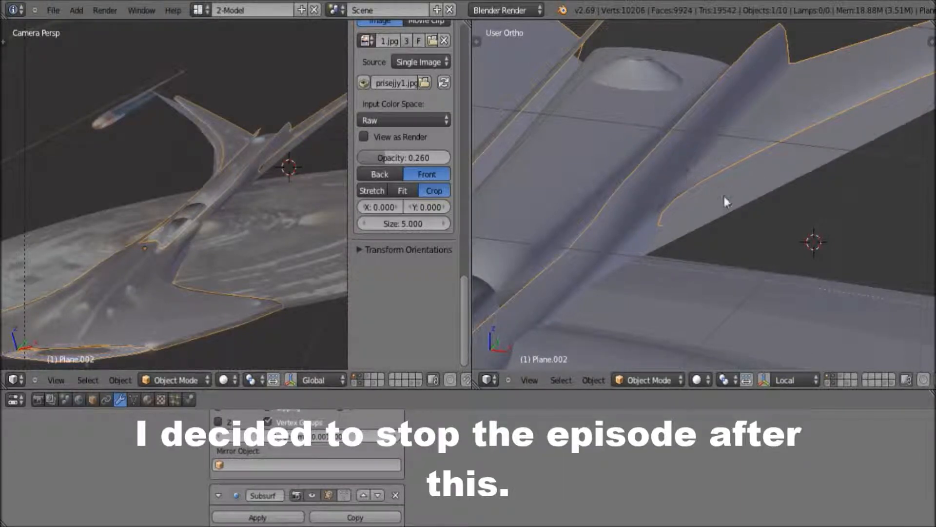
scroll(725, 172, down, 9)
scroll(722, 189, up, 6)
scroll(729, 222, down, 8)
scroll(727, 213, up, 10)
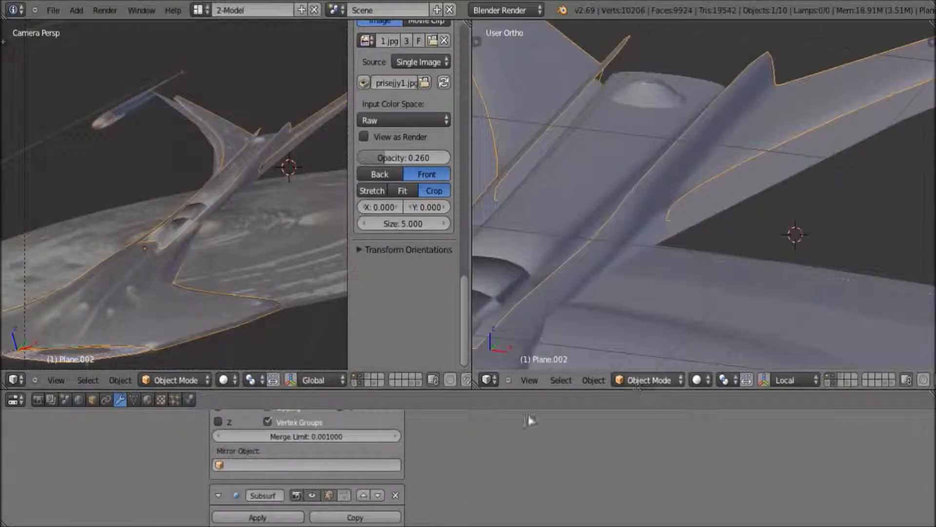
scroll(692, 305, down, 4)
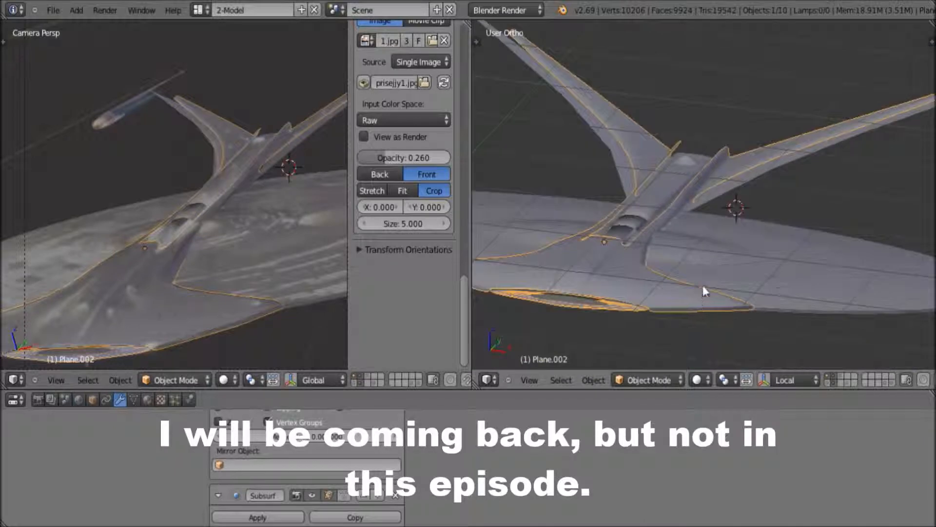
scroll(710, 212, up, 2)
scroll(724, 197, up, 1)
- Select the saucer and examine its upper surface against the reference photo in the camera view
right_click(784, 252)
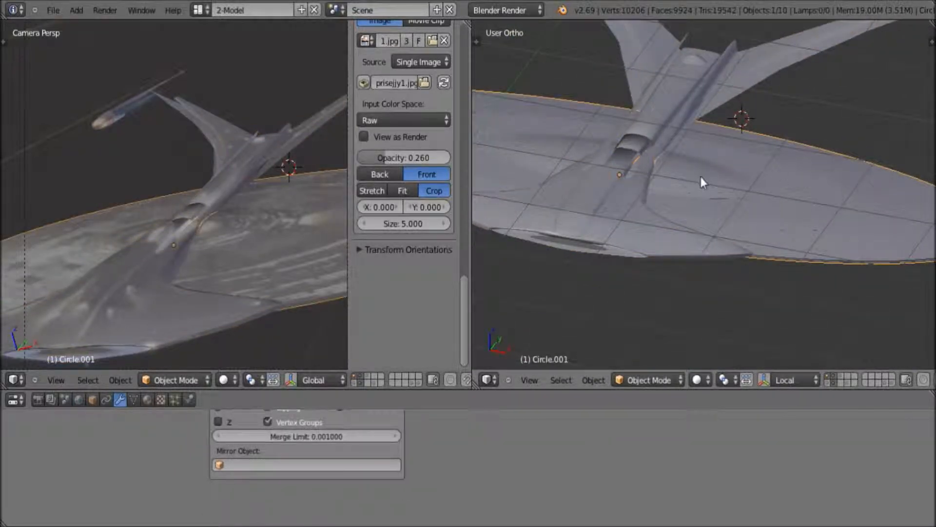
shift+middle_drag(252, 293, 147, 277)
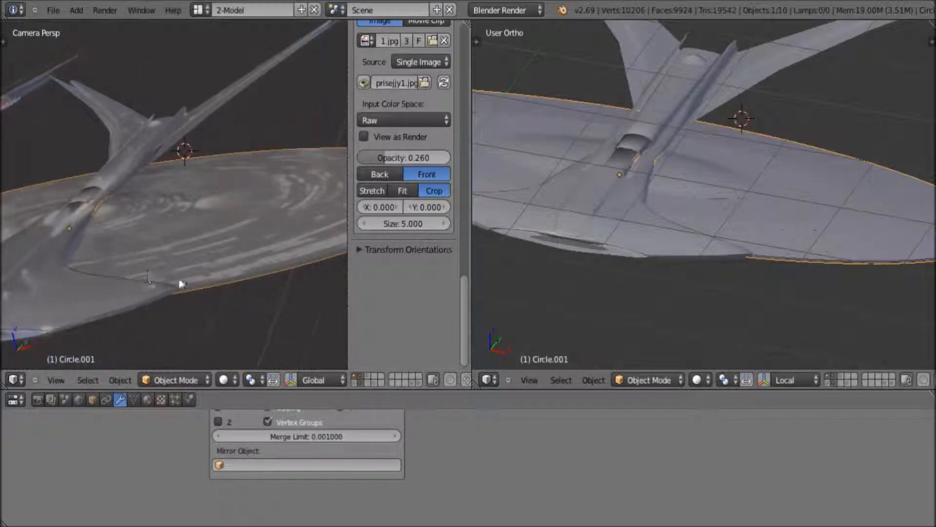
scroll(182, 281, up, 2)
scroll(181, 274, up, 4)
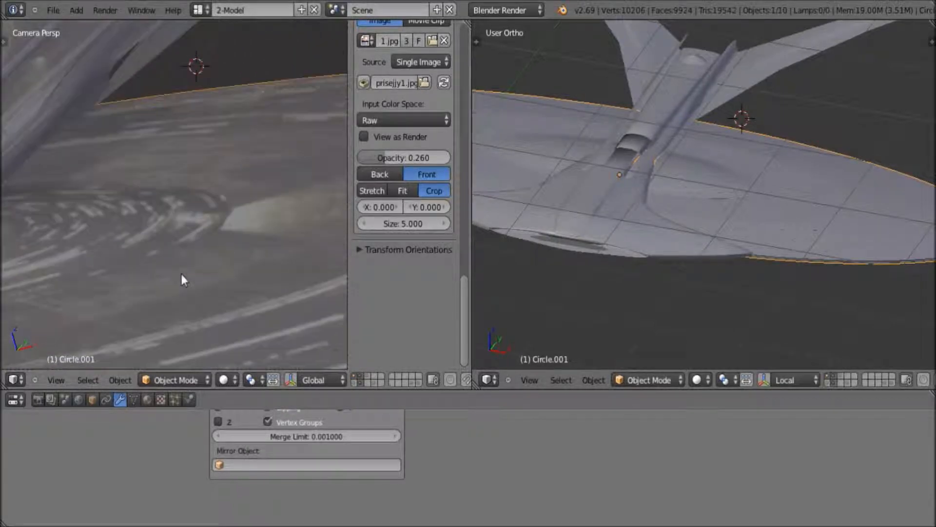
scroll(181, 274, down, 4)
scroll(181, 281, down, 2)
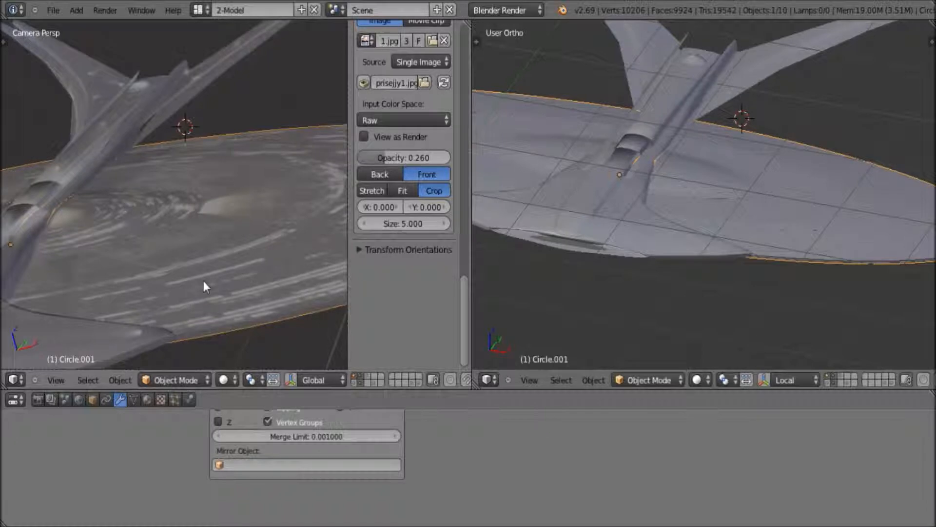
scroll(177, 285, up, 3)
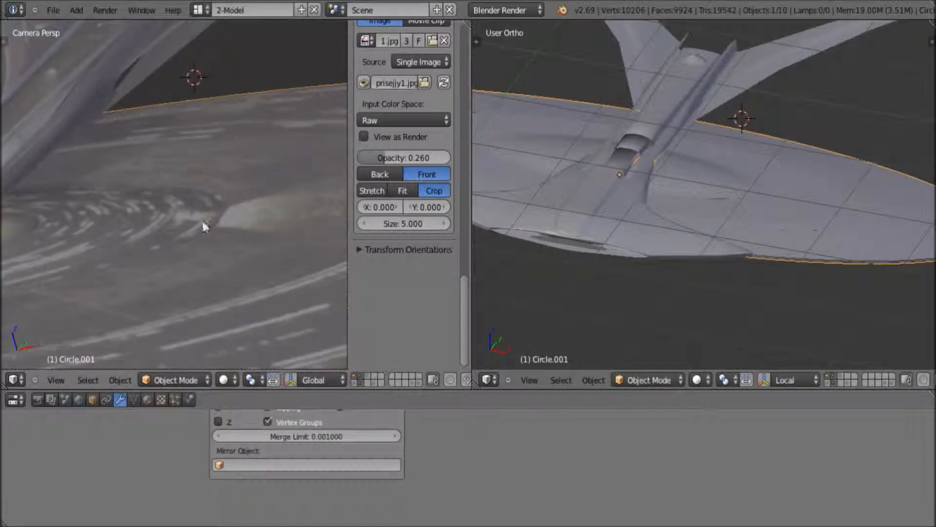
scroll(180, 228, up, 1)
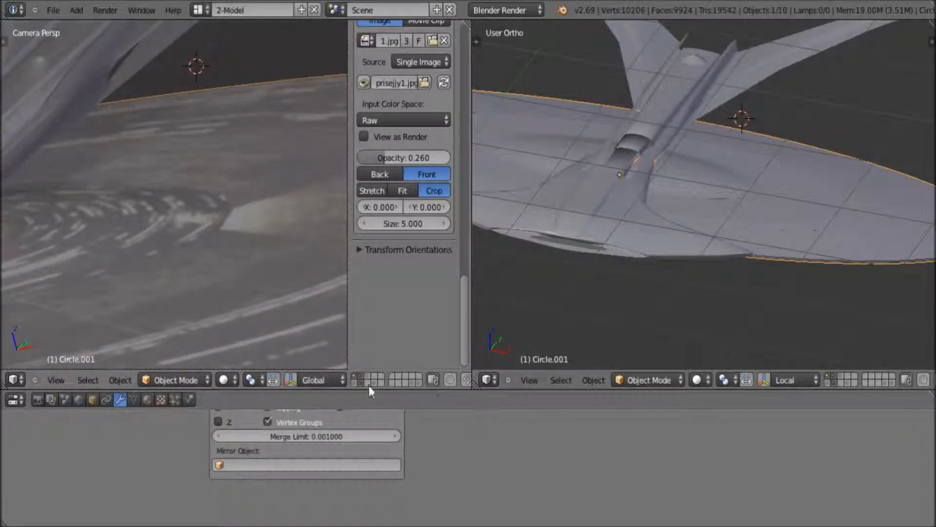